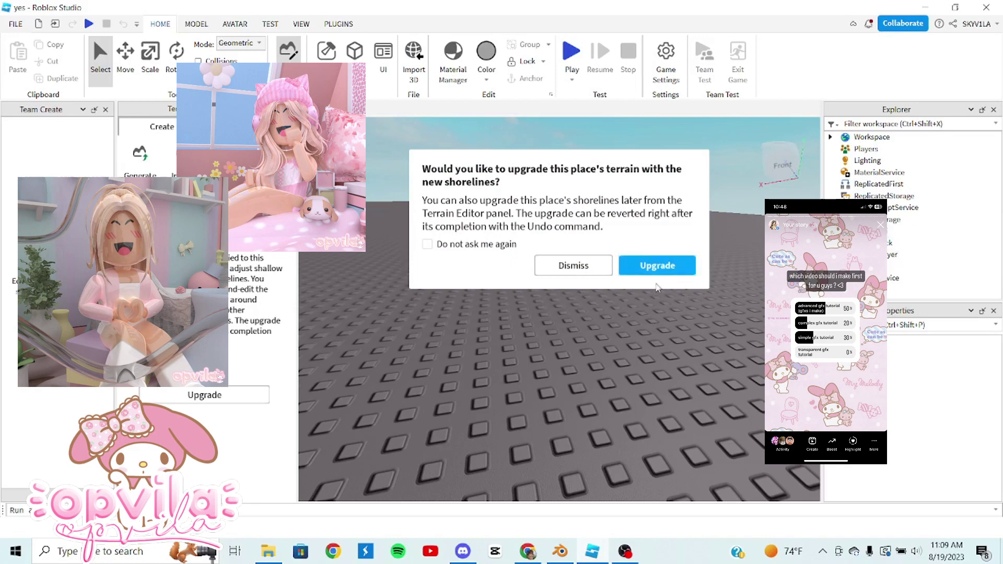
Step: Dismiss the shoreline terrain upgrade and look over the avatars and models in the place
click(570, 272)
right_drag(638, 353, 613, 354)
key(w)
key(w)
key(w)
key(w)
key(w)
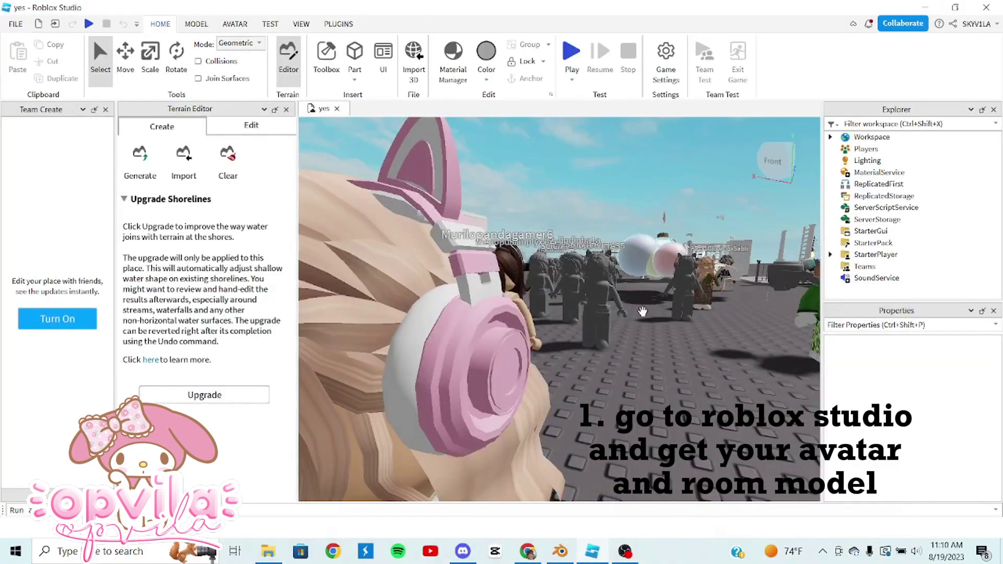
key(s)
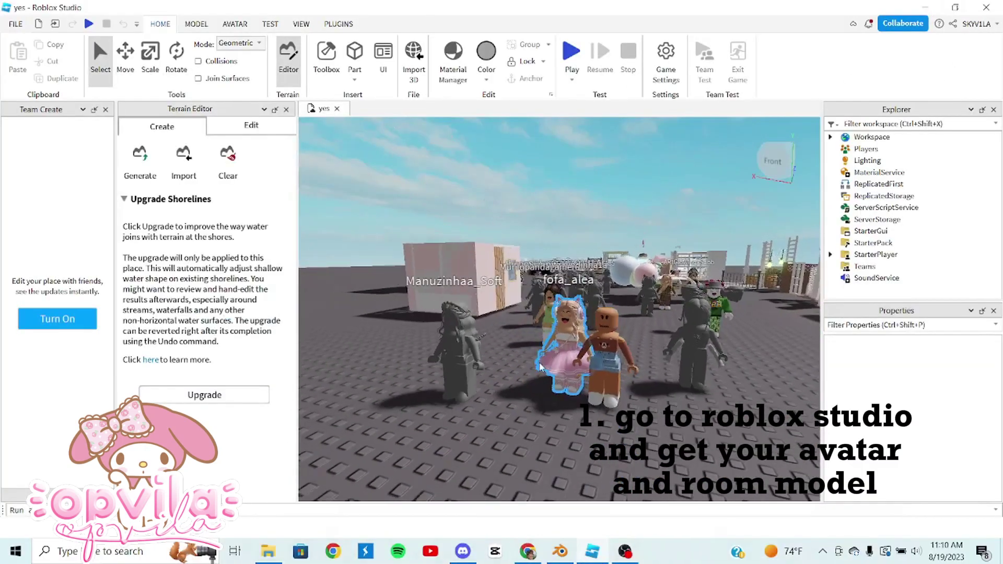
right_drag(547, 352, 516, 341)
key(w)
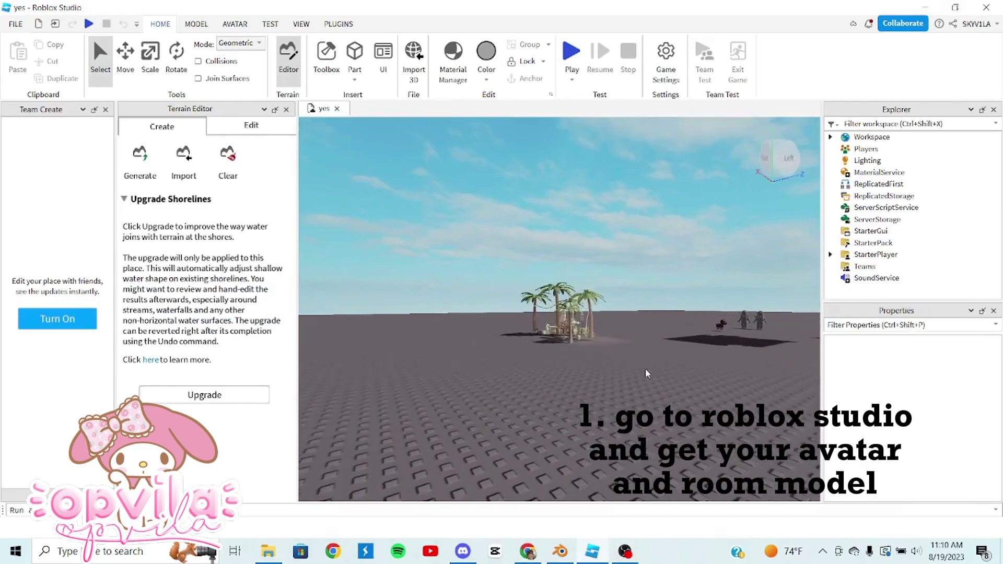
Step: Find the teddy donut shop room model in the place and select it
right_drag(555, 391, 560, 393)
key(w)
key(d)
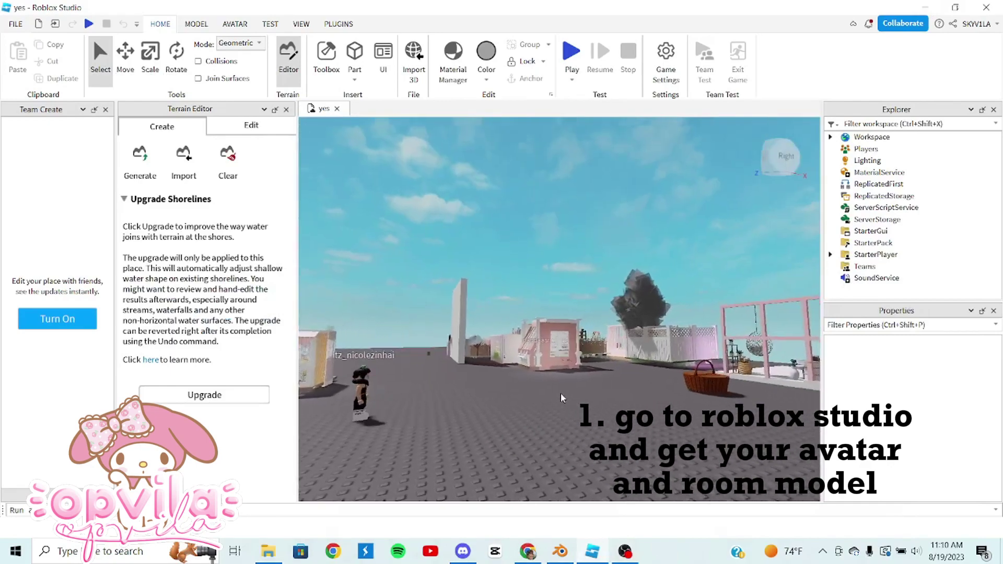
key(d)
key(w)
right_drag(538, 359, 579, 355)
key(w)
key(s)
key(w)
key(s)
key(s)
click(600, 397)
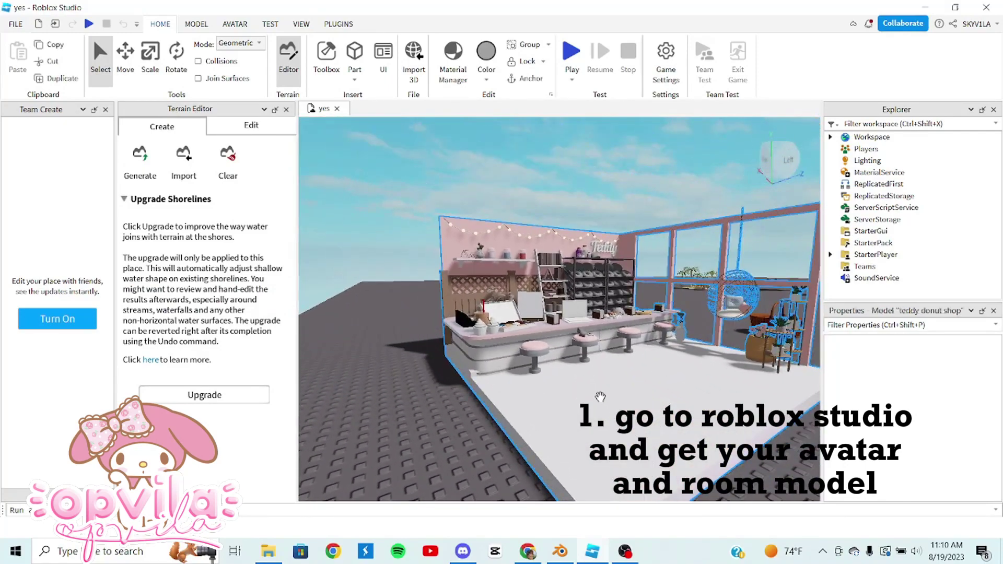
Step: Load the avatar for the player's username with the Load Character plugin and spawn it as an R6 character
click(342, 24)
click(116, 60)
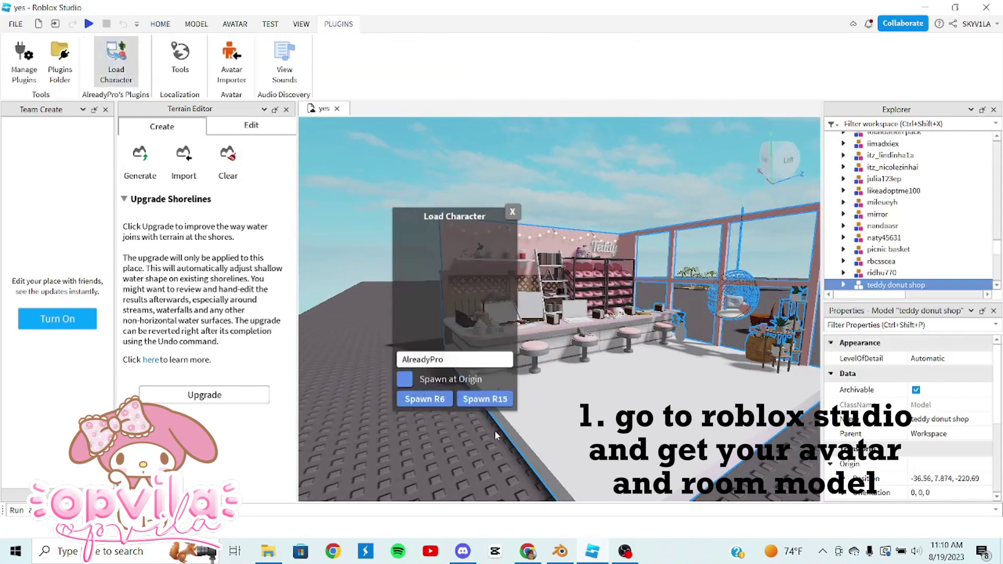
text(SKYV1L)
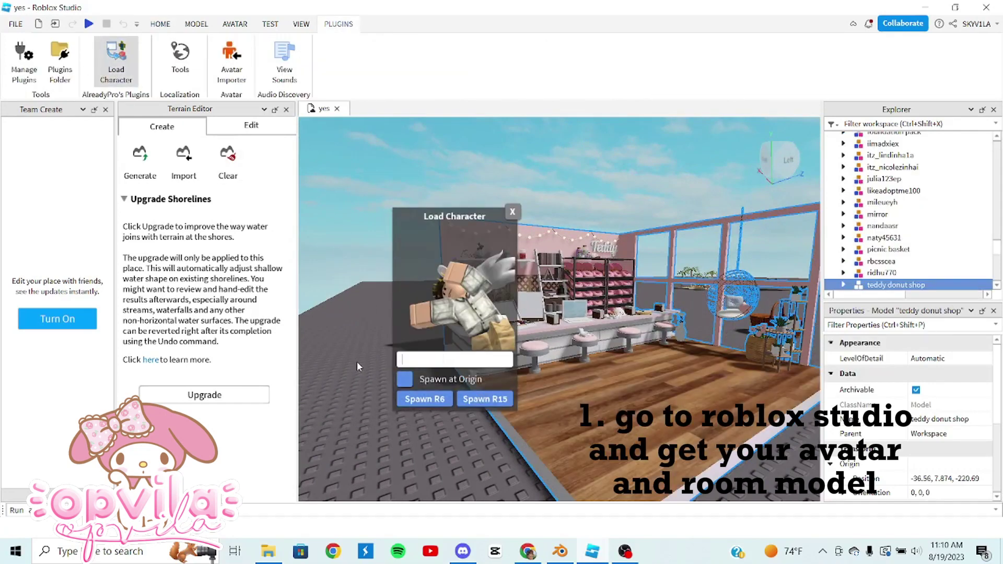
text(A)
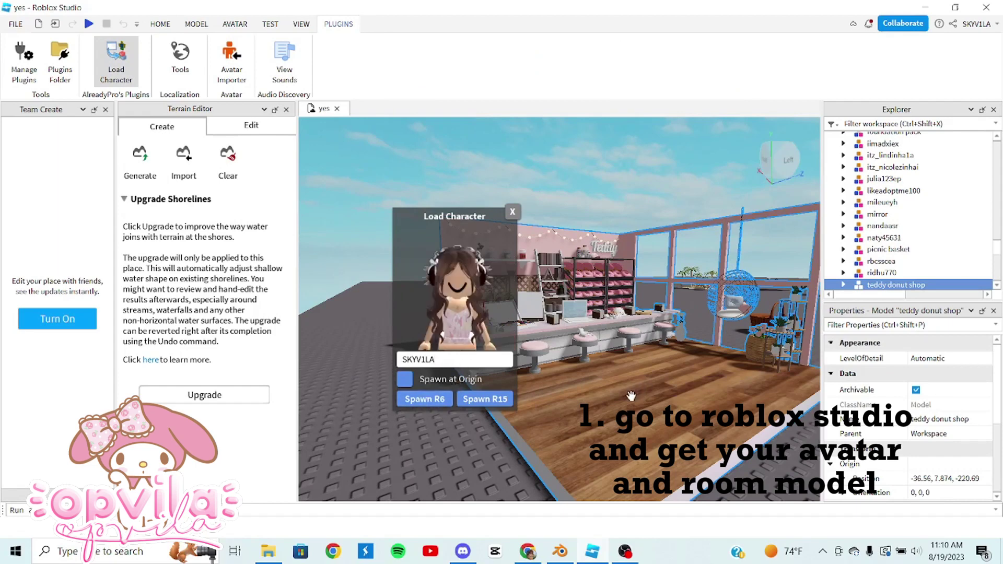
right_drag(489, 437, 483, 438)
scroll(745, 313, up, 2)
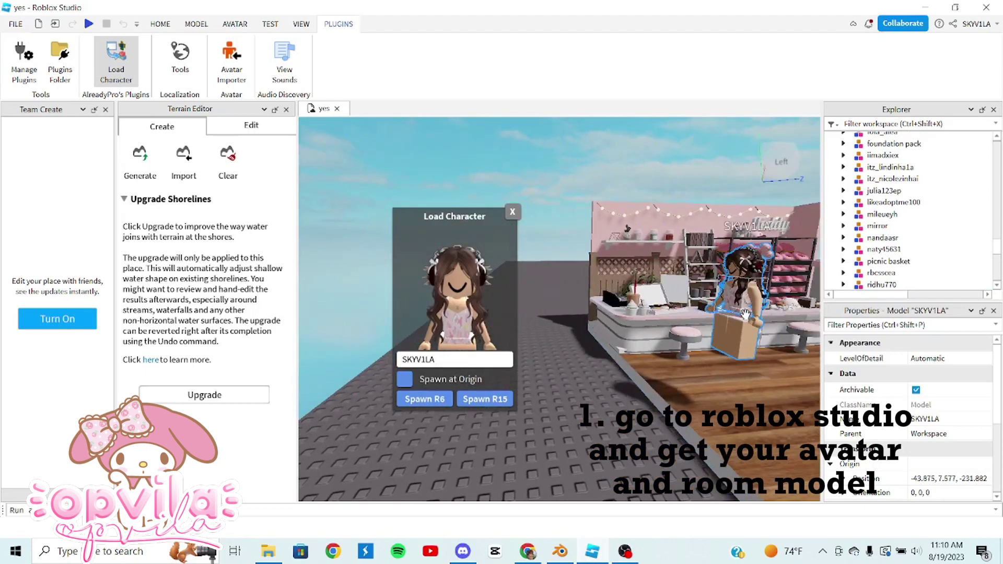
Step: Place the spawned avatar on the baseplate beside the donut shop, at about -41.86, 3, -240.78, and close the Load Character dialog
drag(748, 309, 546, 446)
scroll(547, 446, up, 2)
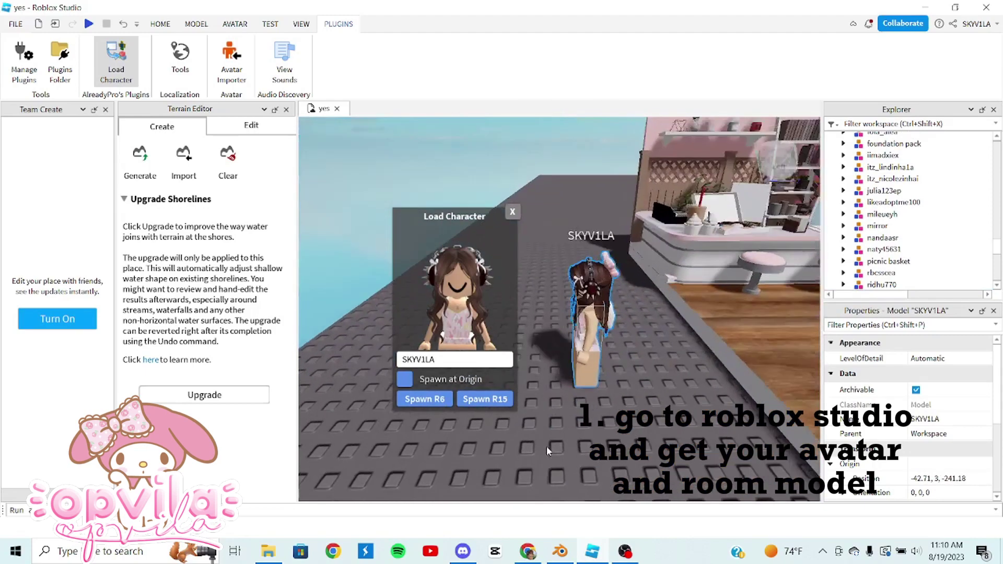
right_drag(546, 446, 548, 449)
scroll(549, 451, up, 2)
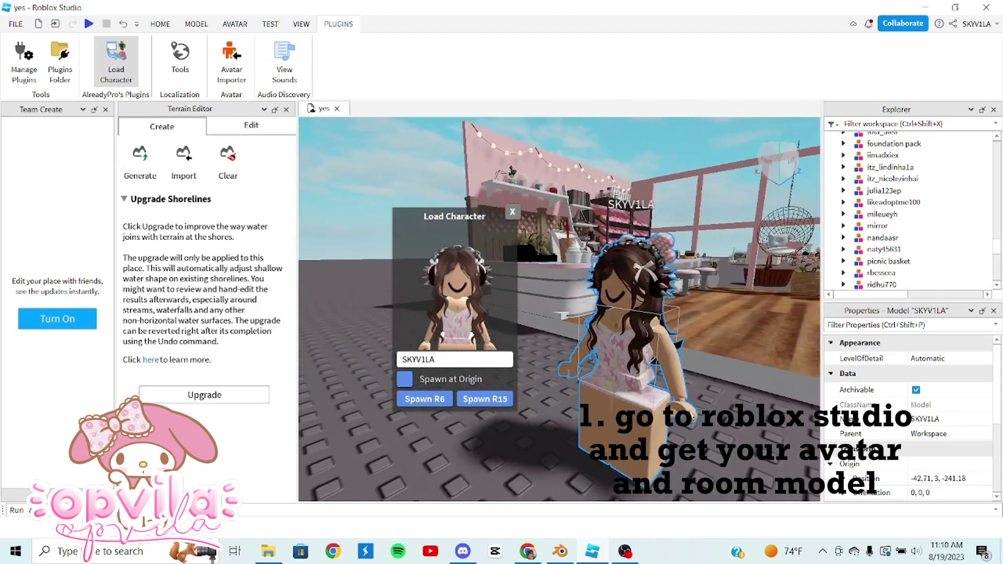
drag(611, 356, 592, 345)
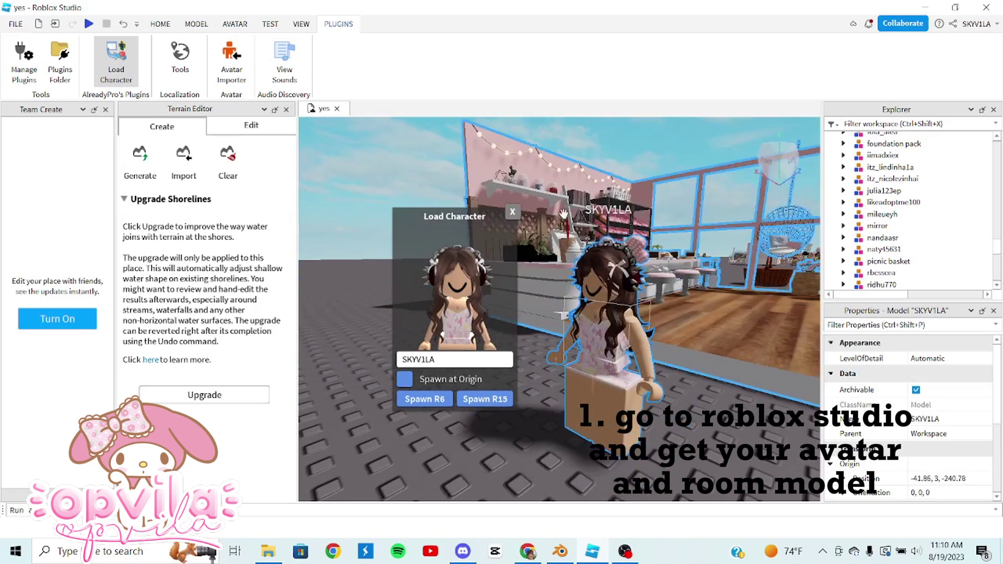
click(512, 212)
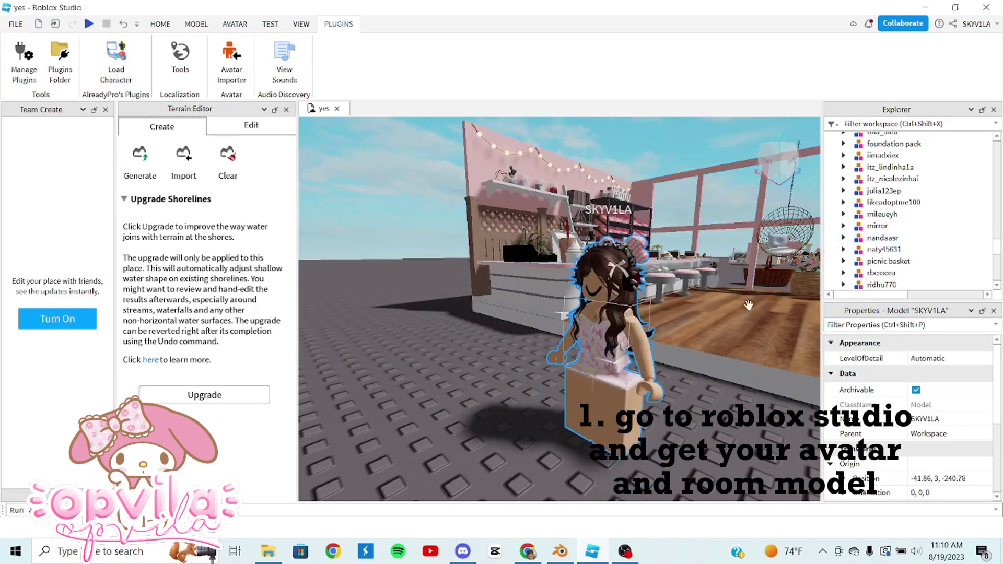
Step: Locate the spawned avatar in the workspace hierarchy and examine the face of another avatar in the place
scroll(838, 219, down, 5)
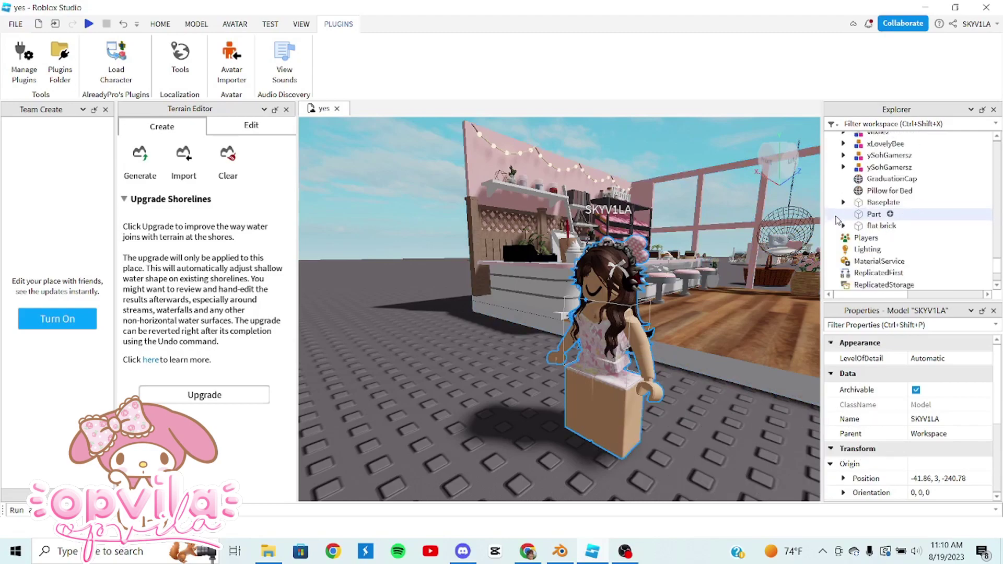
scroll(838, 220, up, 15)
scroll(838, 220, up, 1)
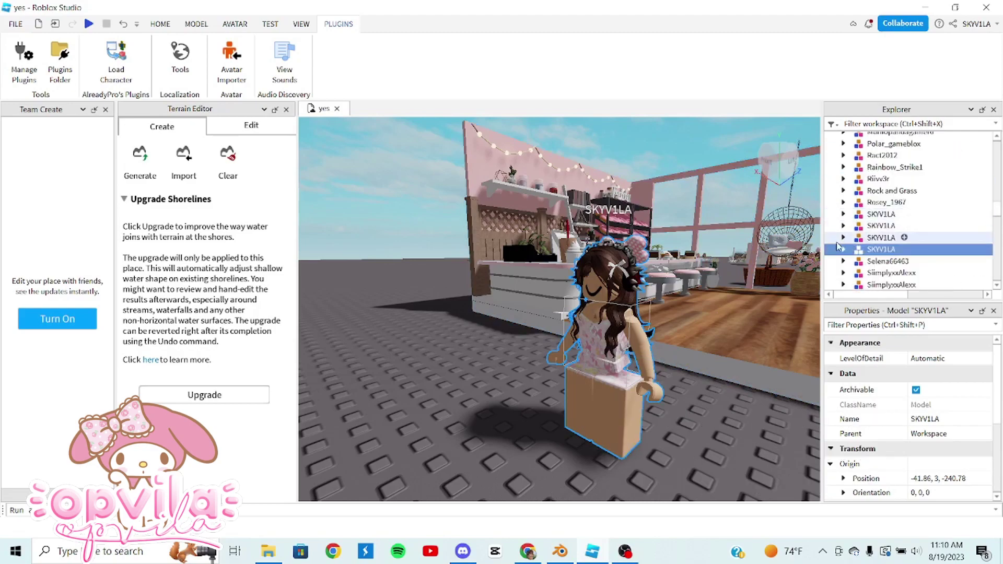
mouse_move(532, 359)
right_down()
mouse_move(600, 364)
mouse_move(575, 375)
mouse_move(524, 358)
right_up()
key(w)
scroll(519, 358, up, 3)
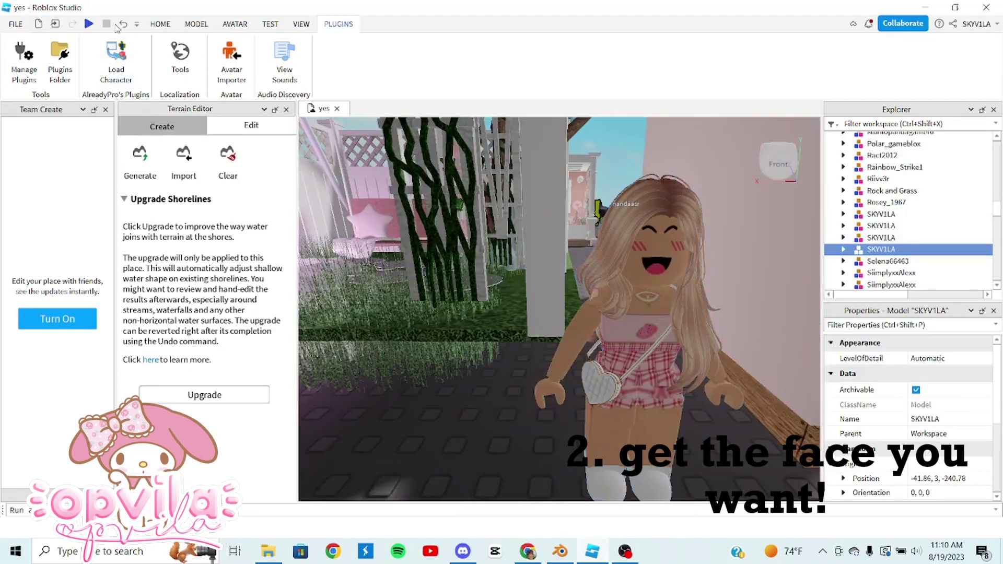
right_drag(444, 296, 443, 297)
key(s)
key(w)
key(d)
Step: Search the Toolbox marketplace images for "super super happy face"
click(152, 25)
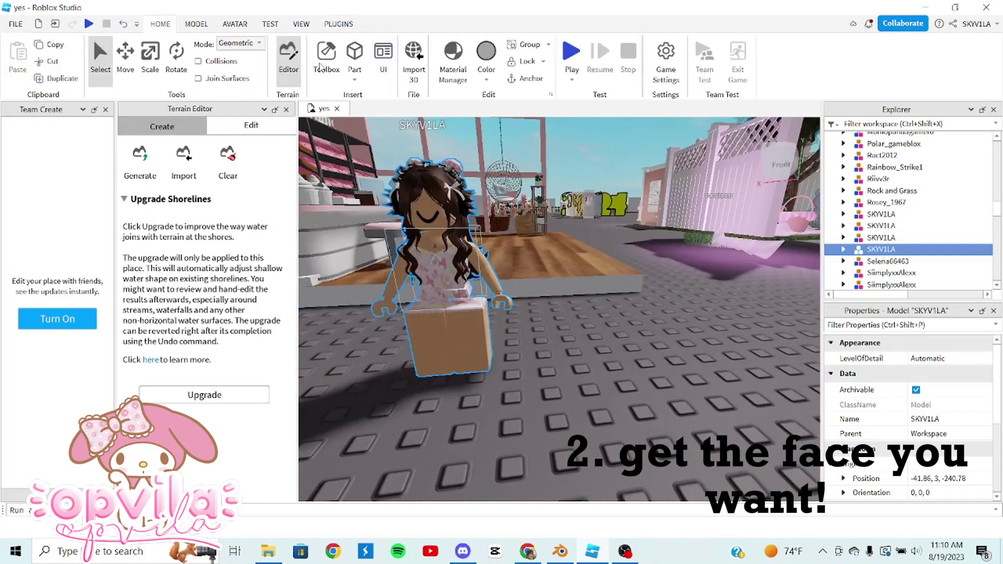
click(320, 66)
click(46, 154)
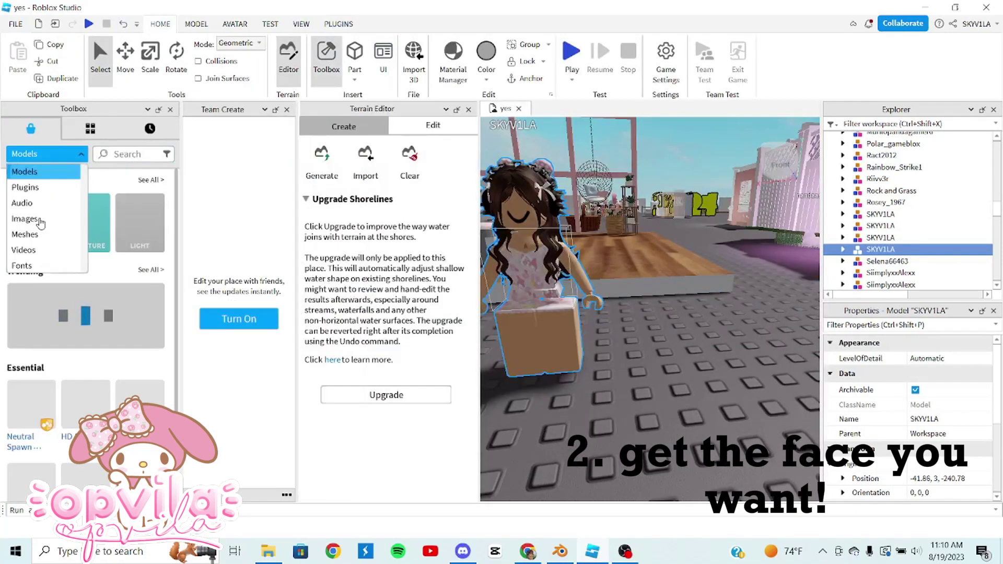
click(25, 219)
click(116, 154)
text(su)
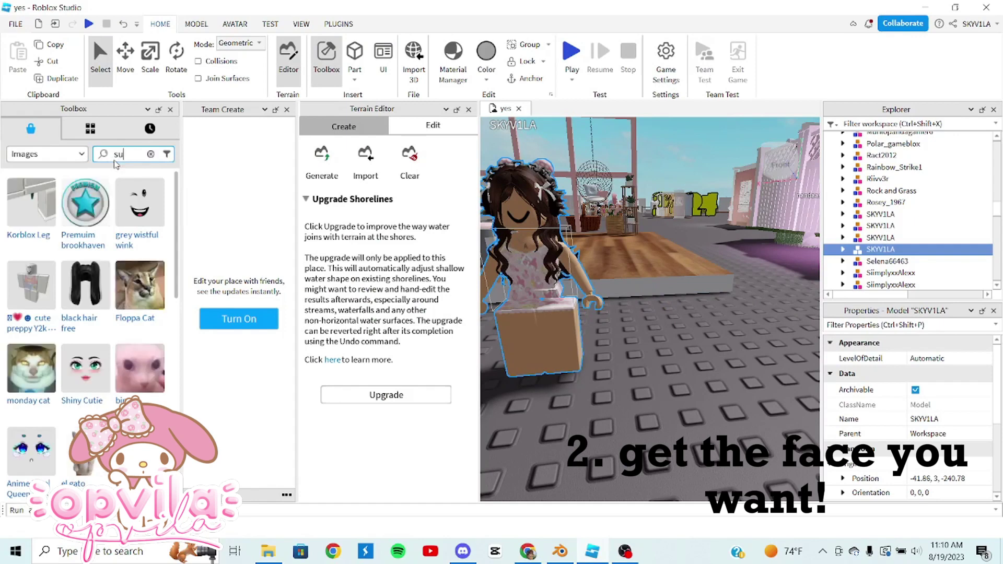
text(pe)
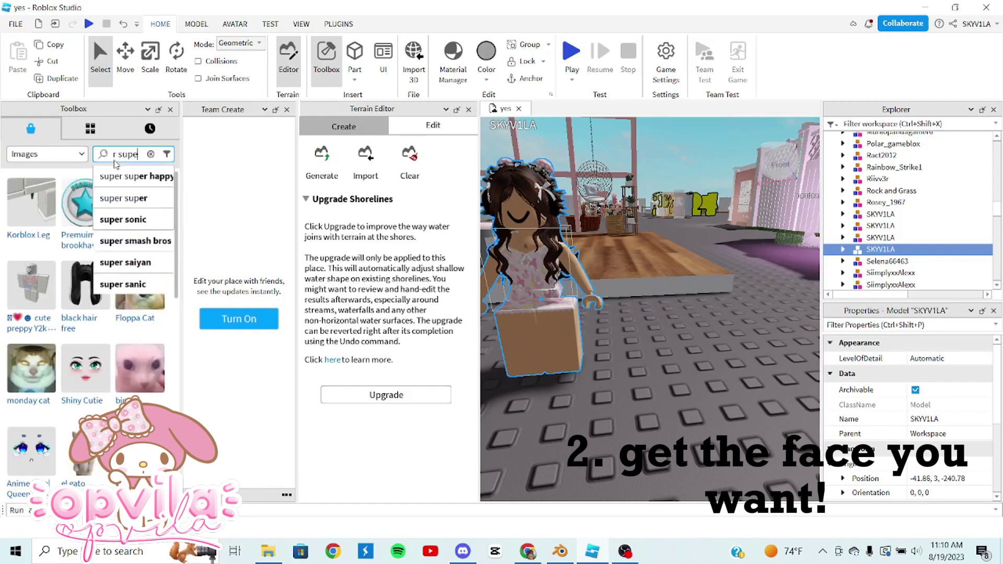
text(r super happy face)
key(Return)
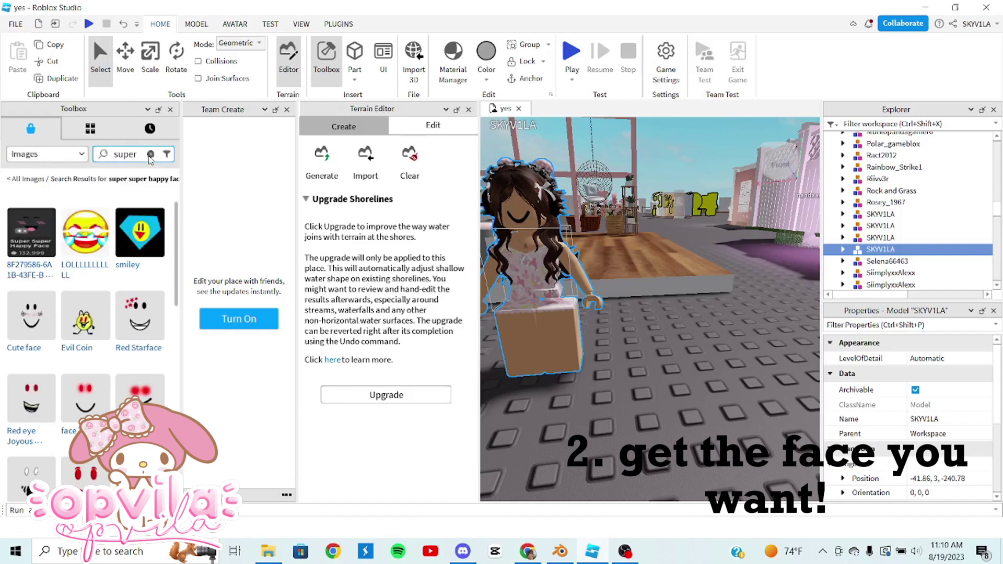
Step: Copy the asset ID of the "pink valentine" face from My Images and expand the avatar's model hierarchy
click(90, 126)
click(33, 154)
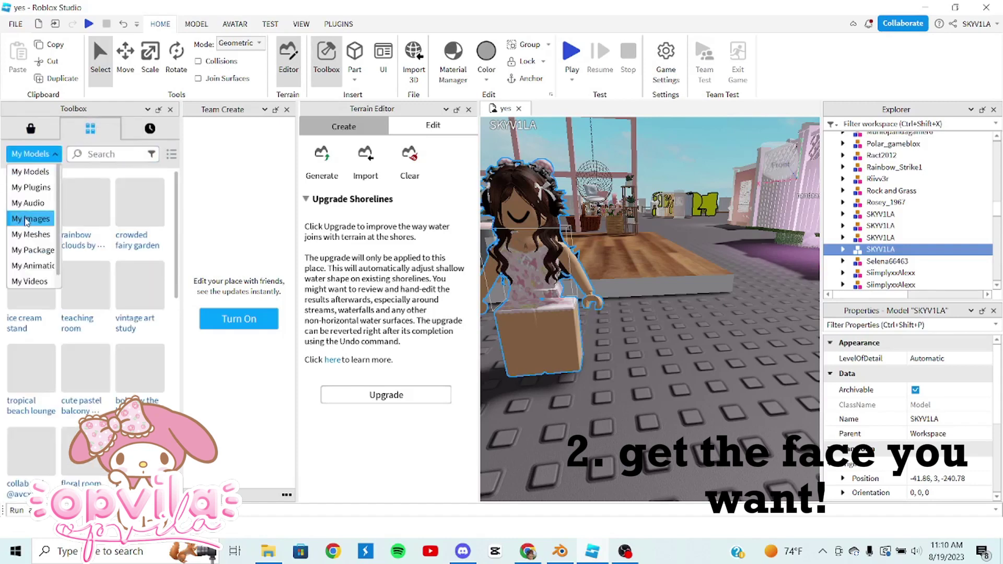
click(26, 222)
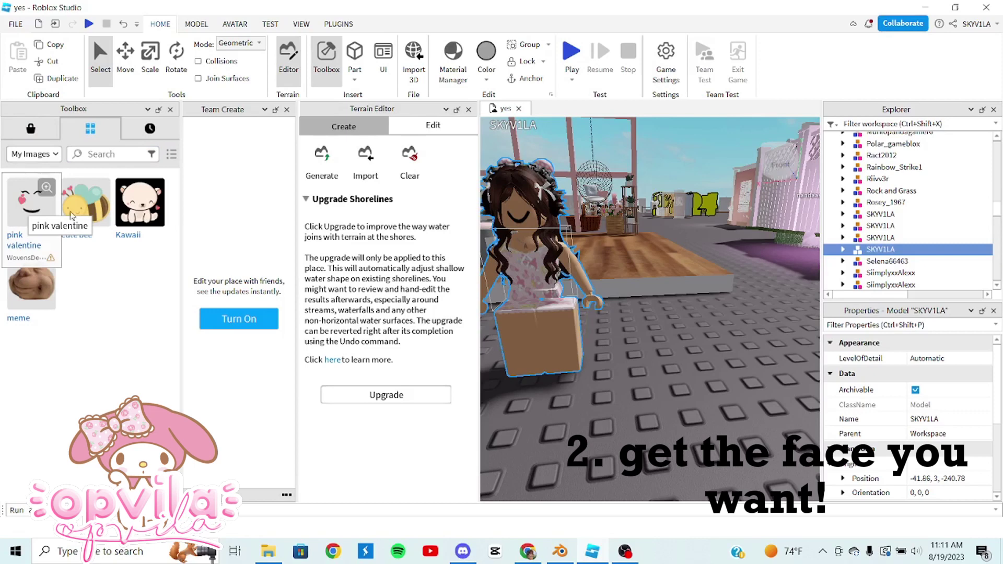
click(842, 249)
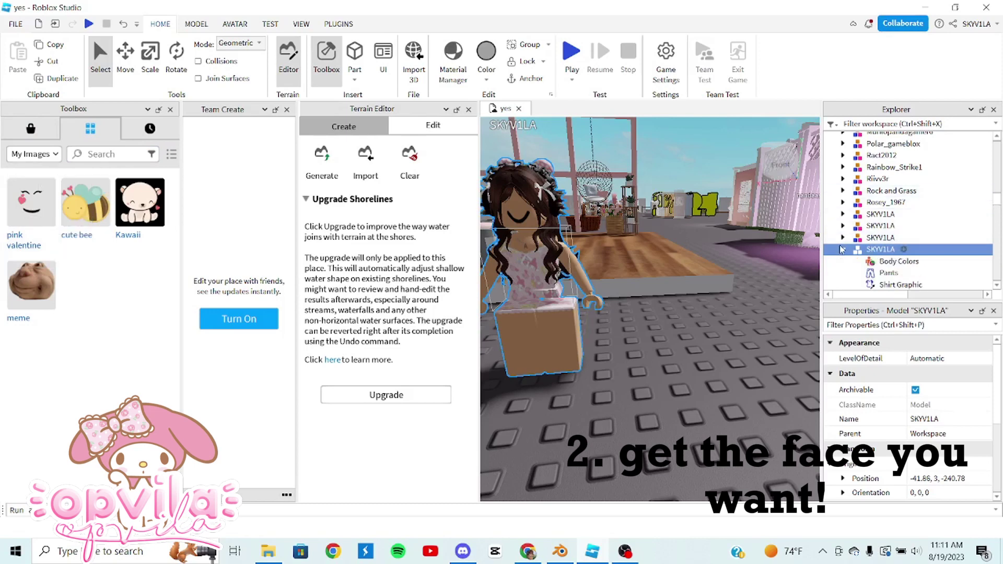
scroll(841, 249, down, 2)
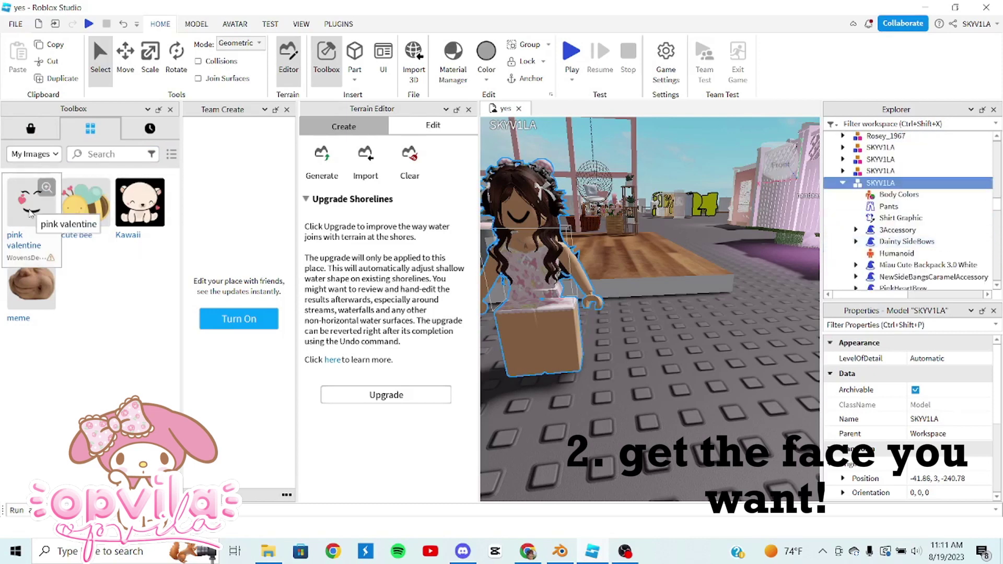
right_click(30, 213)
click(55, 245)
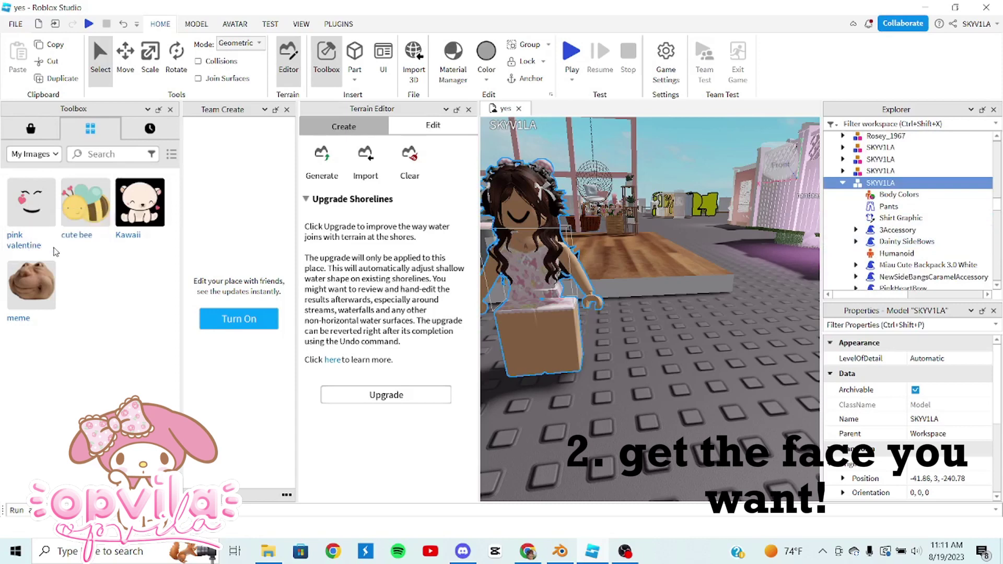
scroll(864, 206, down, 3)
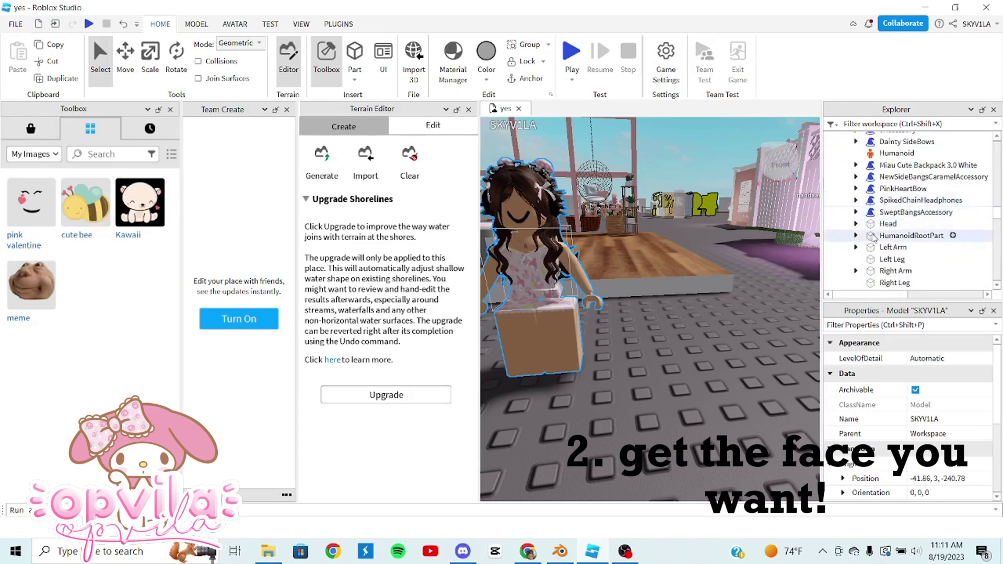
click(882, 223)
click(855, 223)
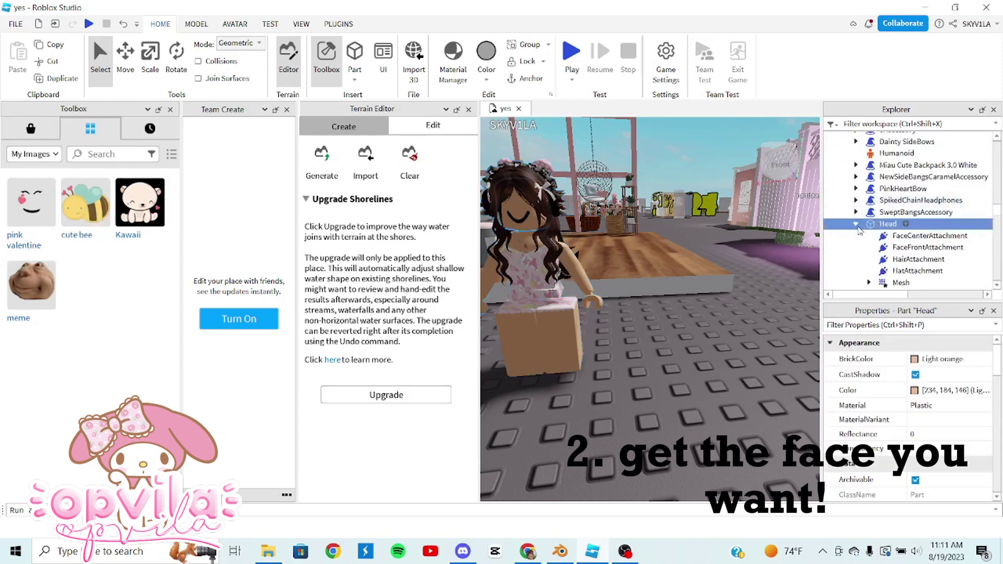
scroll(883, 220, down, 3)
click(899, 194)
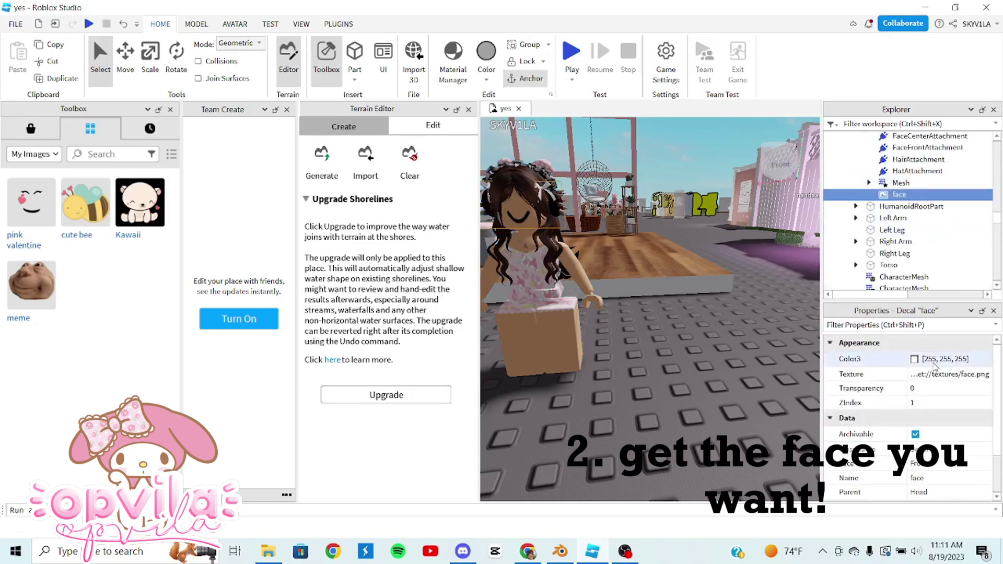
click(935, 374)
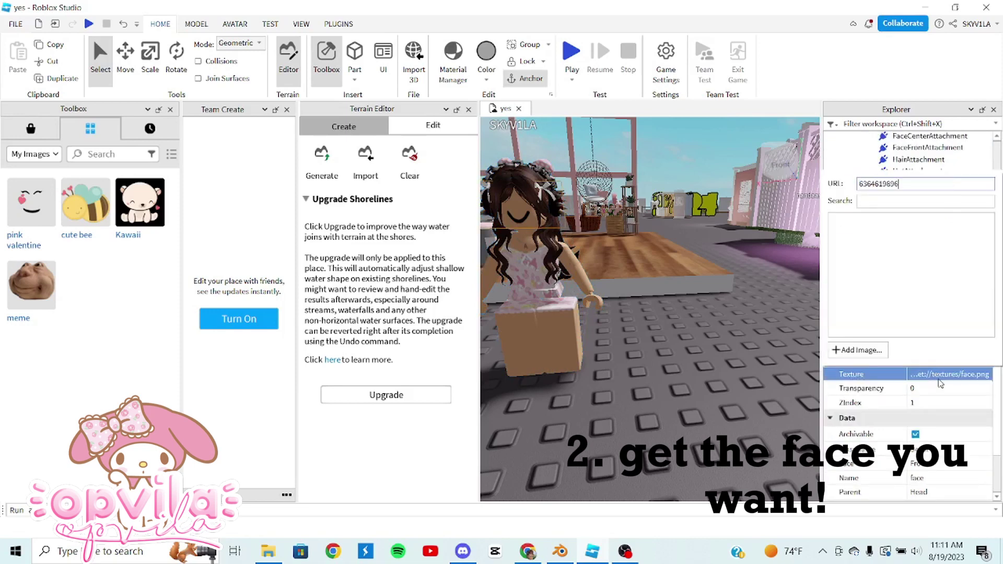
click(685, 407)
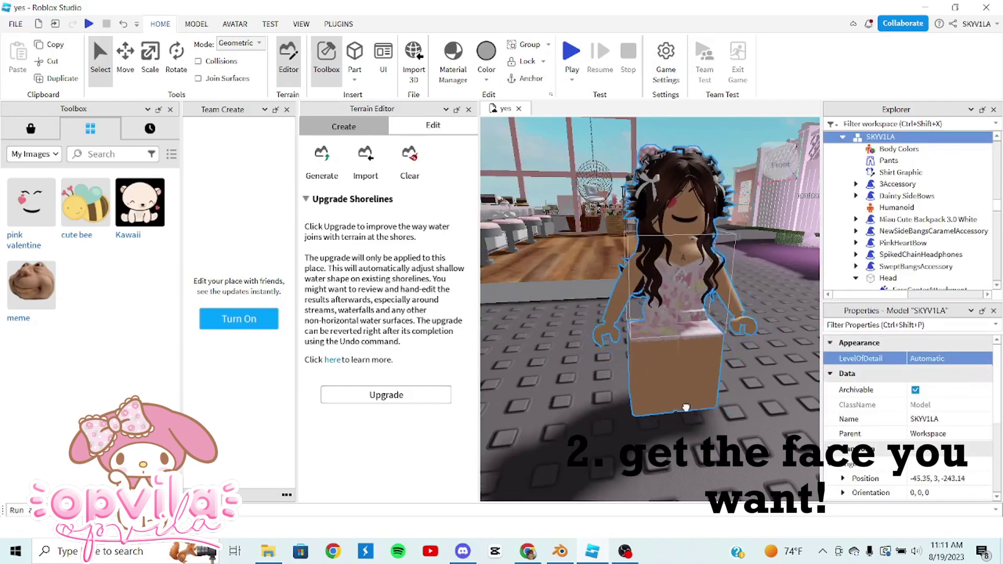
Step: Reposition the avatar to about -44.95, 3, -242.48 and close the Toolbox and Terrain Editor
drag(686, 407, 672, 397)
click(170, 110)
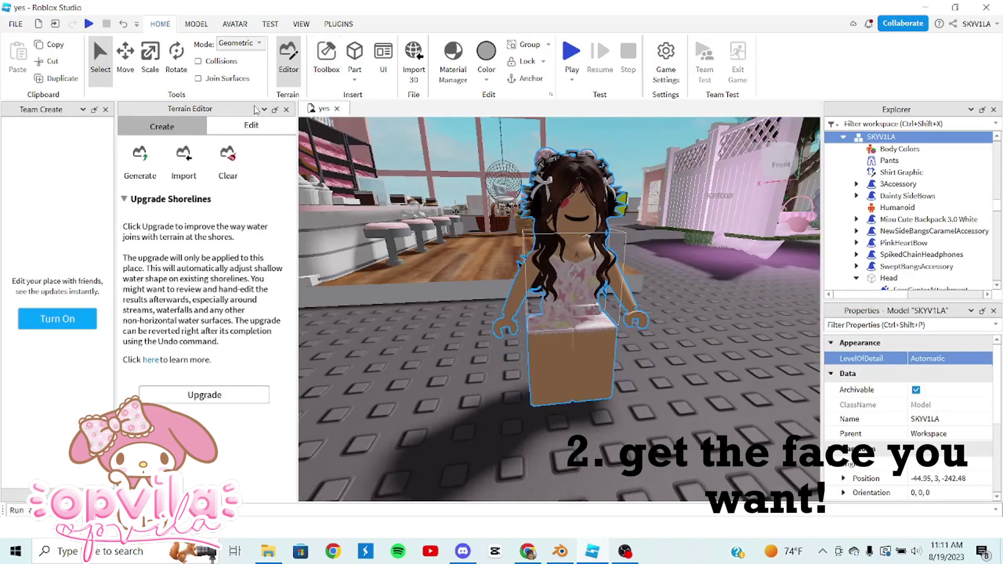
click(285, 110)
Step: Examine the avatar and its new face beside the donut shop from far and near
key(s)
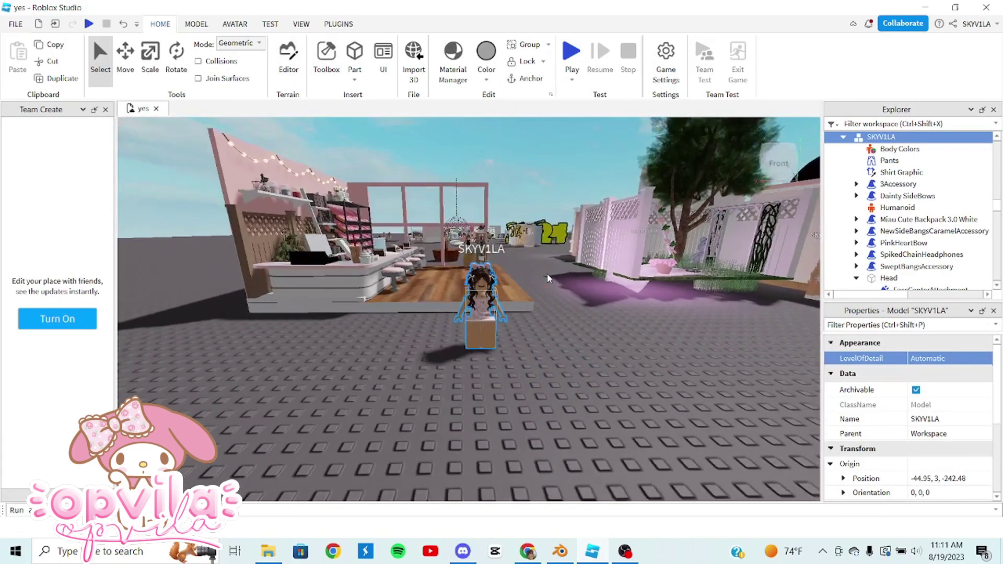
key(w)
key(a)
key(s)
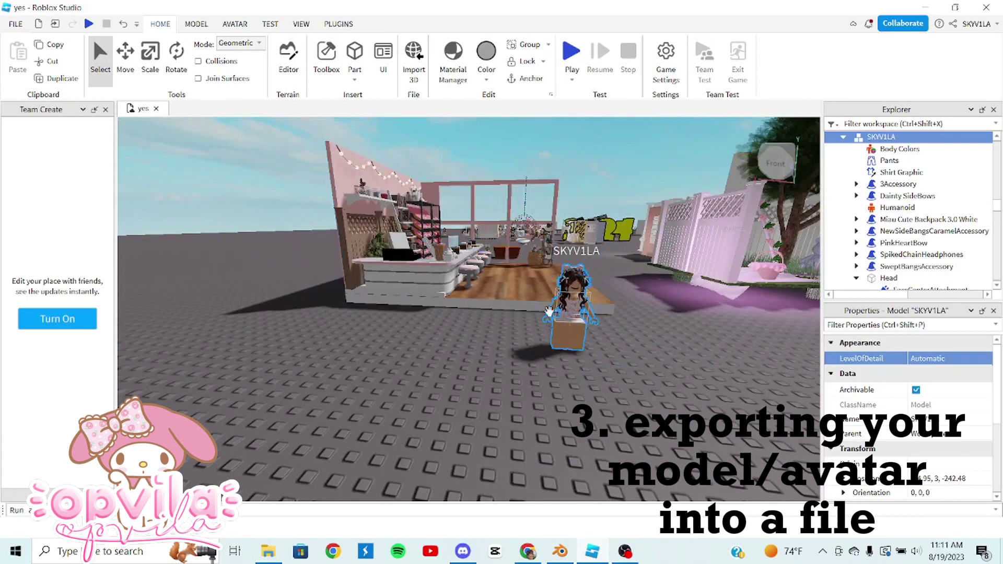
key(w)
key(d)
key(w)
key(a)
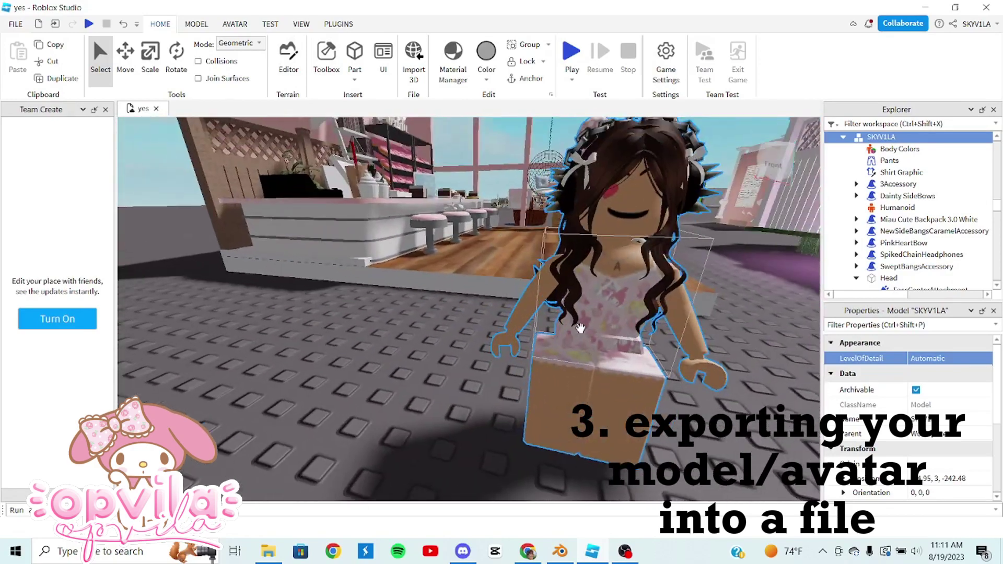
Step: Reposition the avatar slightly on the ground in front of the donut shop, to about Z -240.97
key(s)
key(w)
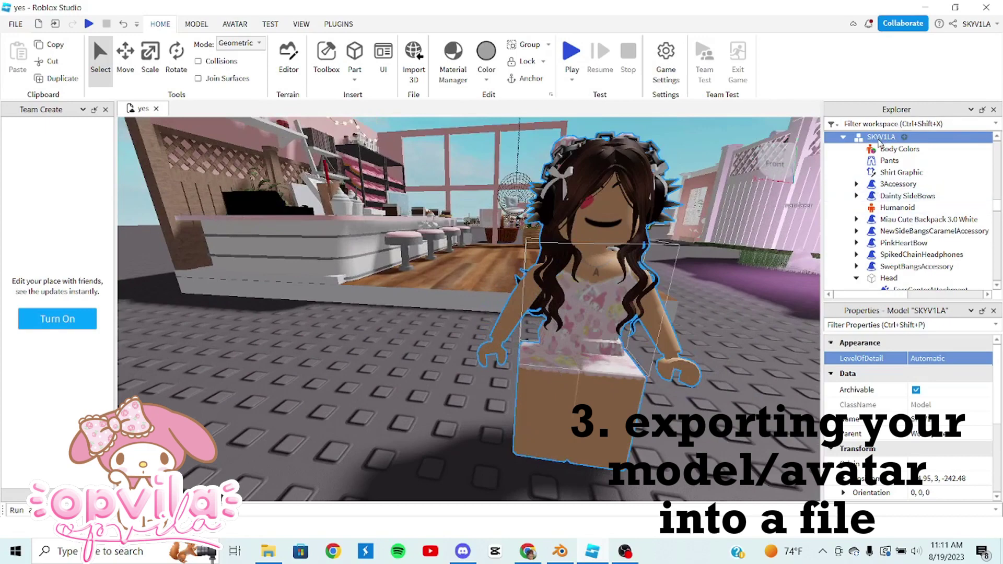
right_click(879, 140)
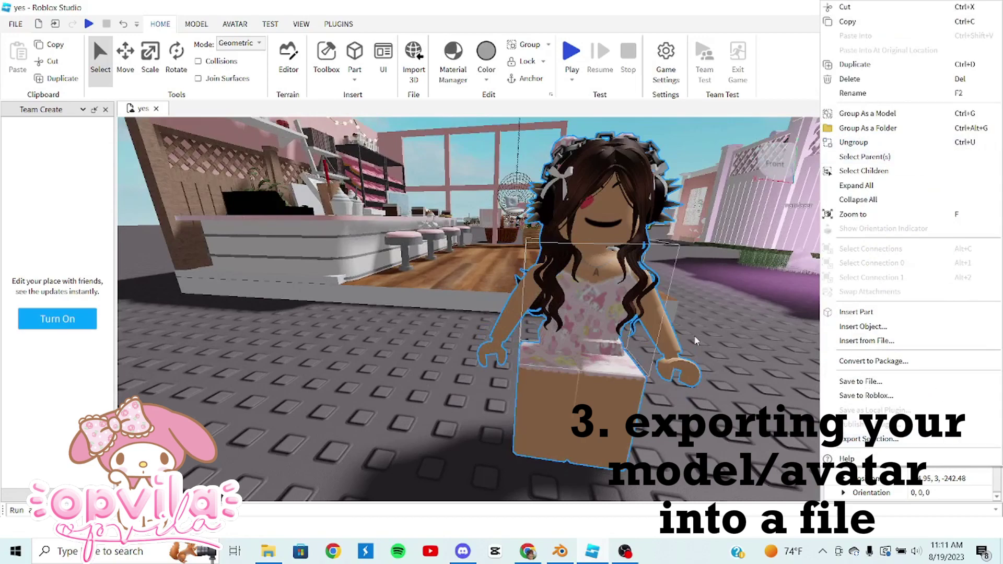
click(604, 359)
drag(604, 358, 532, 408)
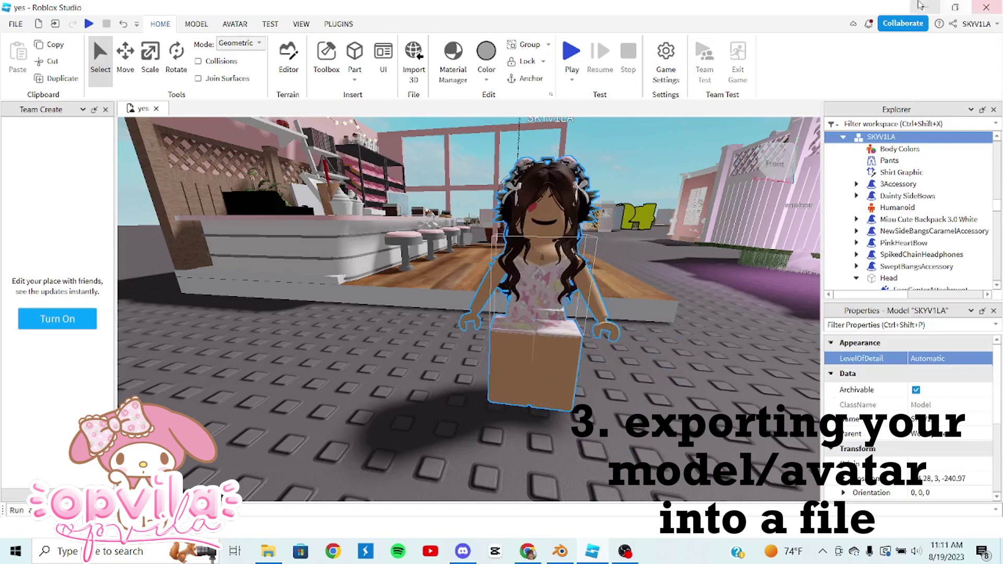
Step: Switch to the Windows desktop and create a new folder named avatr
click(921, 6)
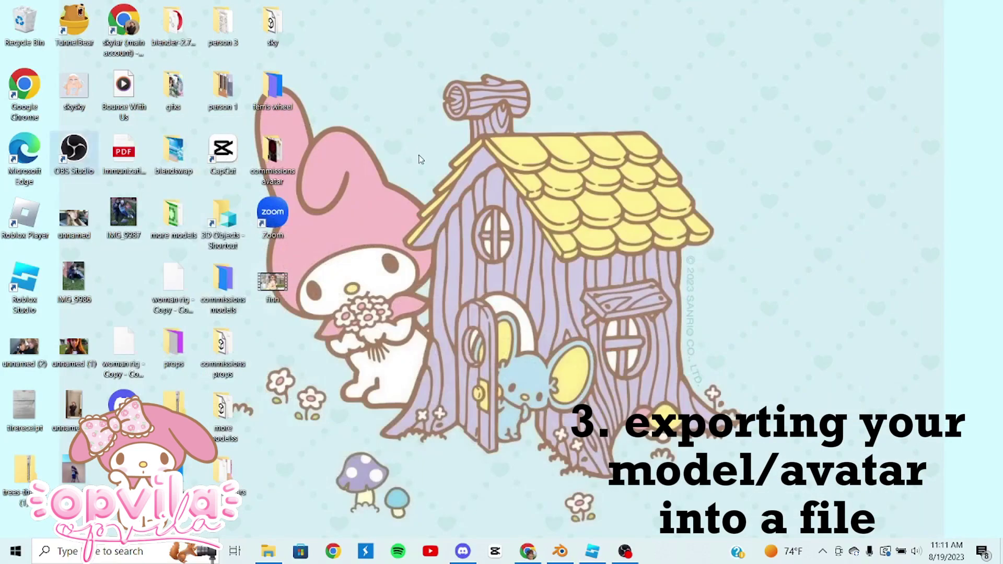
right_click(420, 155)
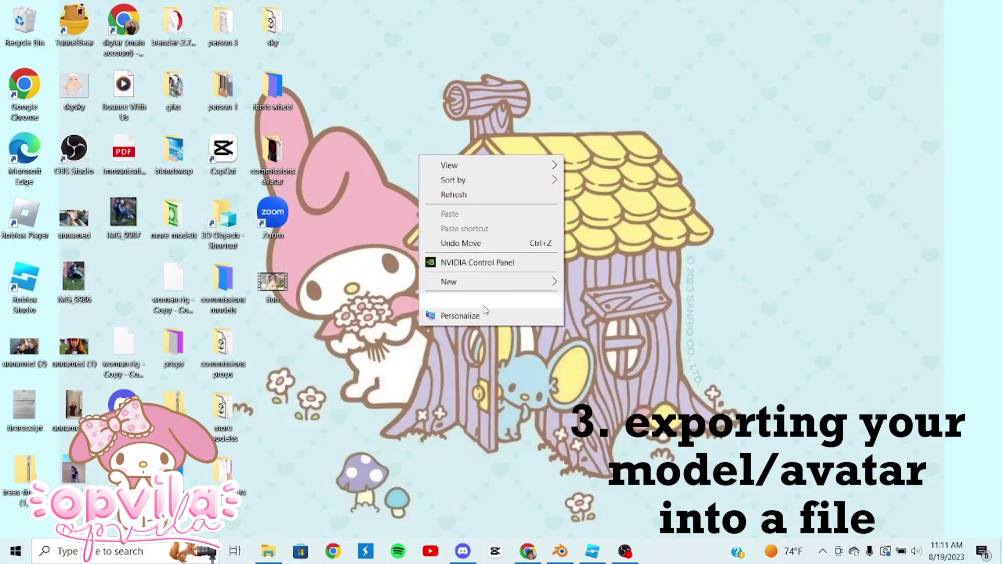
mouse_move(475, 284)
click(591, 284)
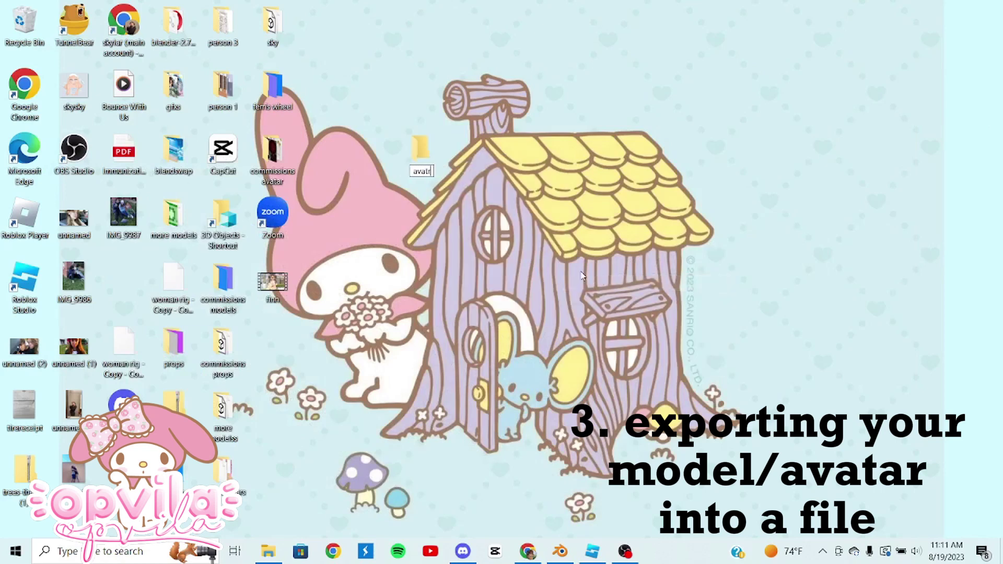
key(Return)
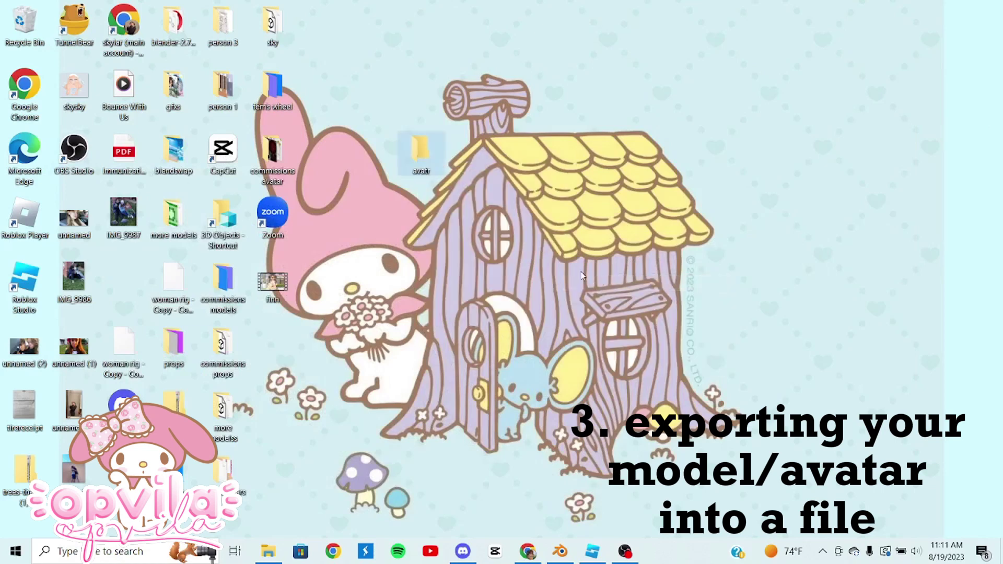
Step: Try to rename the avatr folder on the desktop as avatar
right_click(424, 166)
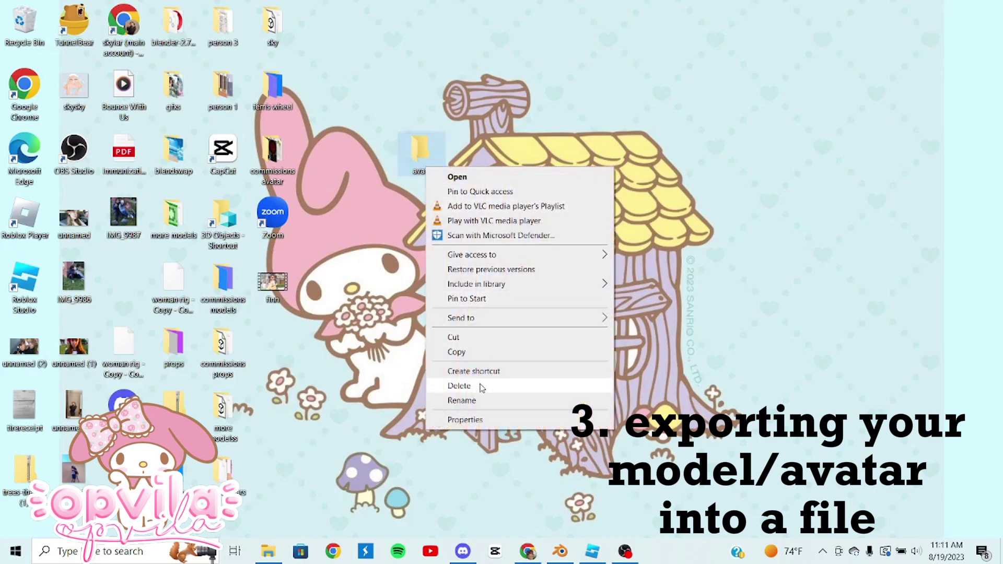
click(486, 399)
text(avat)
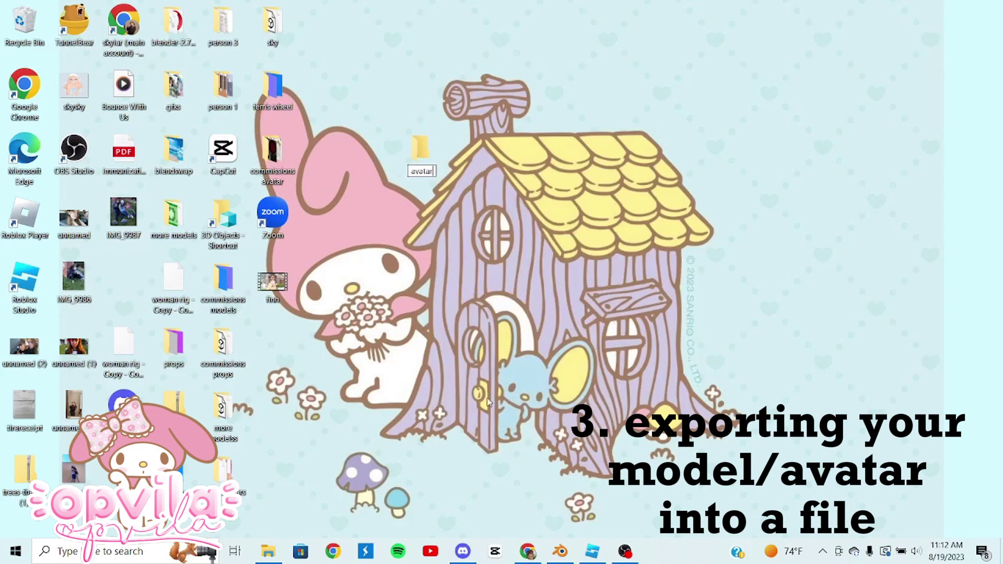
text(ar)
key(Return)
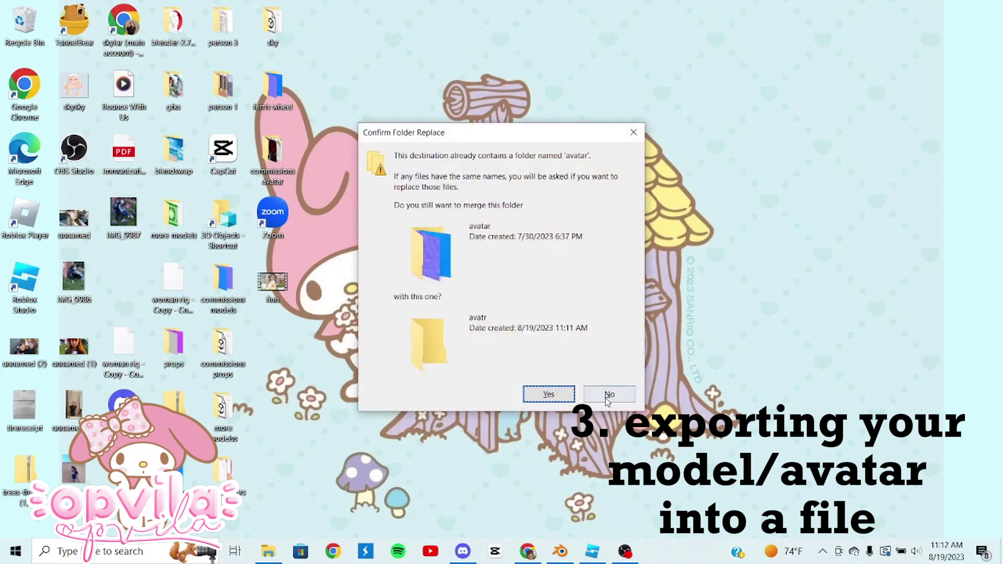
click(633, 137)
Step: Rename the avatr folder as avatar and merge it with the existing folder of the same name
drag(406, 170, 410, 168)
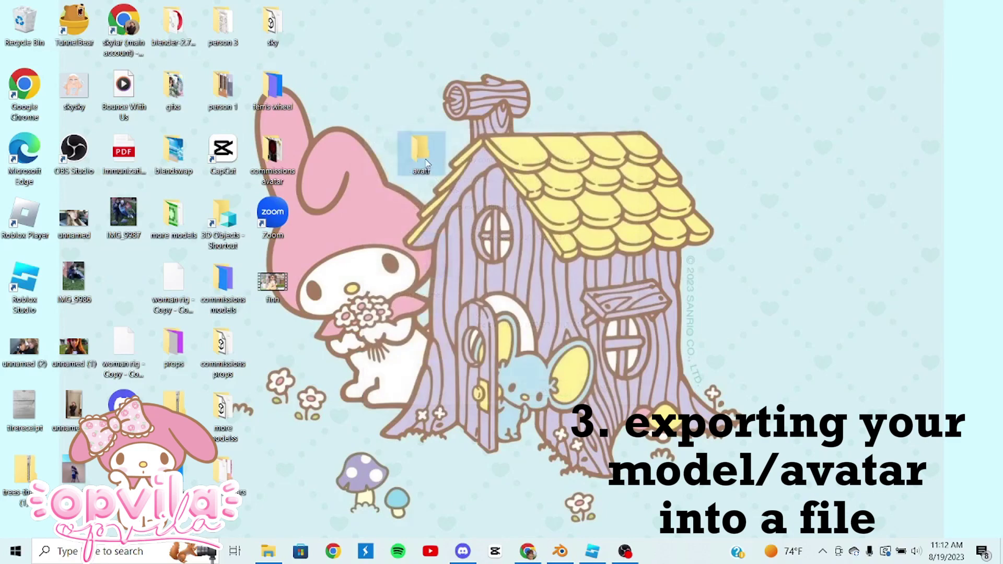
right_click(426, 163)
click(483, 401)
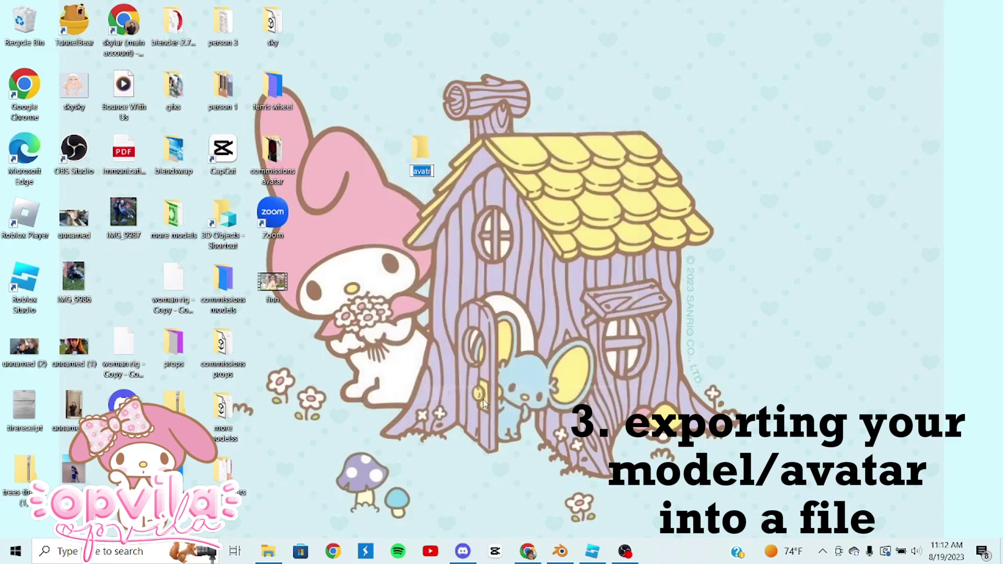
text(avatar)
key(Return)
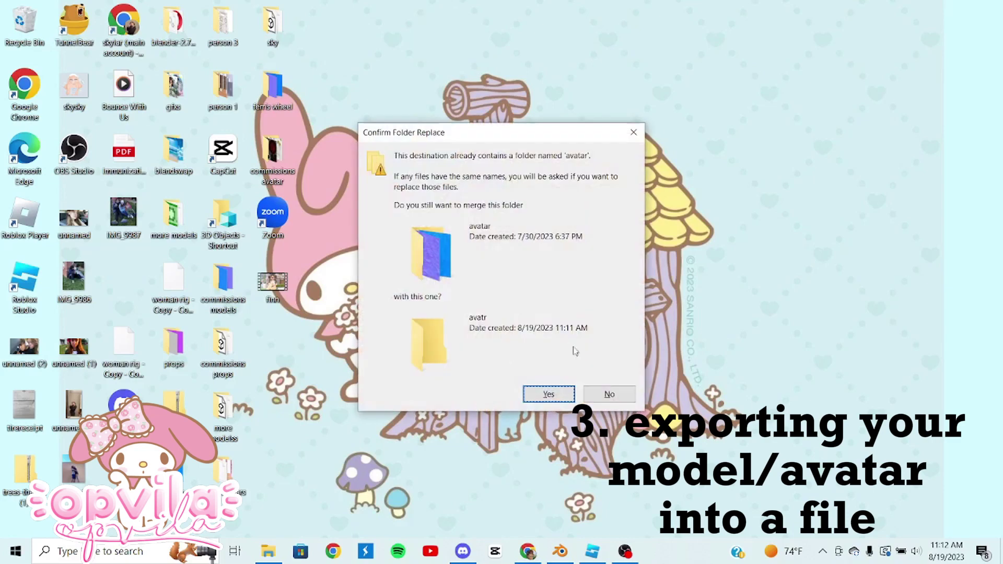
click(548, 394)
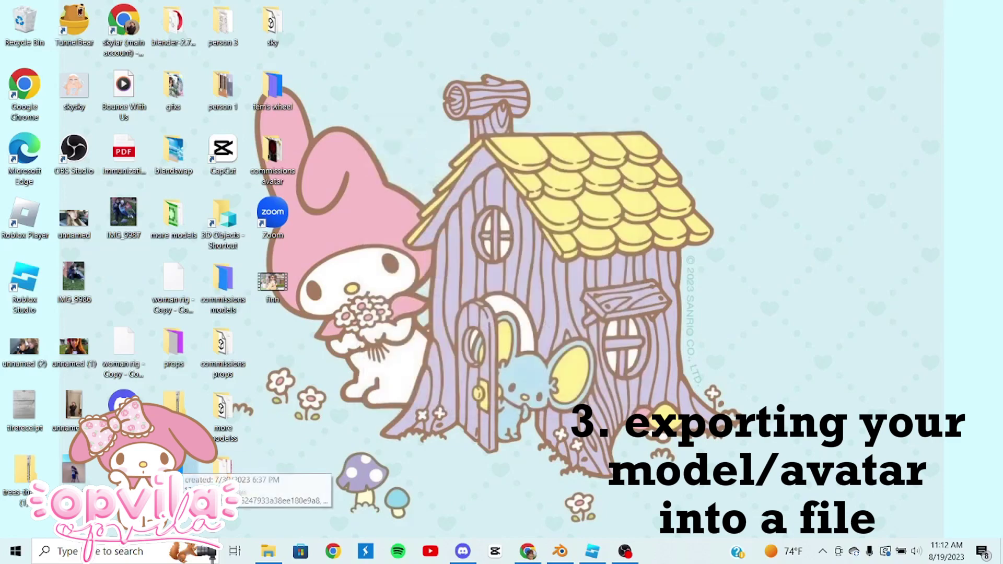
Step: Create a new desktop folder named model and place it among the existing icons
right_click(400, 244)
mouse_move(427, 367)
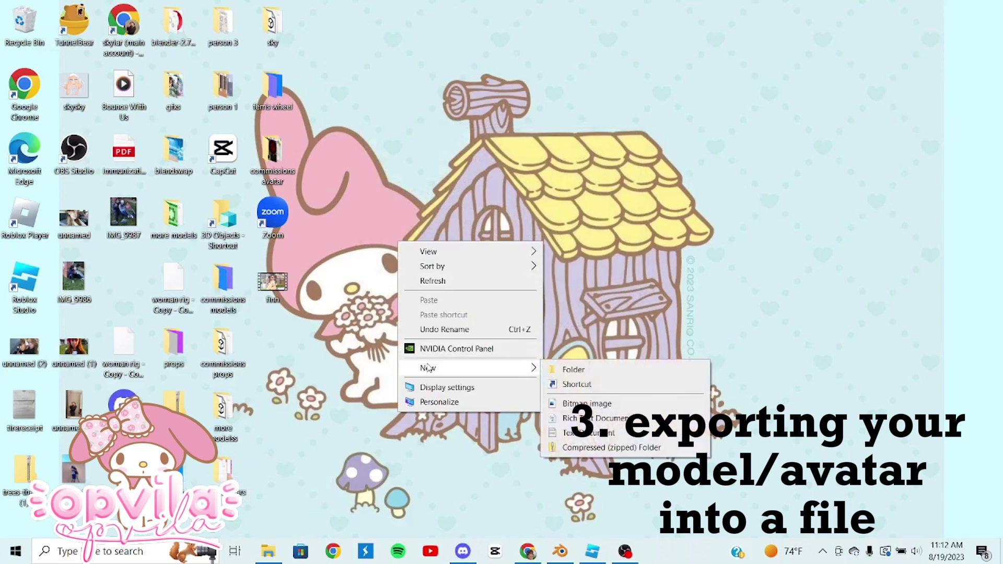
click(574, 371)
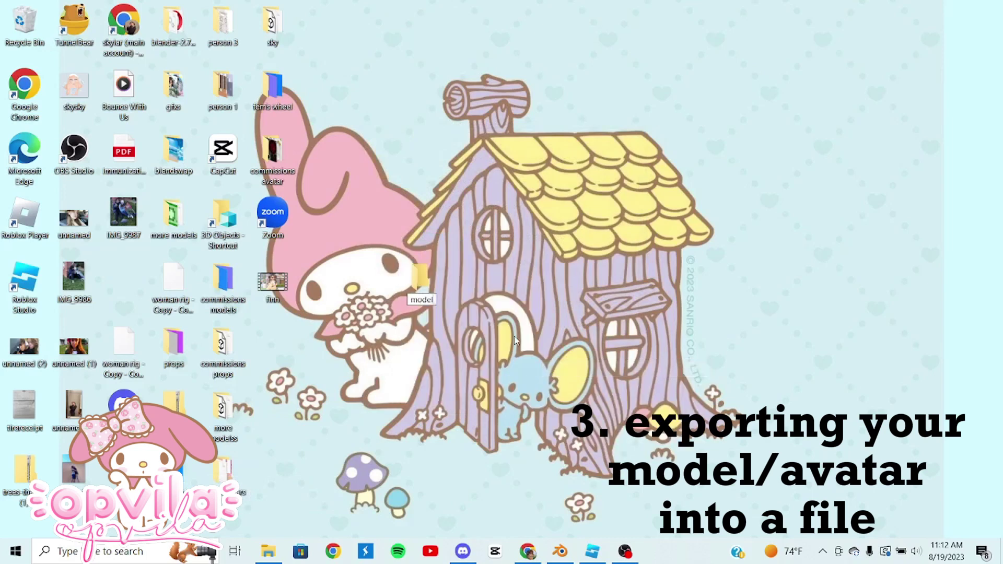
key(Return)
drag(416, 279, 279, 340)
right_click(378, 321)
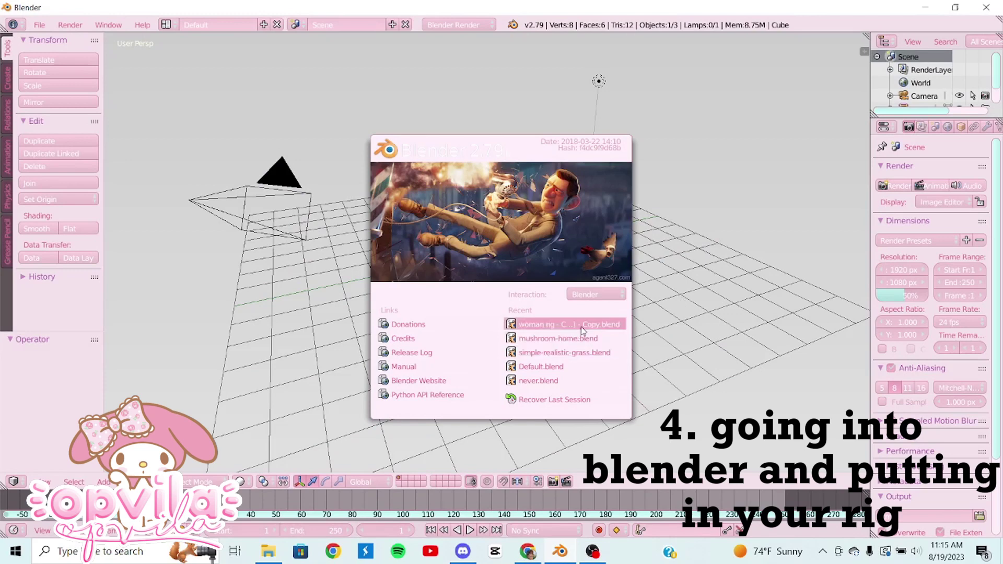
Step: Switch to Blender, dismiss the splash screen and delete the default cube
click(725, 281)
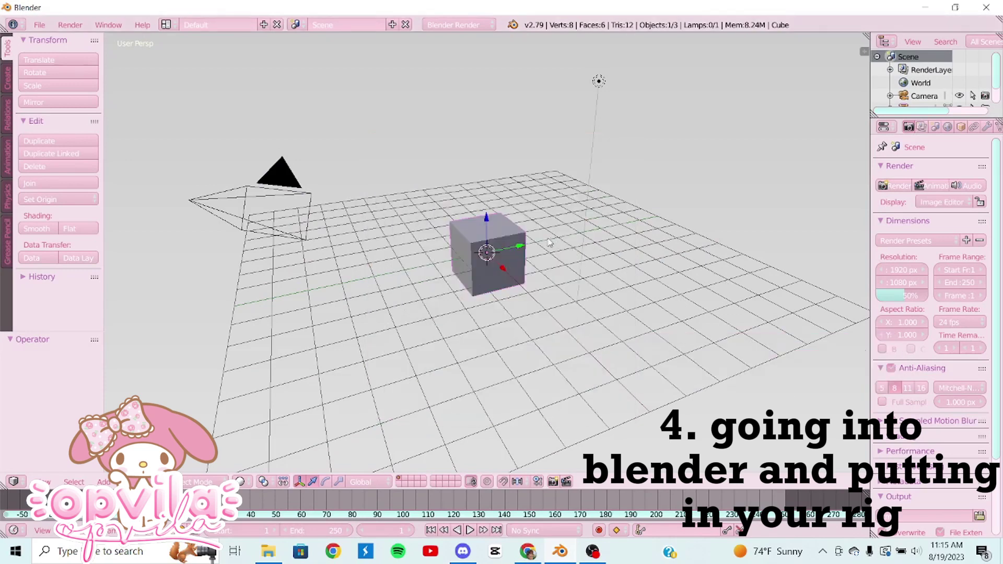
middle_drag(548, 241, 537, 241)
key(x)
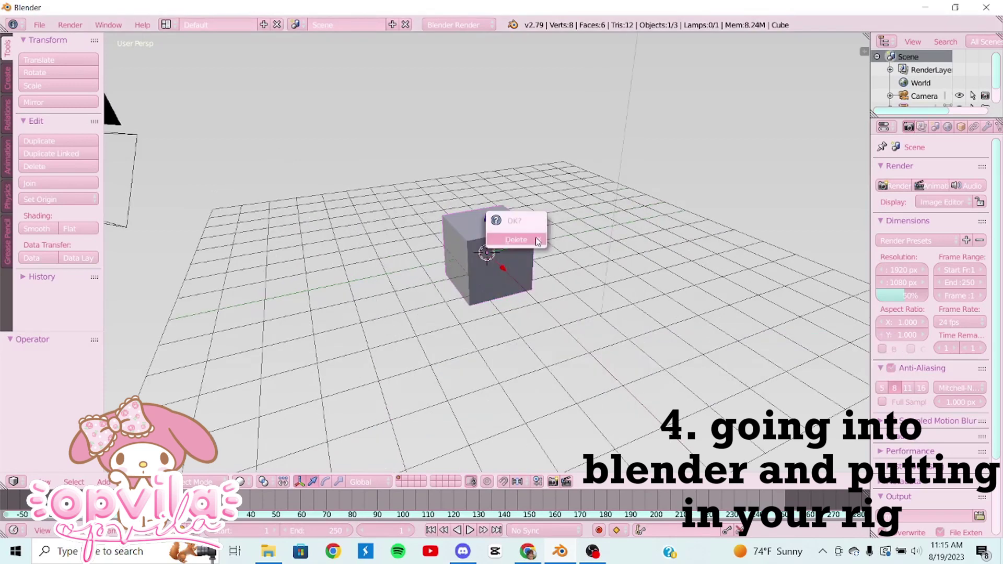
click(528, 240)
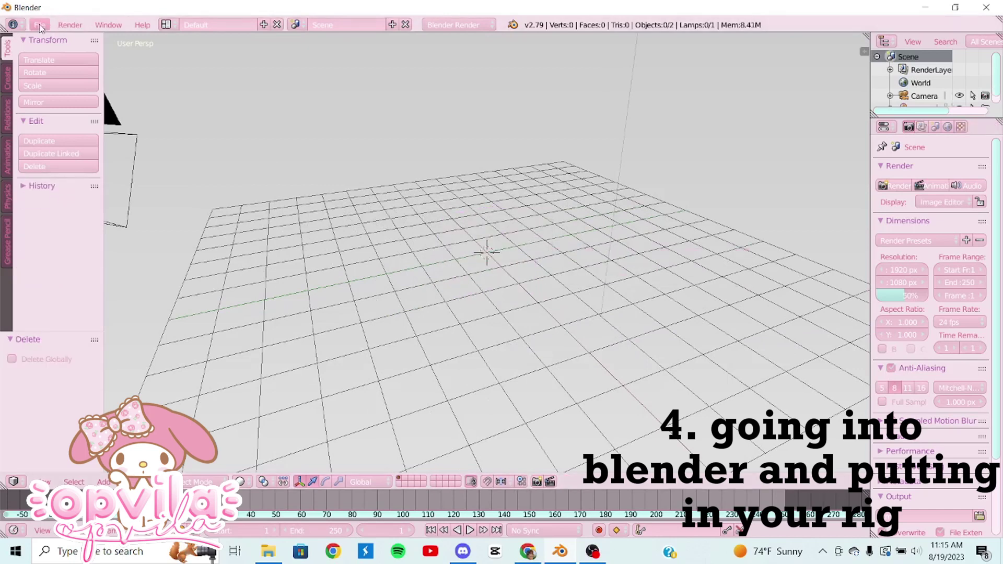
Step: Open the rig file "woman rig - Copy - Copy (2) - Copy.blend" from the Desktop folder
click(39, 25)
click(66, 54)
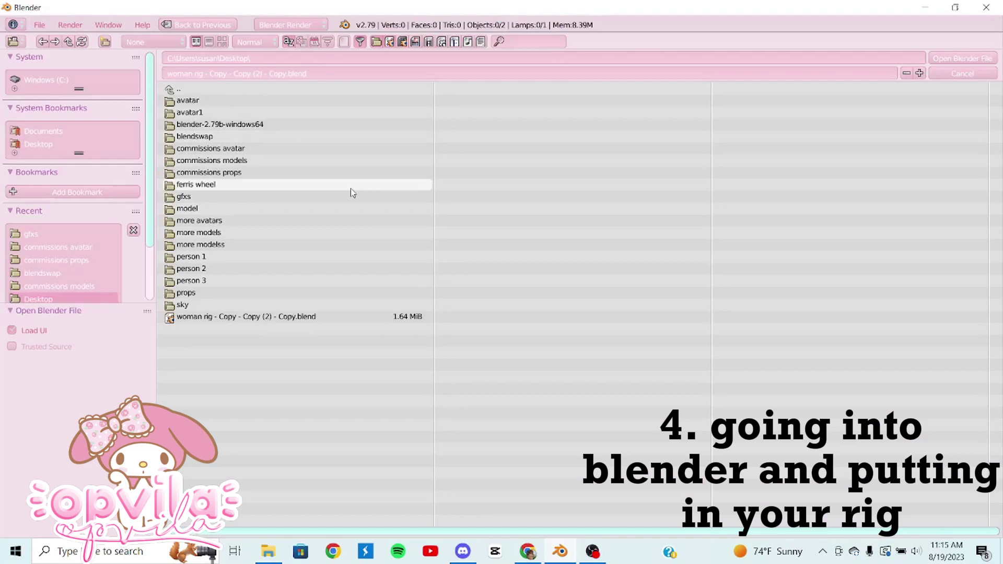
double_click(267, 316)
Step: Examine the woman rig and its facial controls from the front and the side, from far and near
key(shift+f)
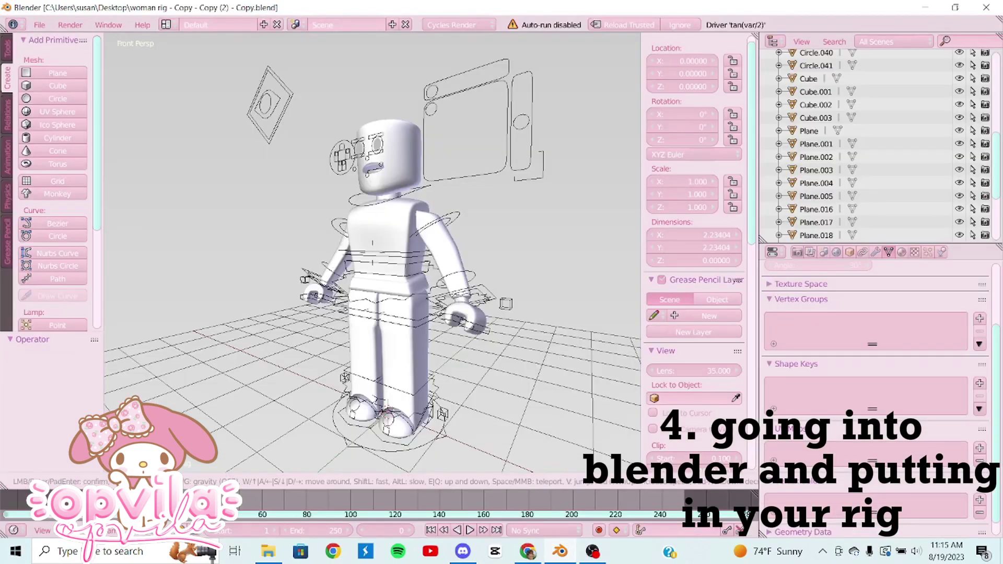
key(w)
key(s)
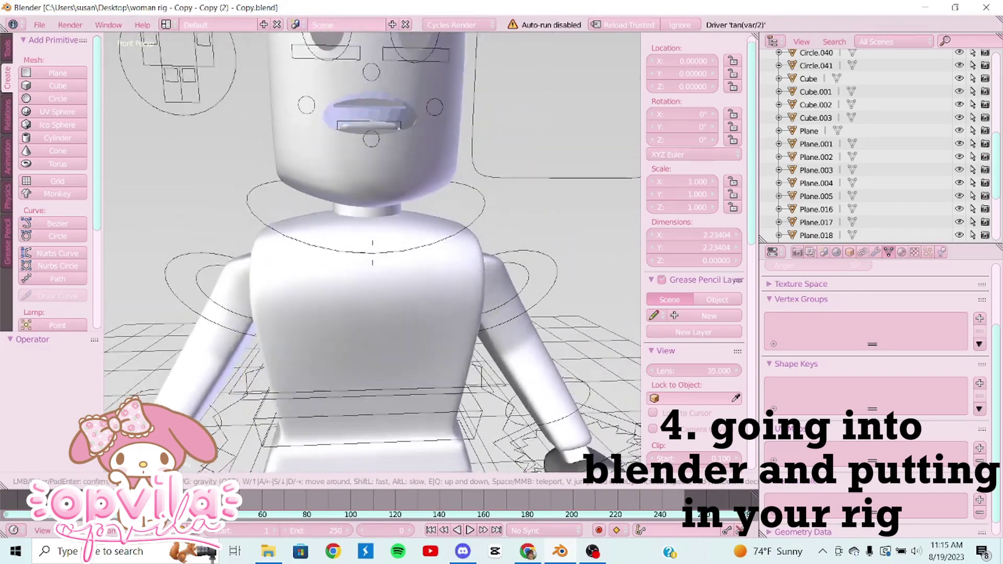
click(374, 256)
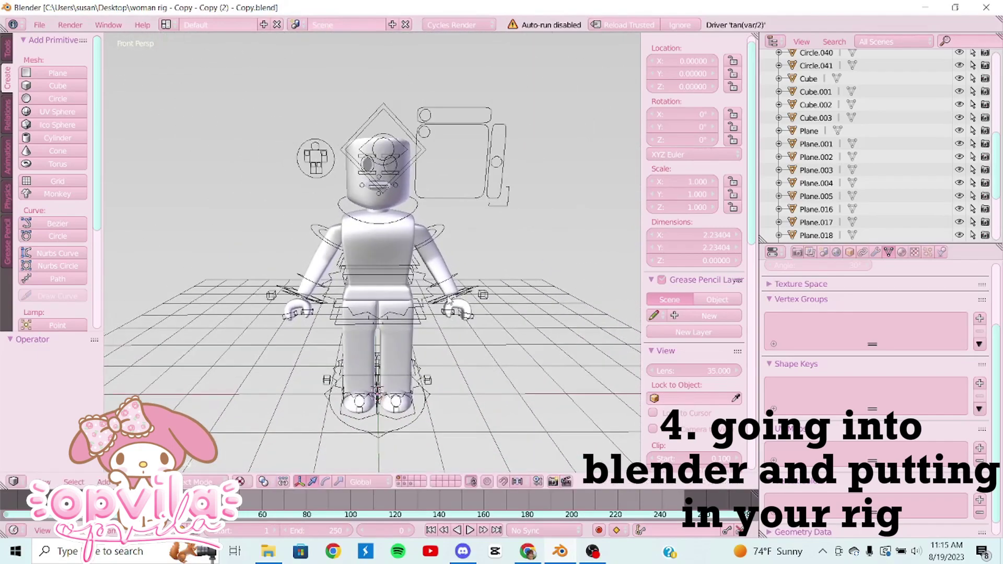
key(shift+f)
key(w)
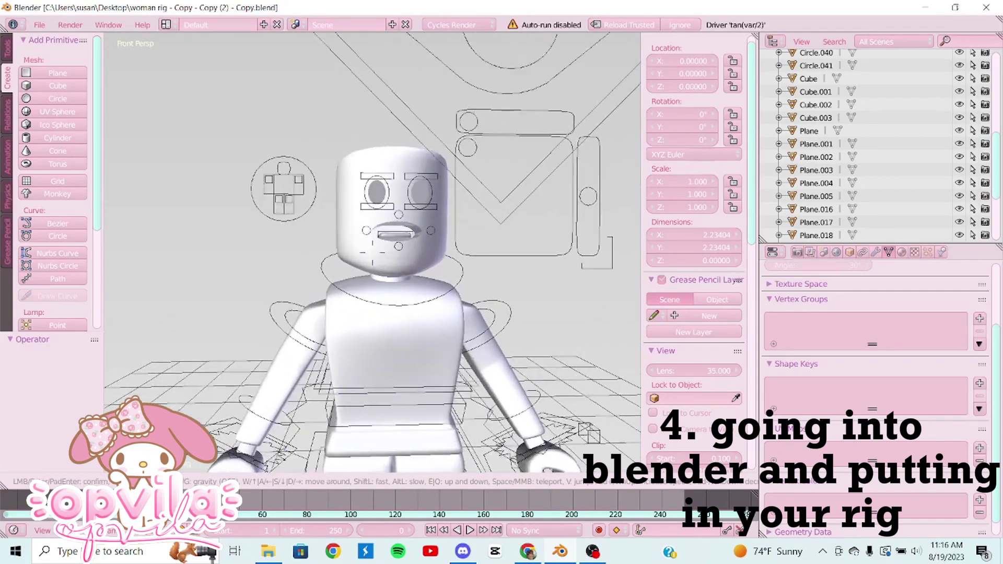
key(s)
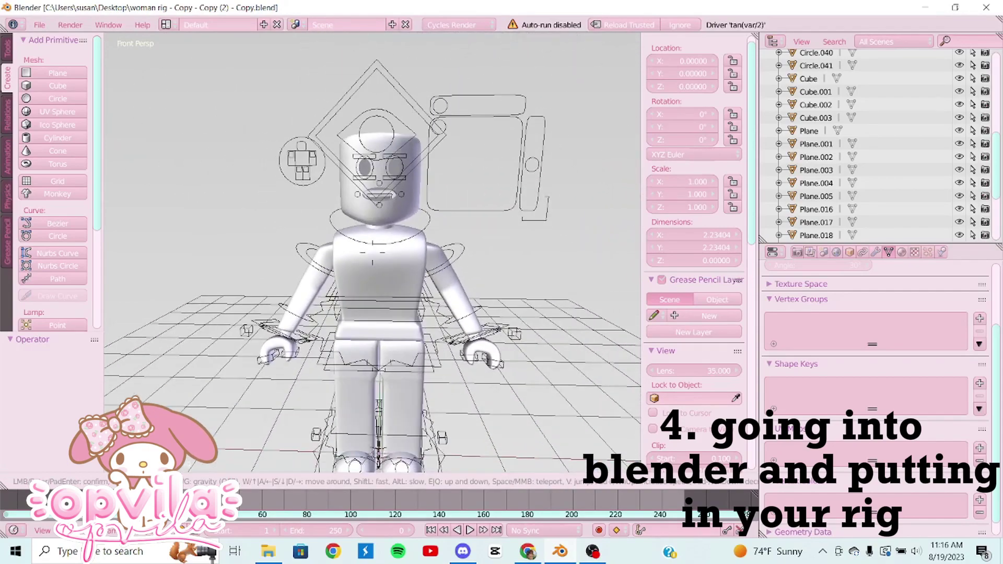
click(374, 256)
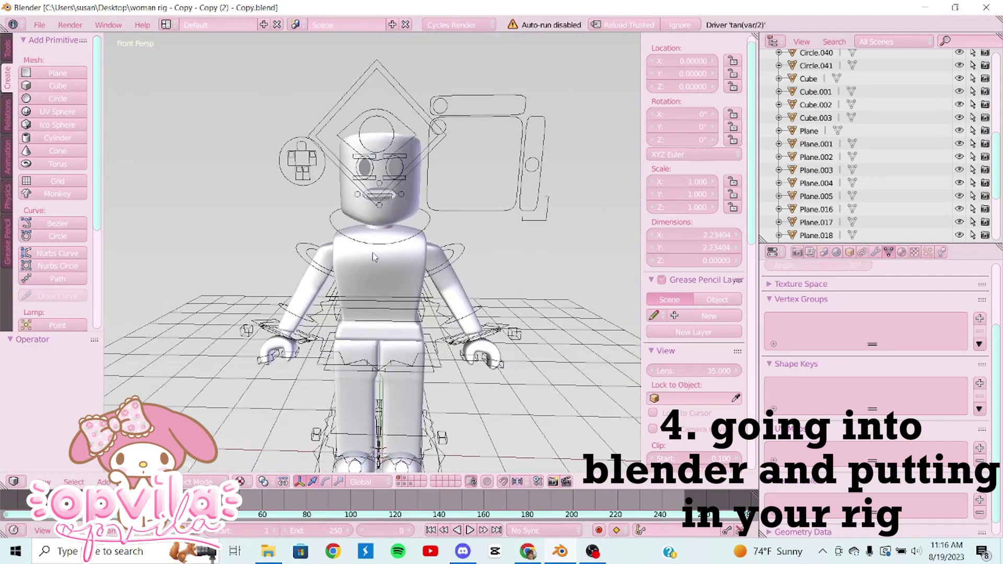
key(s)
key(w)
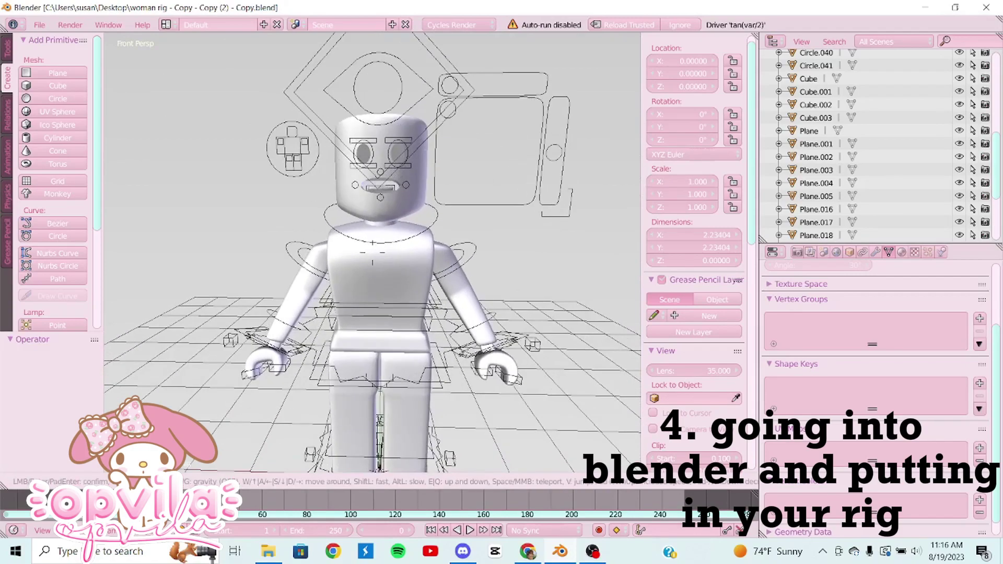
key(a)
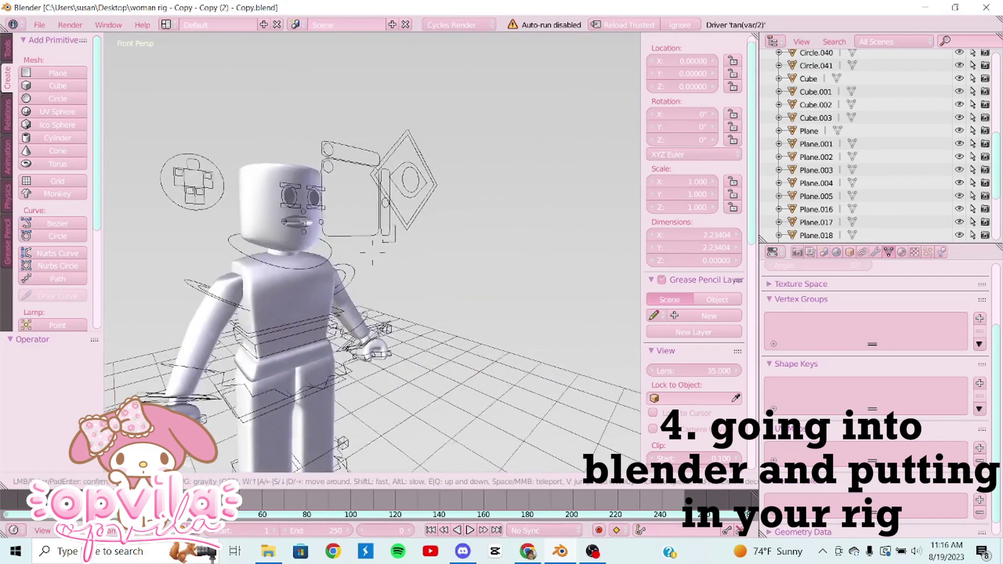
key(w)
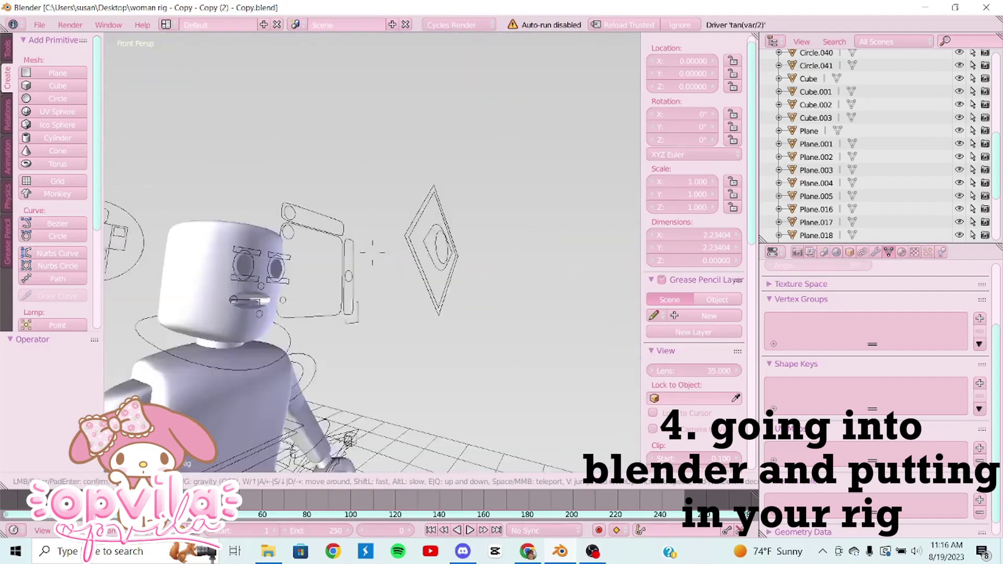
key(w)
key(d)
key(w)
key(a)
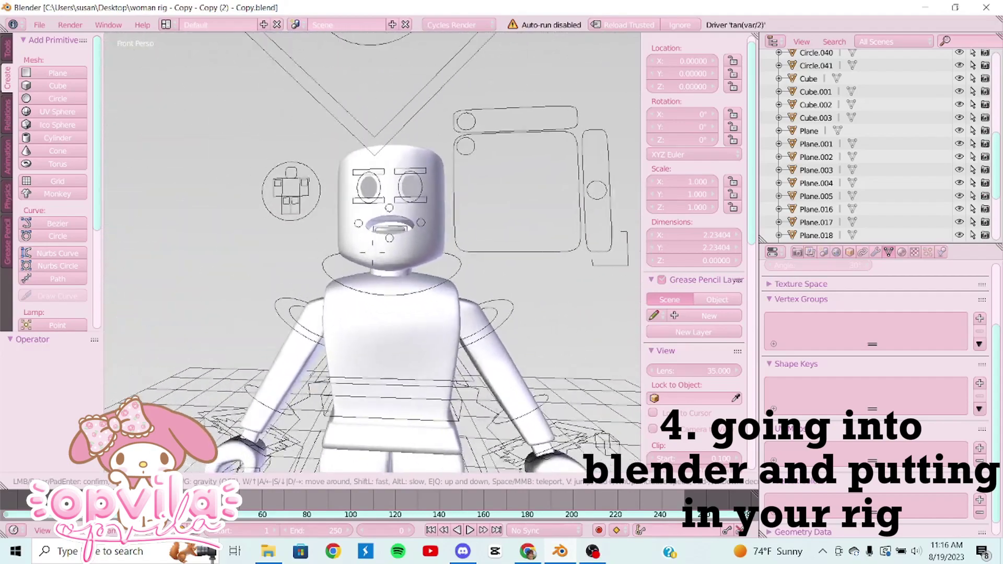
click(373, 256)
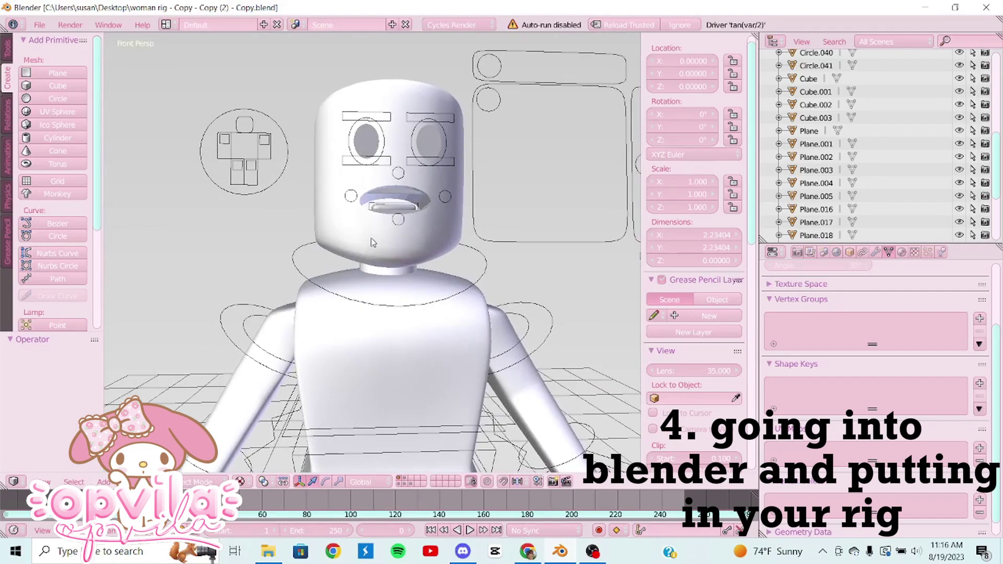
Step: Delete the head mesh from the woman rig
key(shift+f)
key(w)
click(372, 253)
right_click(317, 255)
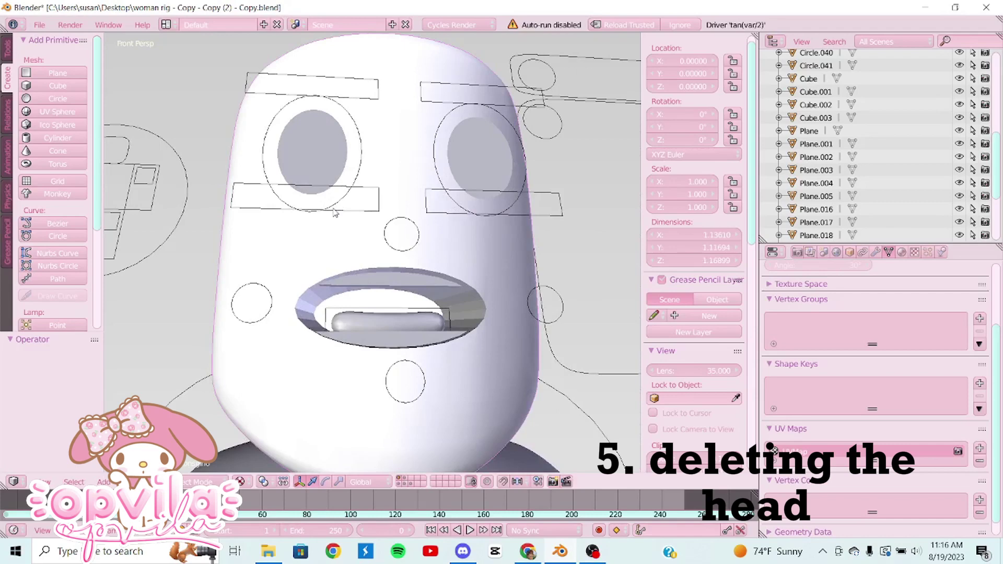
right_click(312, 151)
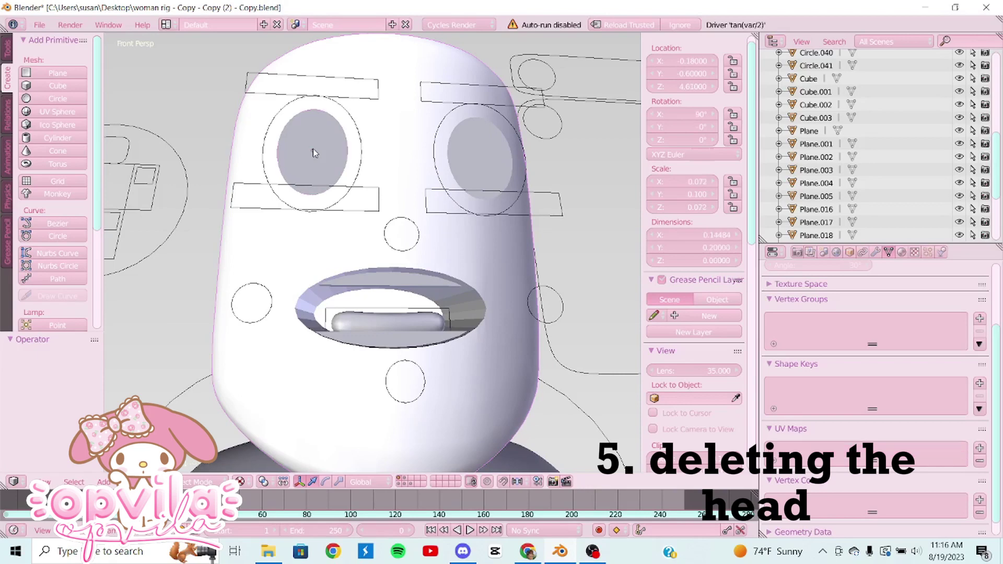
shift+right_click(484, 155)
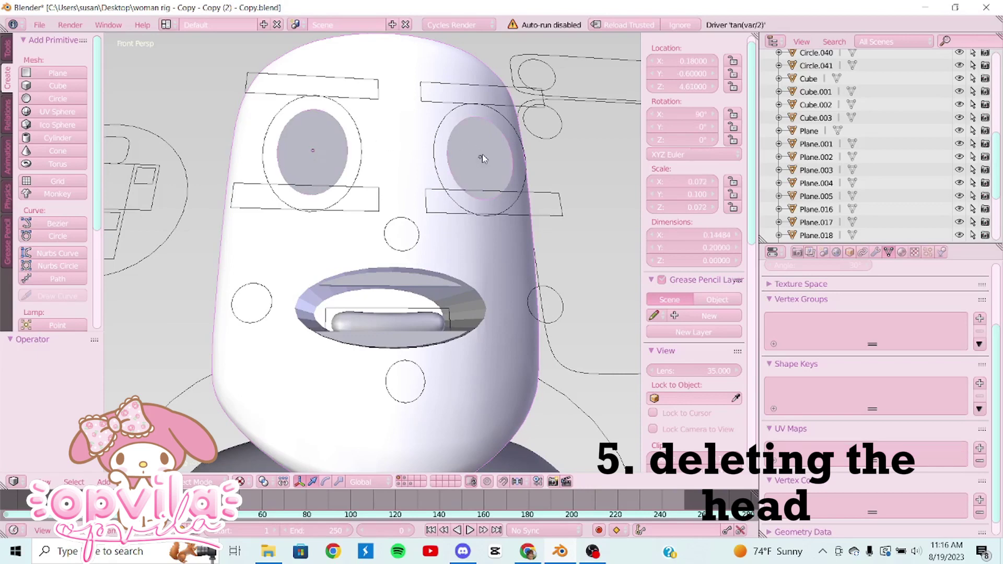
shift+right_click(406, 284)
shift+right_click(404, 344)
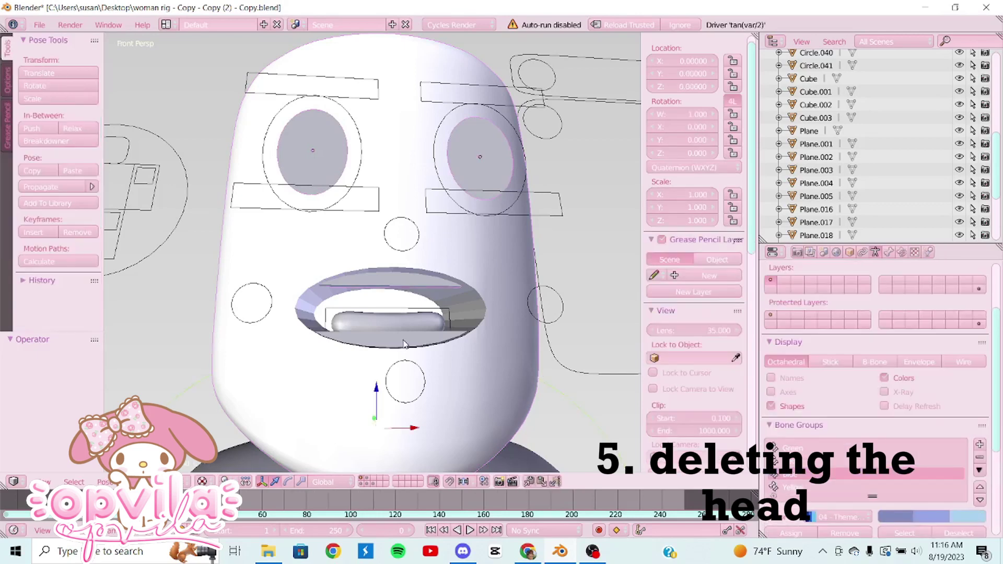
right_click(478, 373)
key(x)
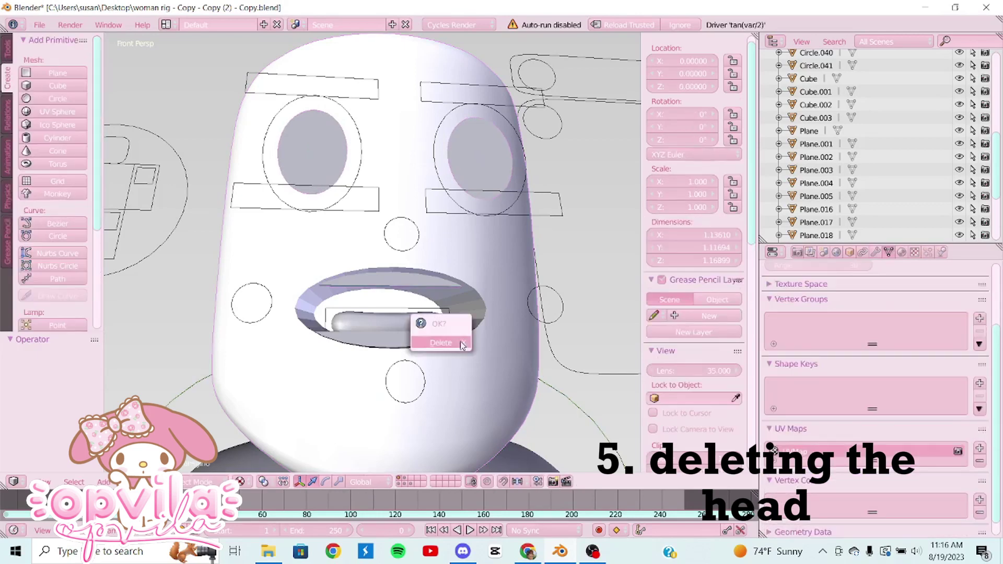
click(461, 344)
Step: Delete both eye meshes left floating above the neck
right_click(467, 150)
shift+right_click(313, 157)
key(x)
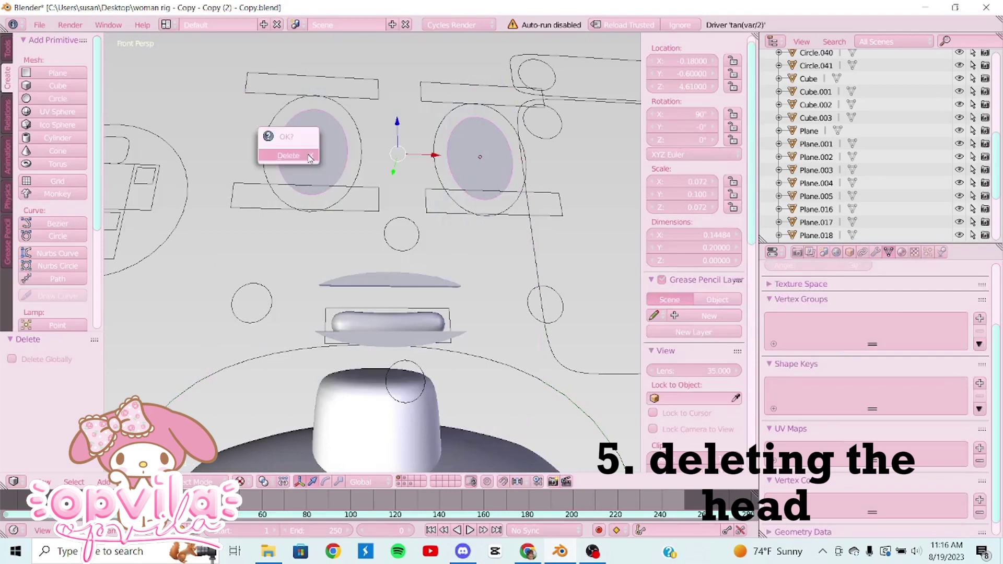
click(313, 157)
Step: Delete the remaining mouth parts: the upper and lower teeth and the tongue
right_click(400, 282)
shift+right_click(391, 318)
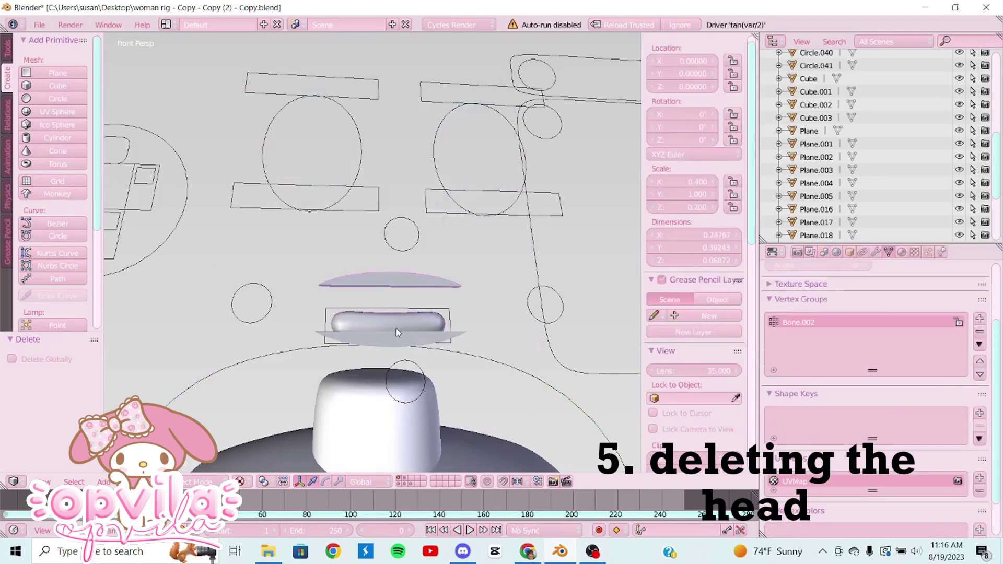
shift+right_click(397, 339)
right_click(415, 337)
shift+right_click(424, 324)
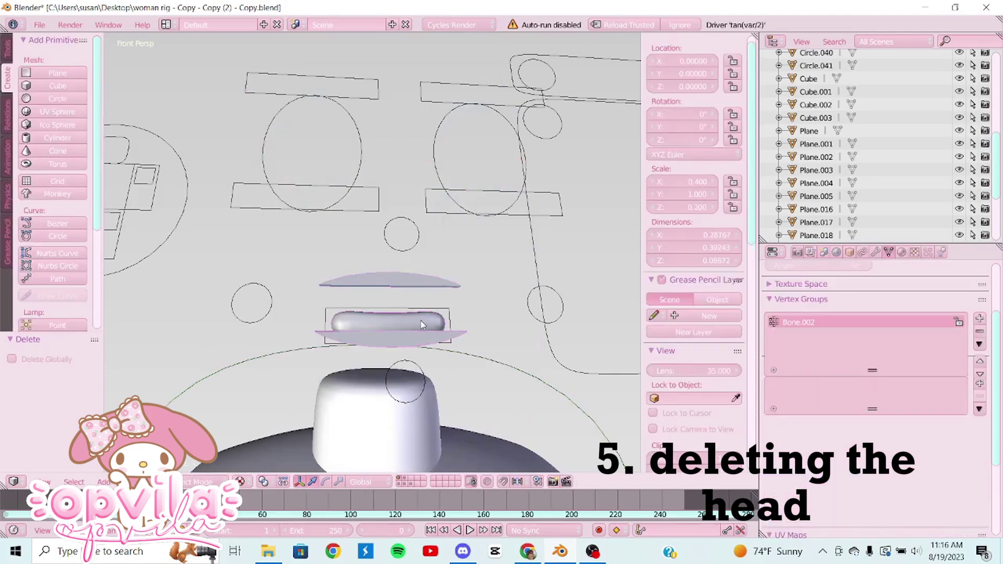
shift+right_click(418, 277)
key(x)
click(419, 276)
Step: Slim the whole rig by scaling the control circle around its feet to about 0.805 along X
key(shift+f)
key(s)
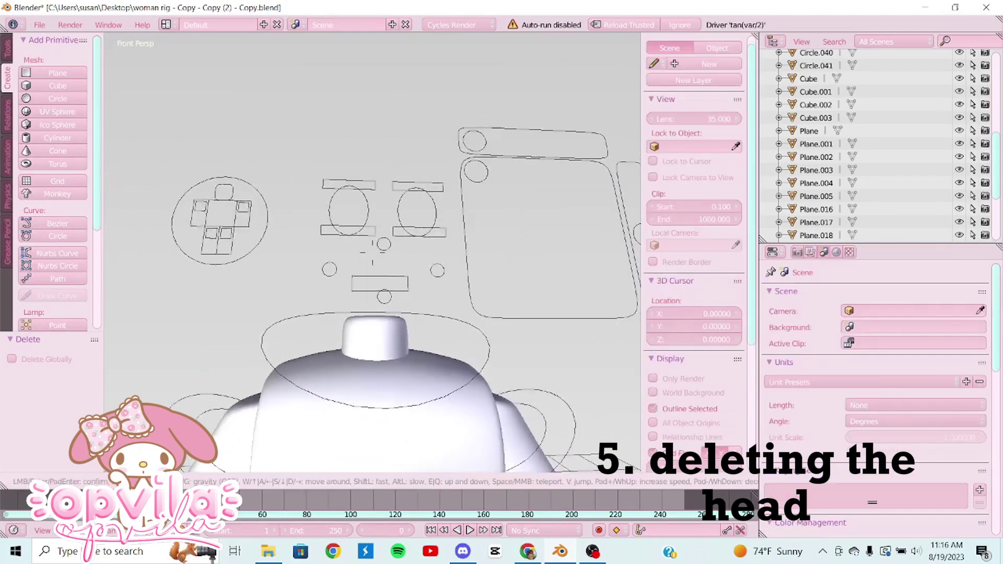
key(w)
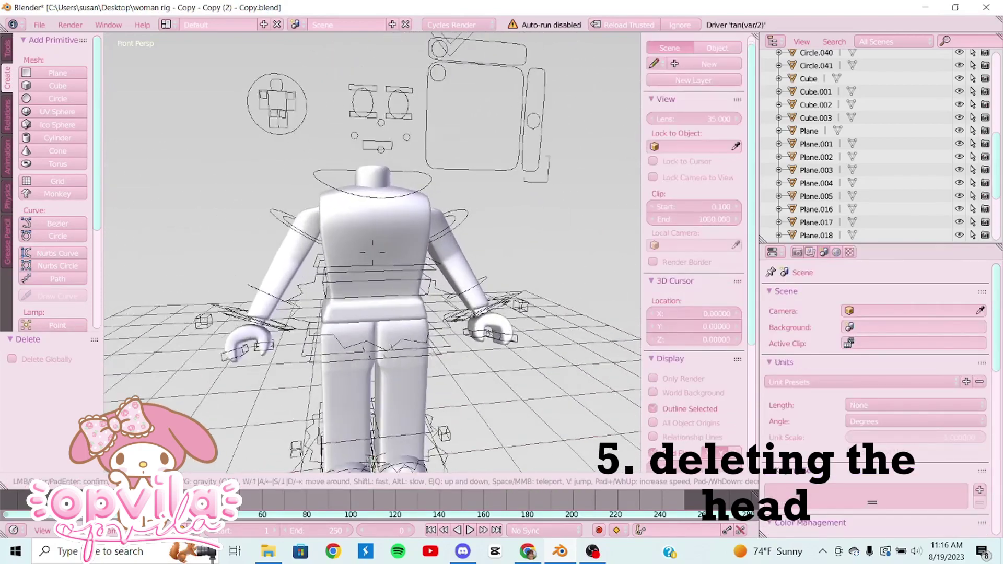
key(s)
click(373, 256)
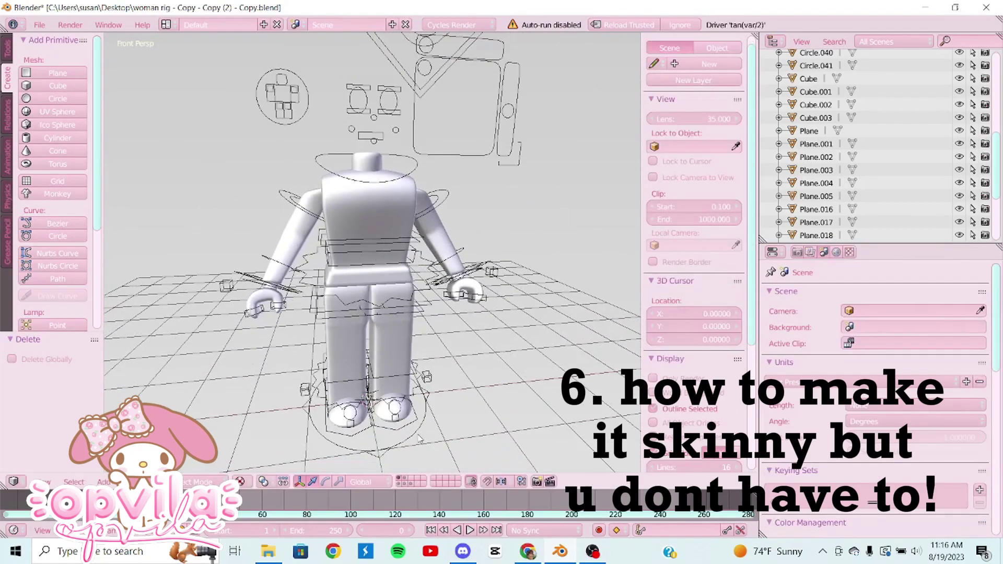
key(shift+f)
key(w)
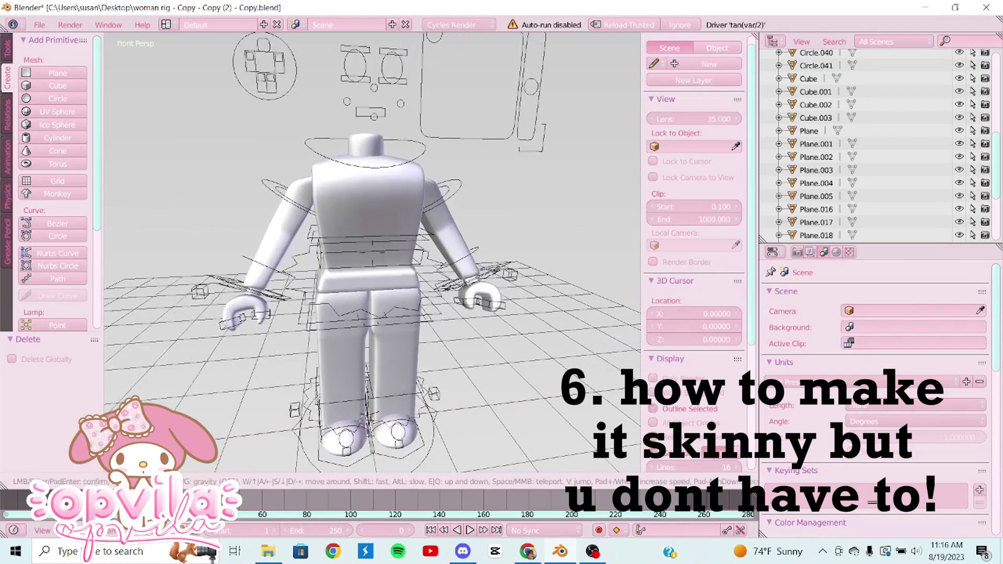
key(s)
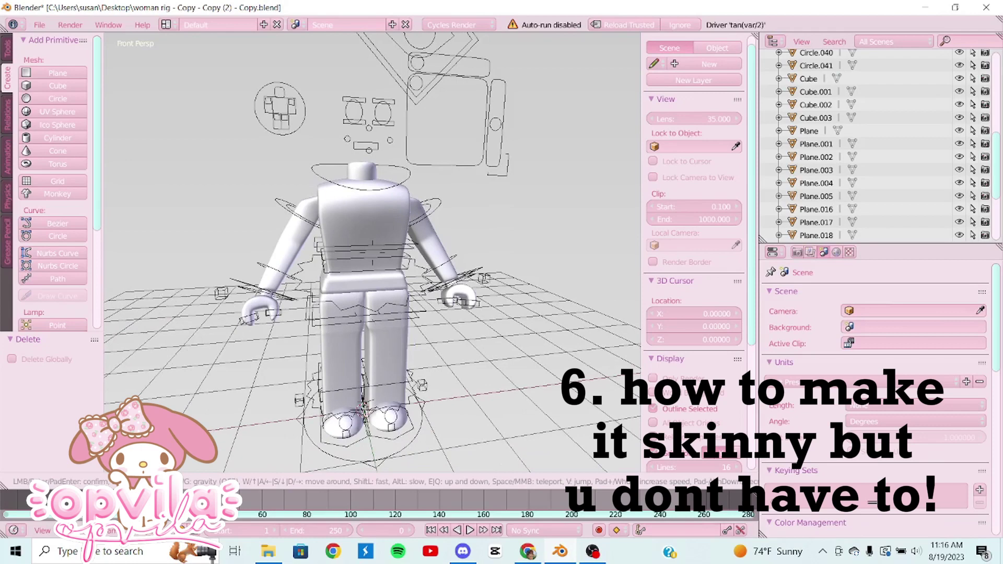
click(432, 429)
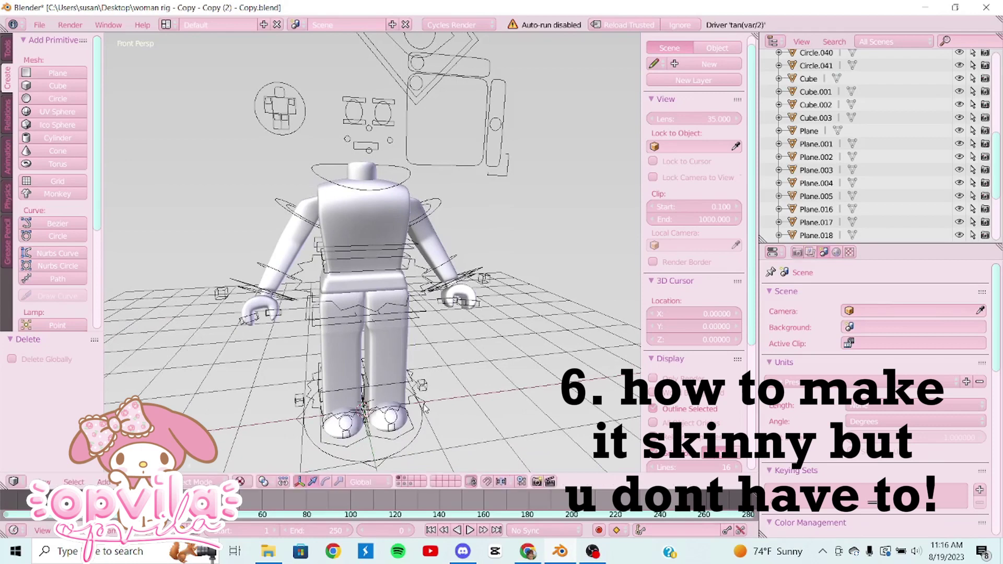
right_click(424, 409)
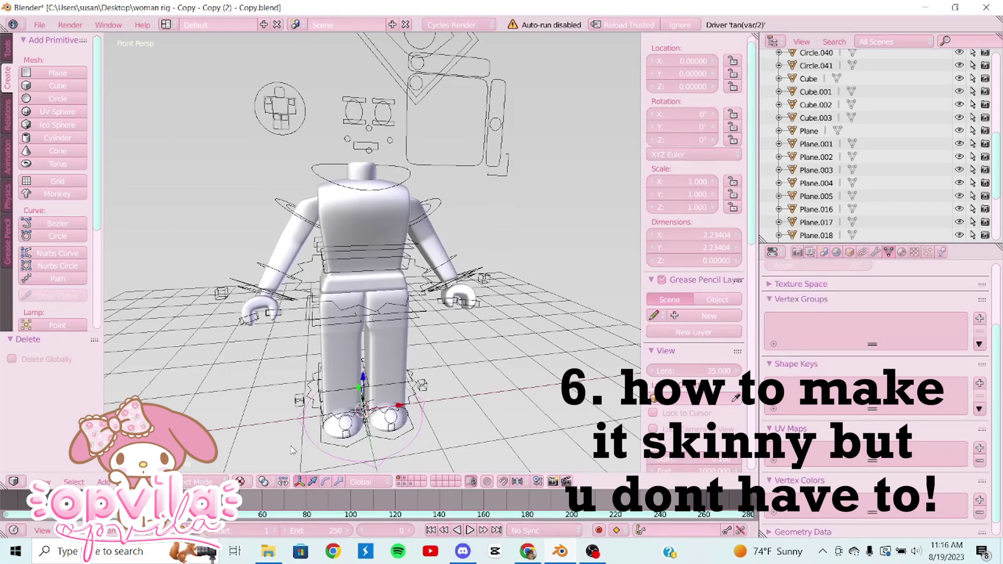
click(339, 485)
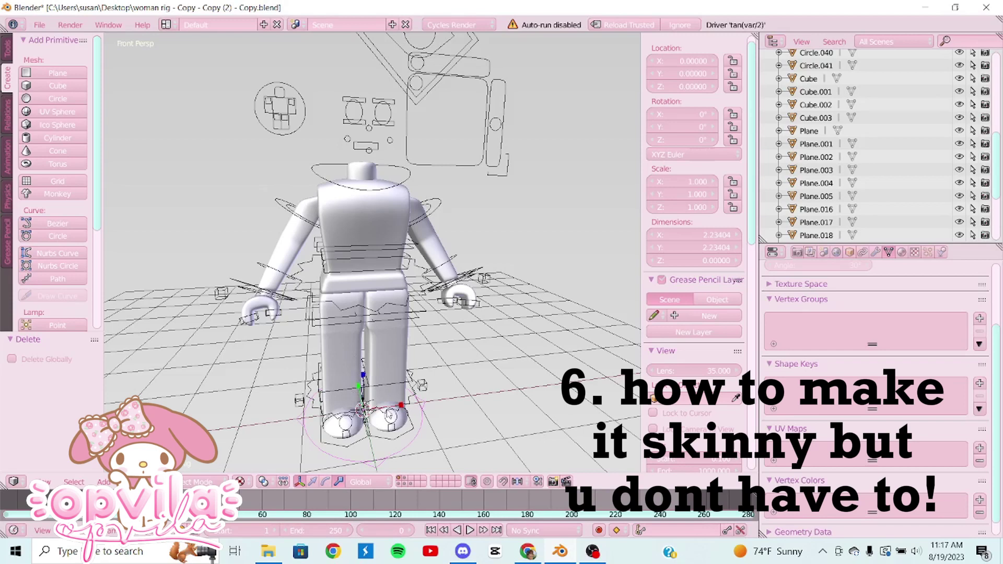
drag(403, 410, 396, 407)
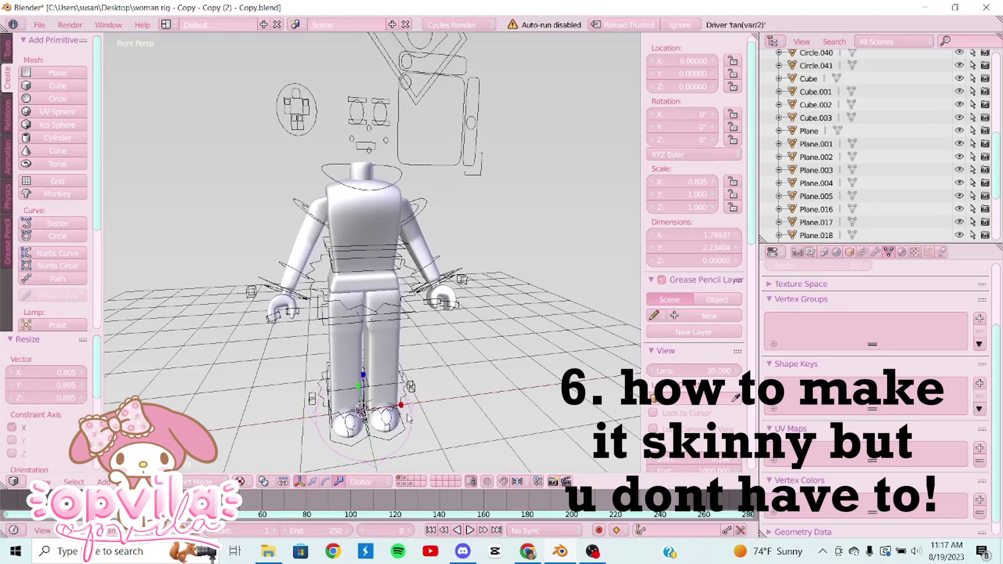
Step: Select the rig's torso, arms, hands and legs together
key(shift+f)
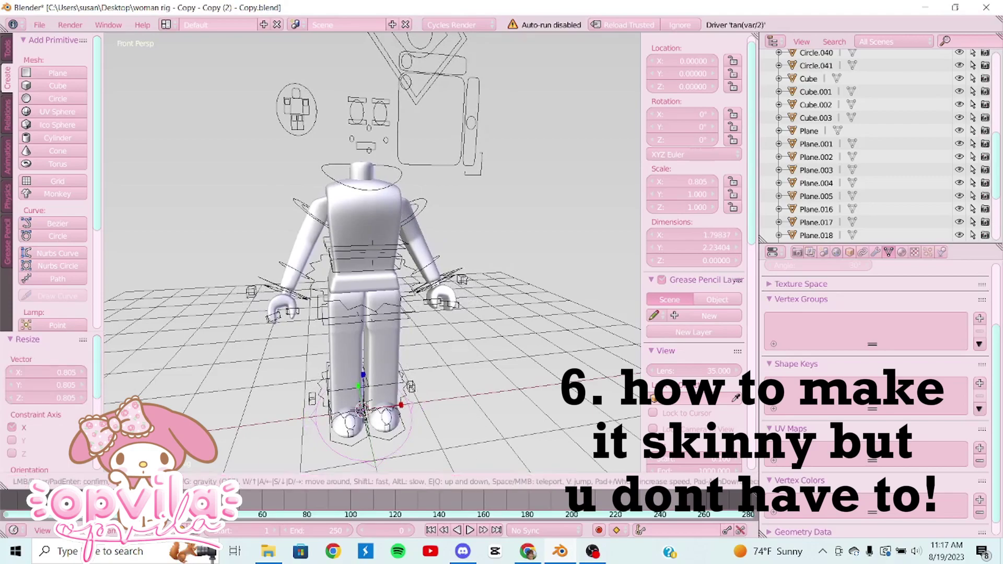
key(w)
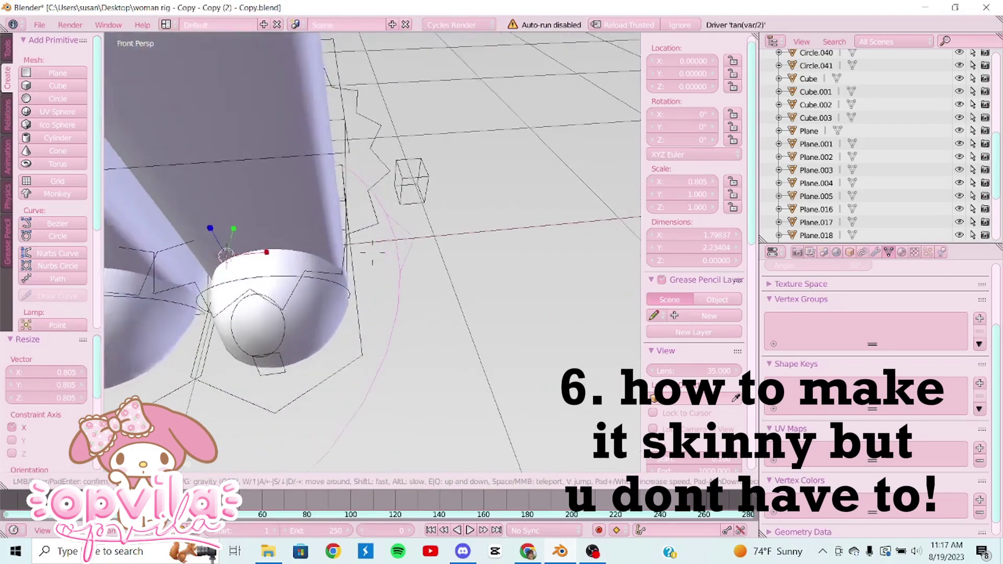
key(s)
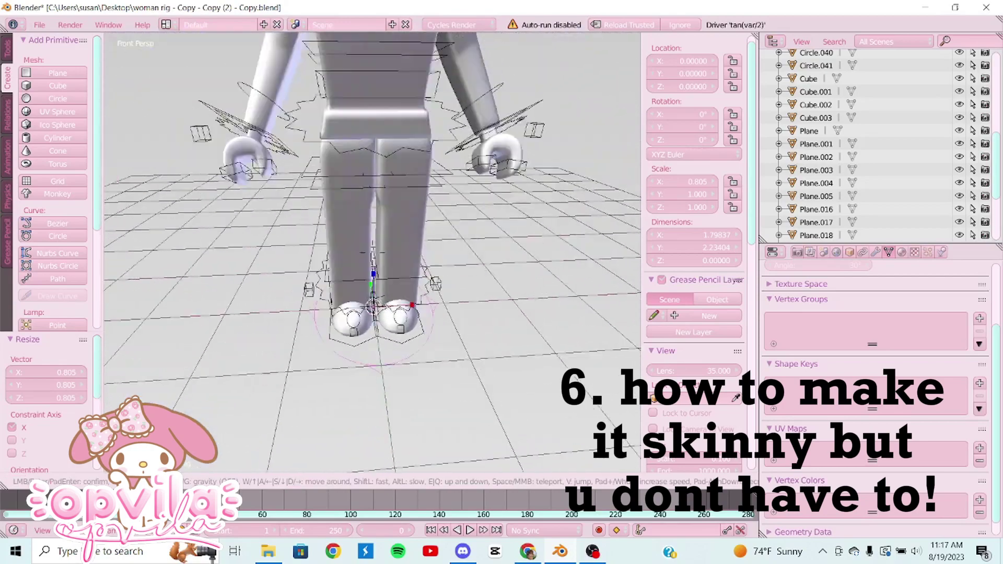
key(w)
key(s)
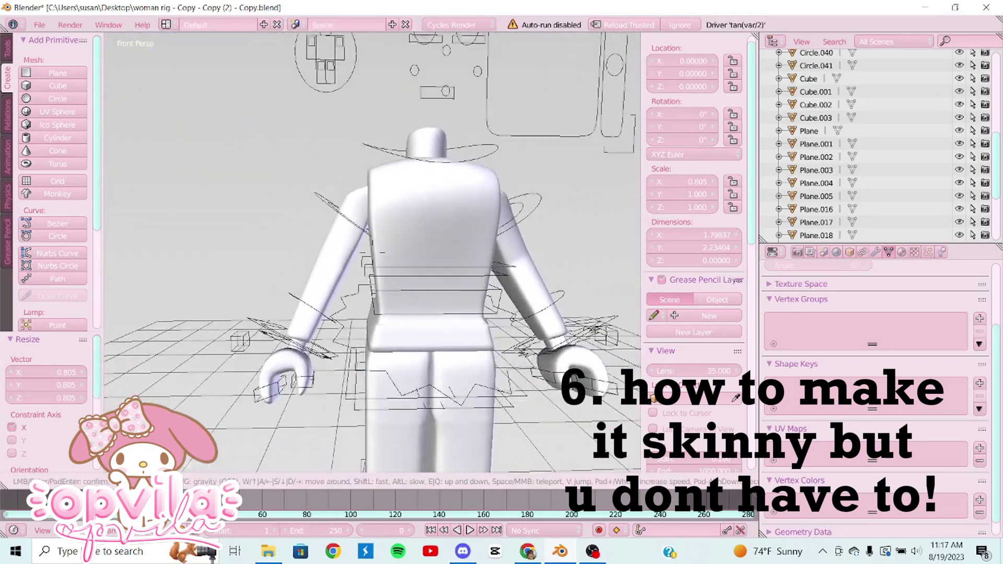
key(w)
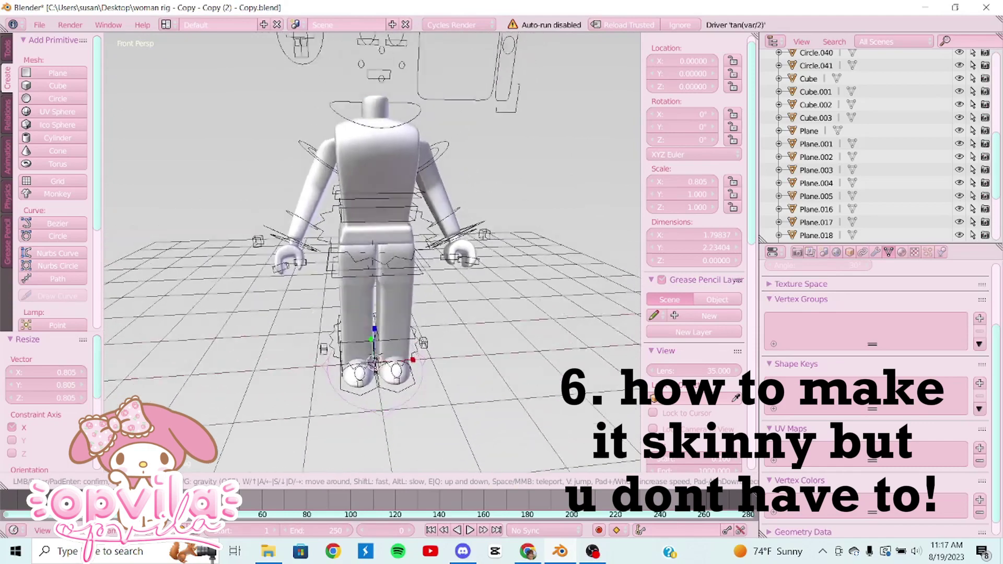
click(372, 256)
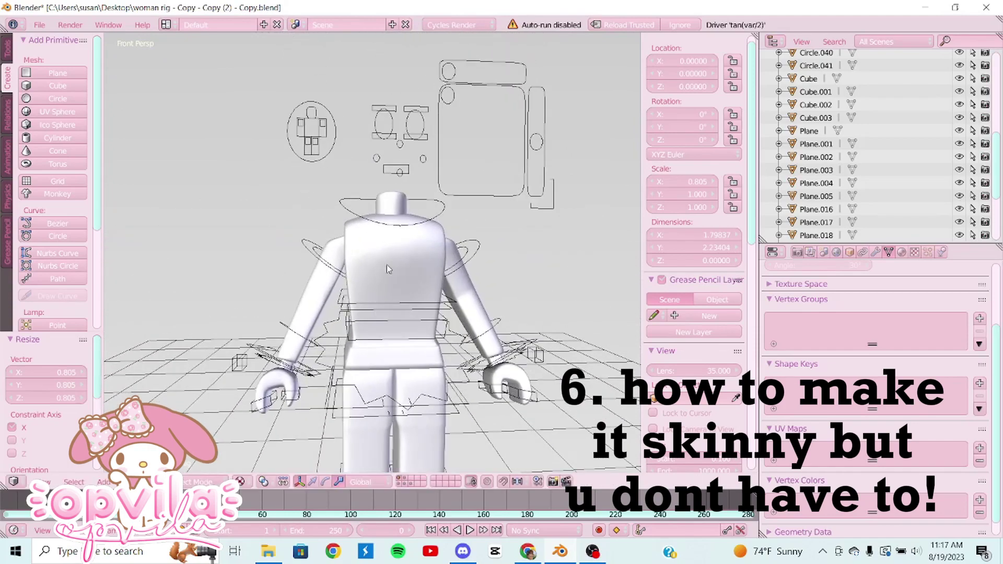
right_click(394, 261)
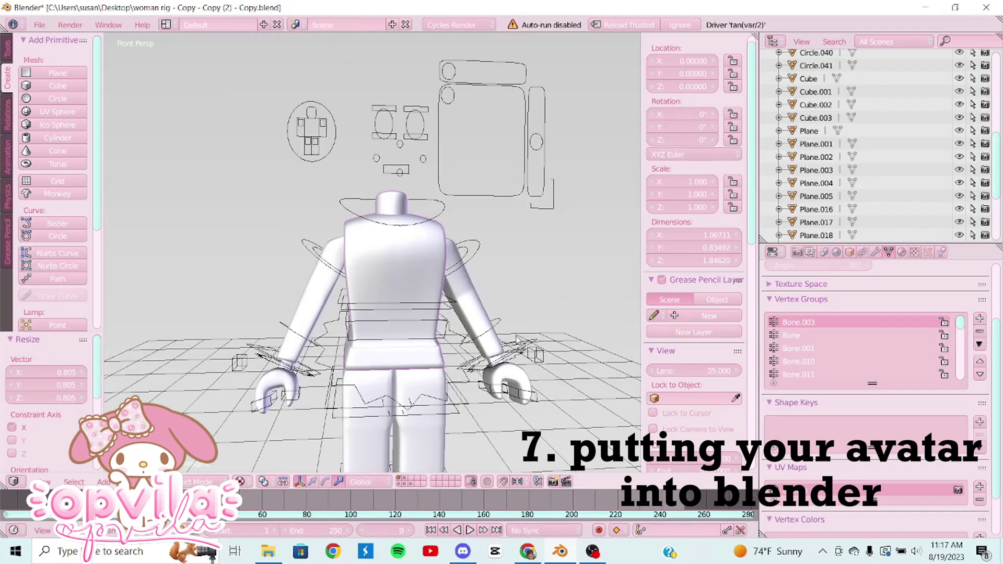
right_click(510, 371)
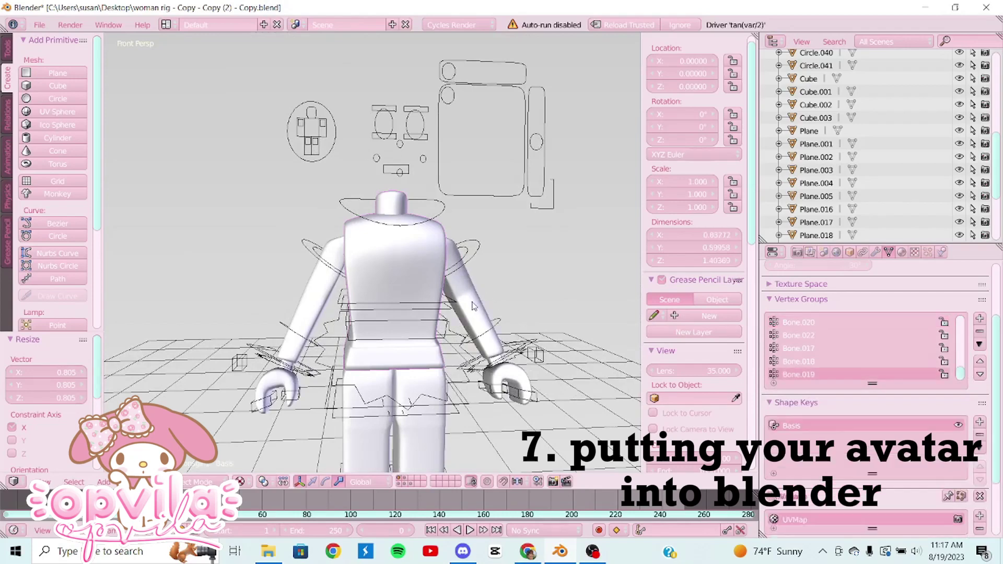
right_click(515, 379)
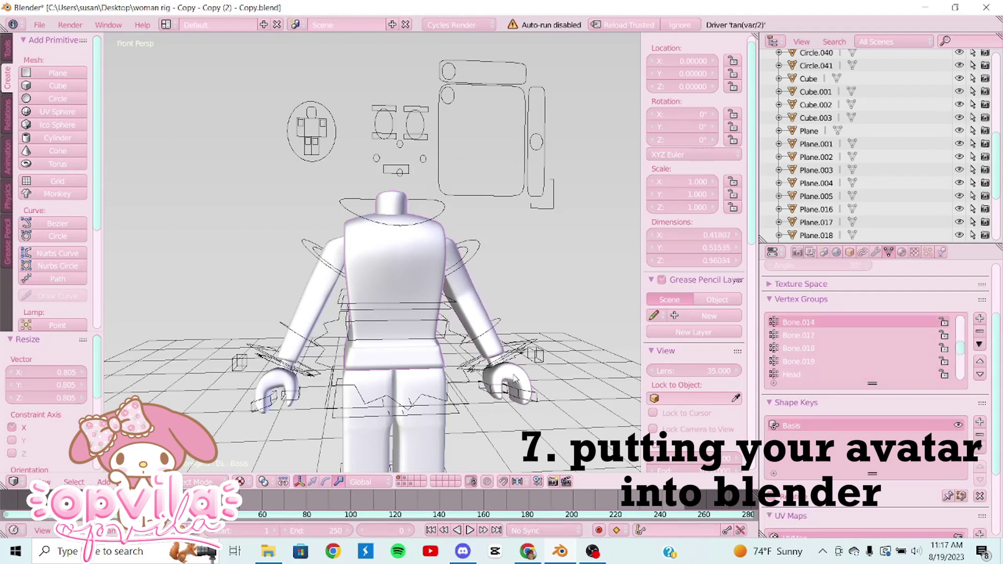
right_click(418, 434)
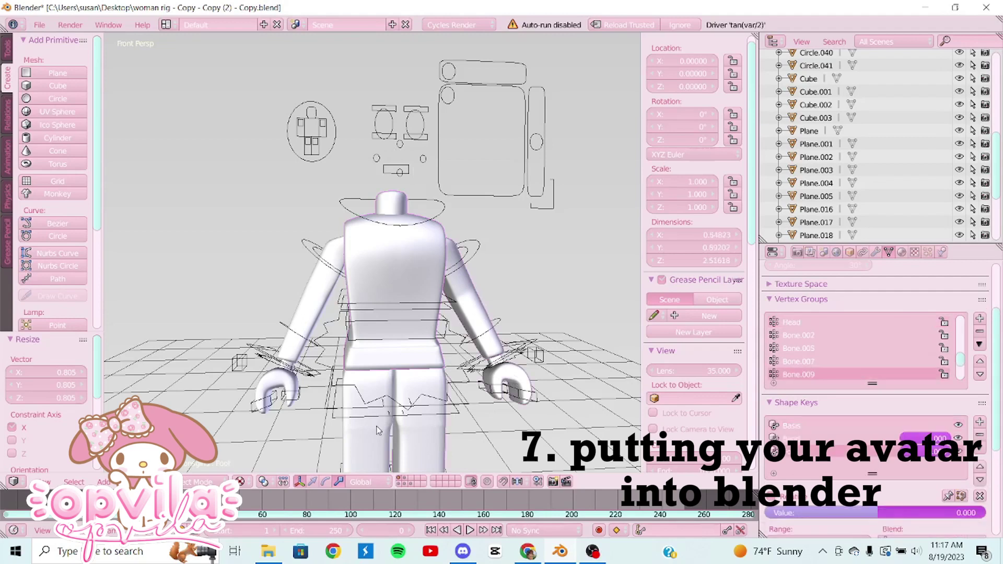
right_click(306, 301)
right_click(271, 381)
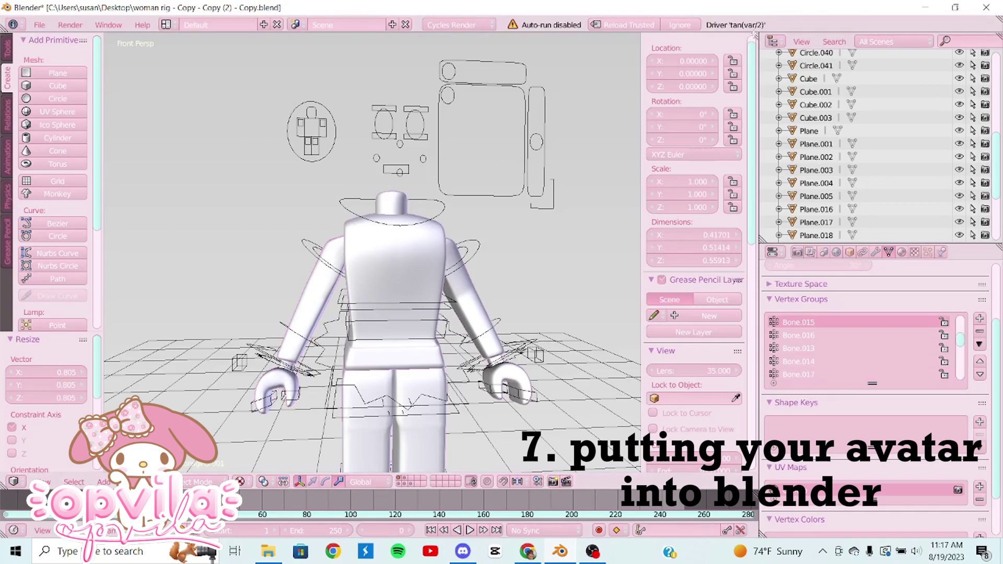
Step: Split the 3D view horizontally and turn the upper area into a Node Editor
drag(755, 36, 746, 210)
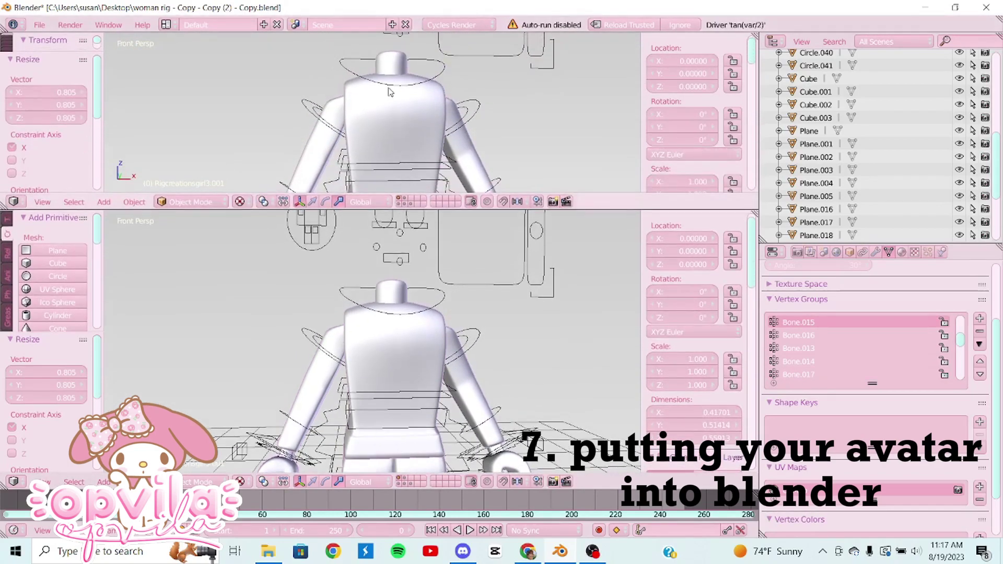
click(14, 203)
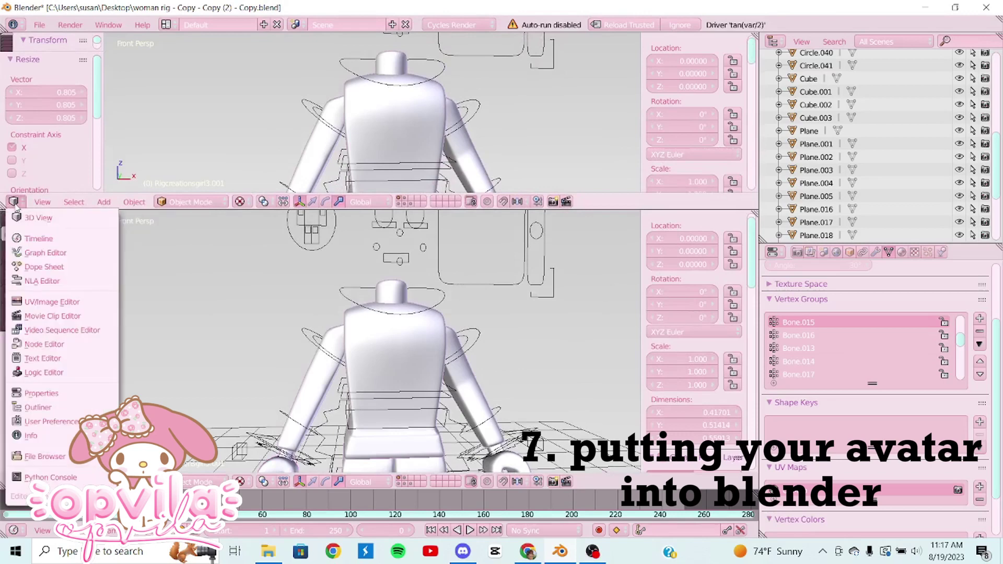
click(52, 346)
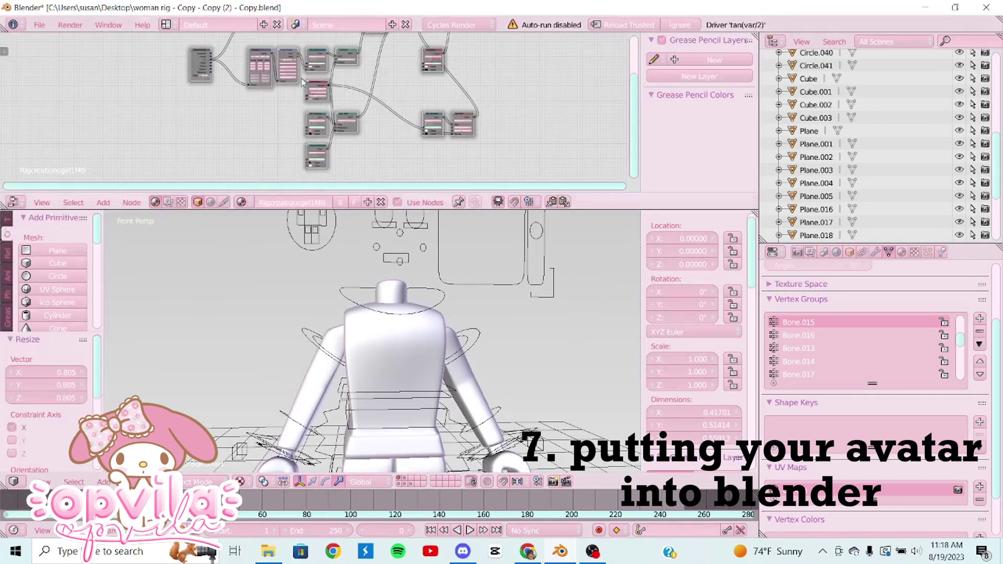
Step: Load Handle4_diff.png from the Desktop's avatar1 folder into the diffuse Image Texture node of the body material
scroll(275, 126, up, 15)
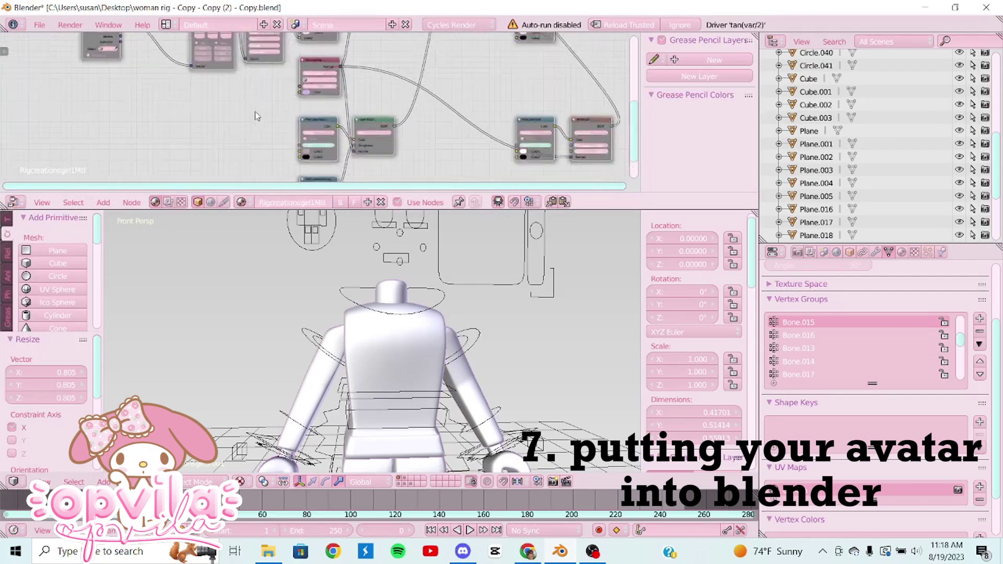
drag(221, 52, 362, 50)
scroll(400, 125, up, 1)
scroll(400, 125, up, 1)
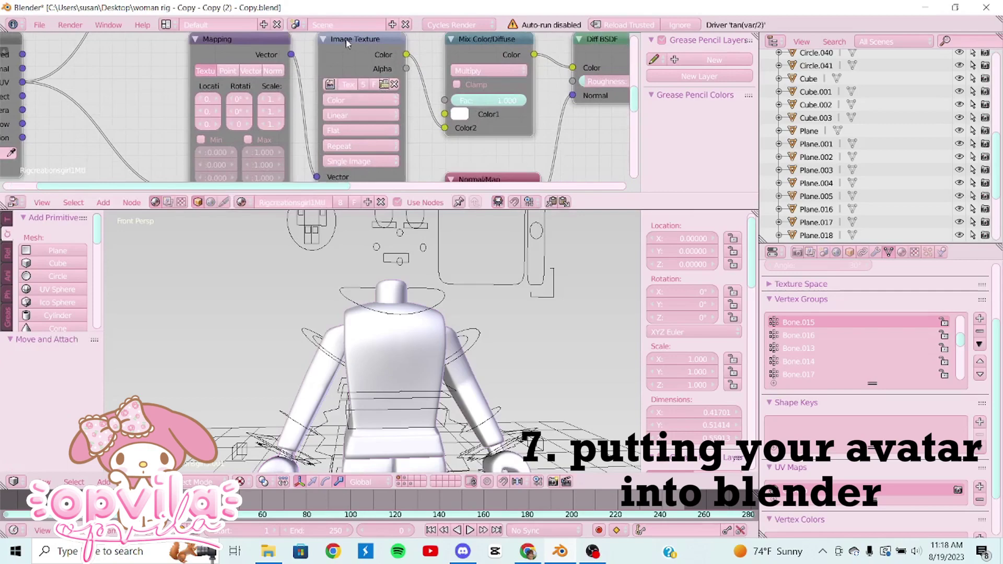
scroll(385, 86, down, 5)
scroll(384, 81, up, 6)
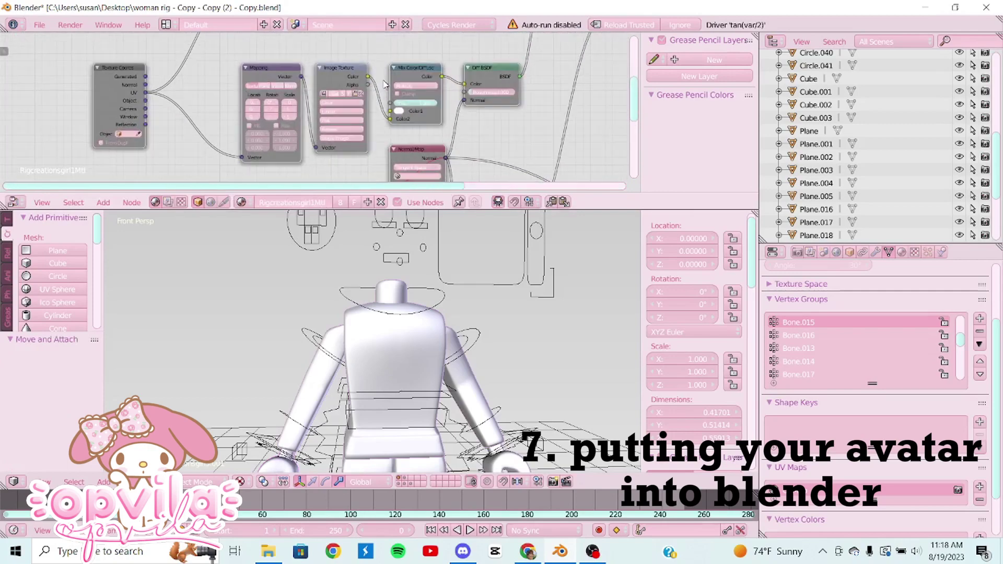
scroll(383, 80, down, 12)
scroll(382, 79, up, 5)
scroll(383, 83, down, 2)
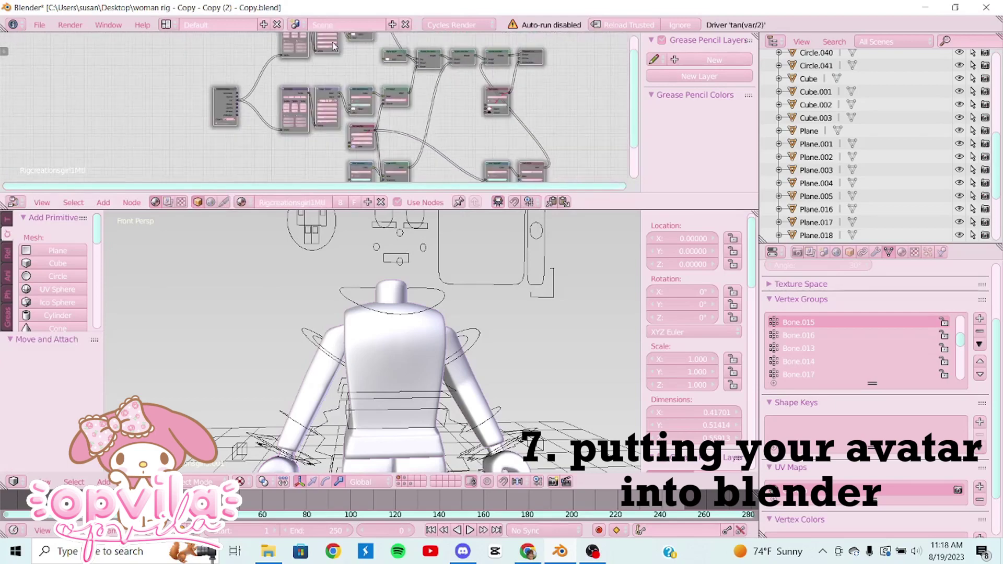
scroll(334, 46, up, 7)
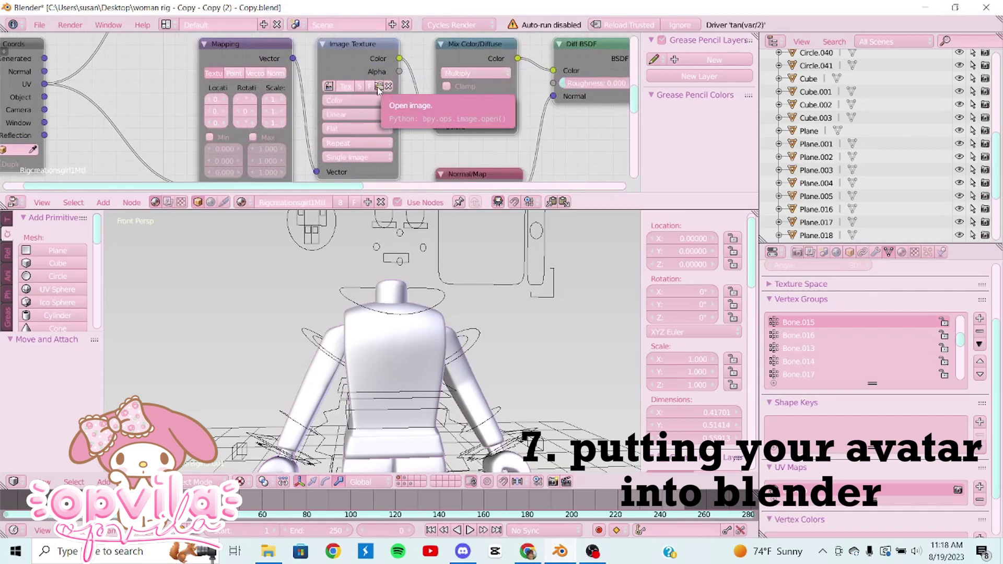
click(379, 86)
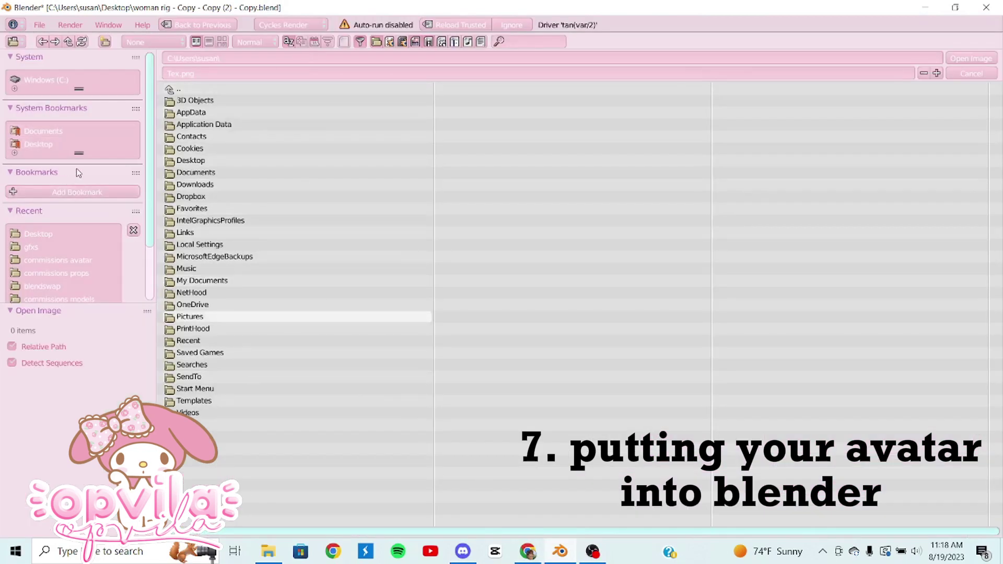
click(53, 145)
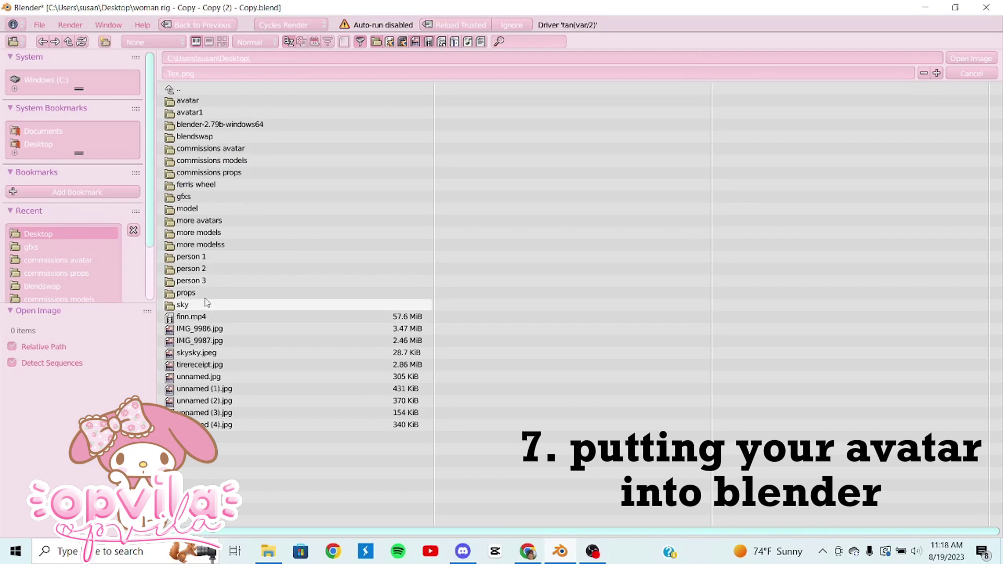
click(200, 112)
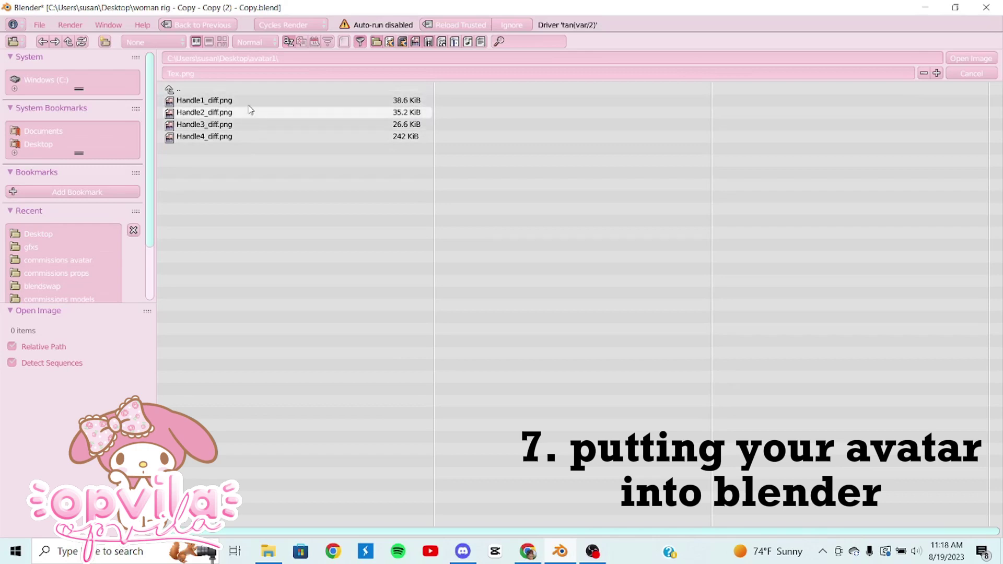
double_click(251, 140)
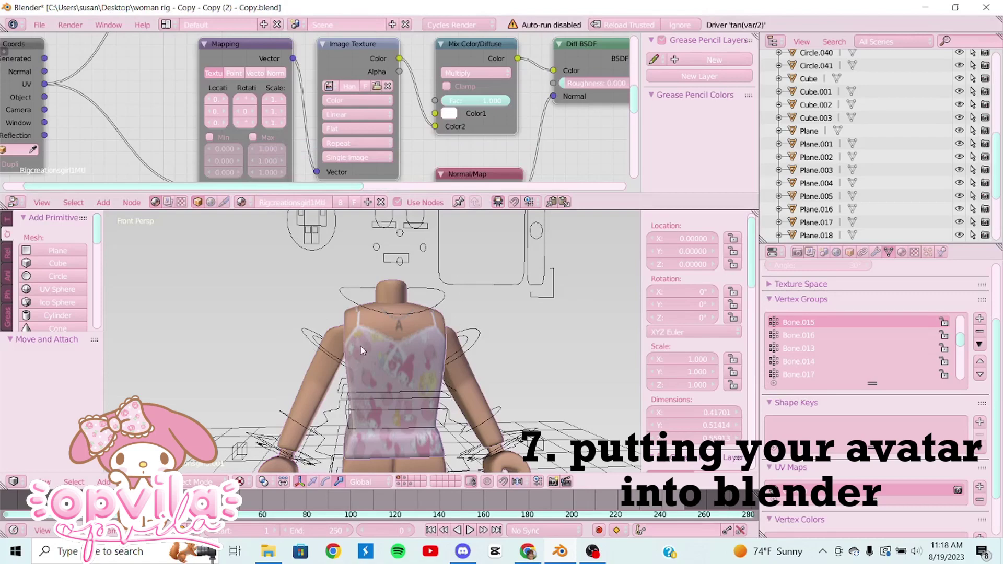
Step: Merge the Node Editor area back into the 3D view and bring the whole textured rig into view
mouse_move(361, 350)
middle_down()
mouse_move(371, 376)
mouse_move(371, 329)
mouse_move(374, 345)
middle_up()
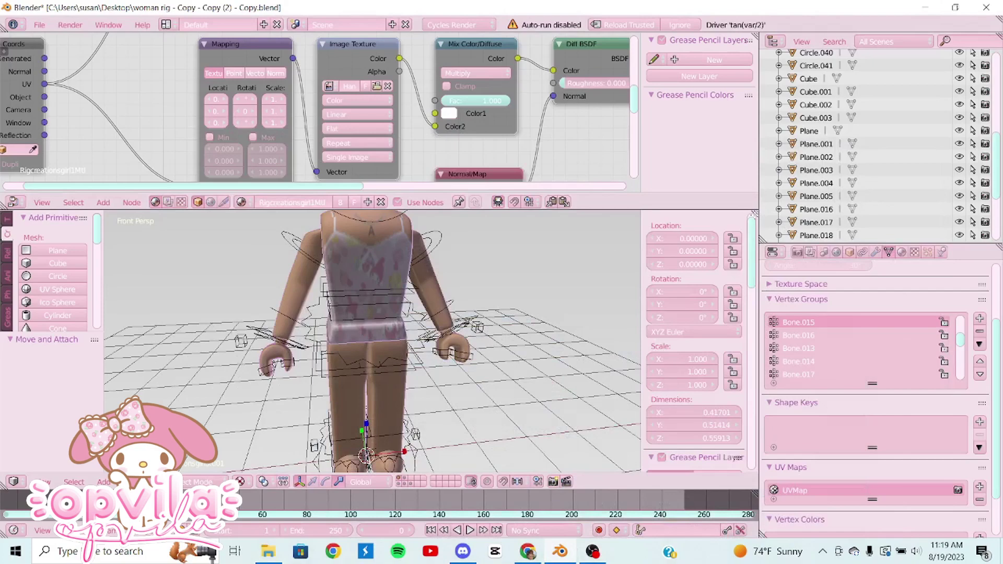
drag(752, 212, 690, 99)
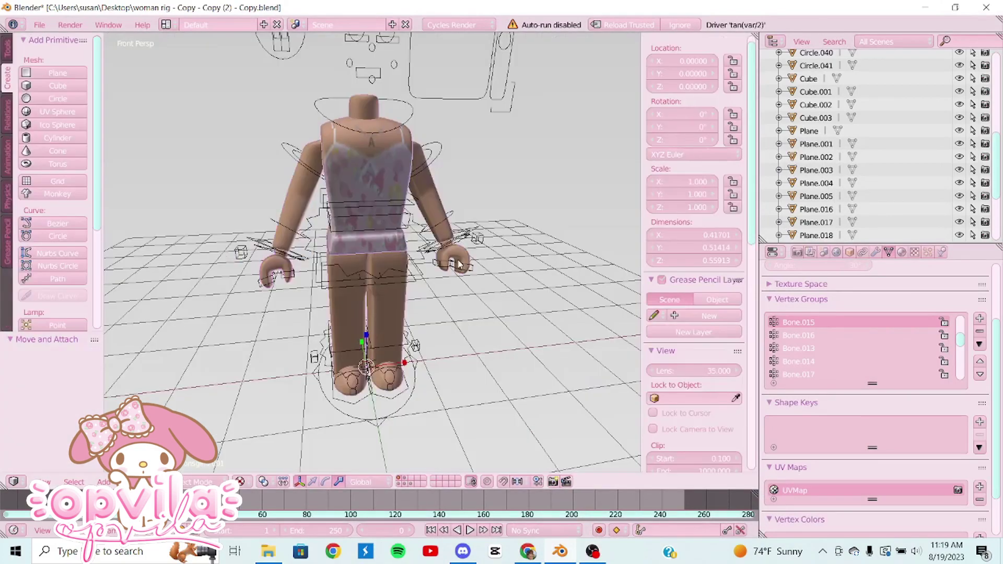
key(shift+f)
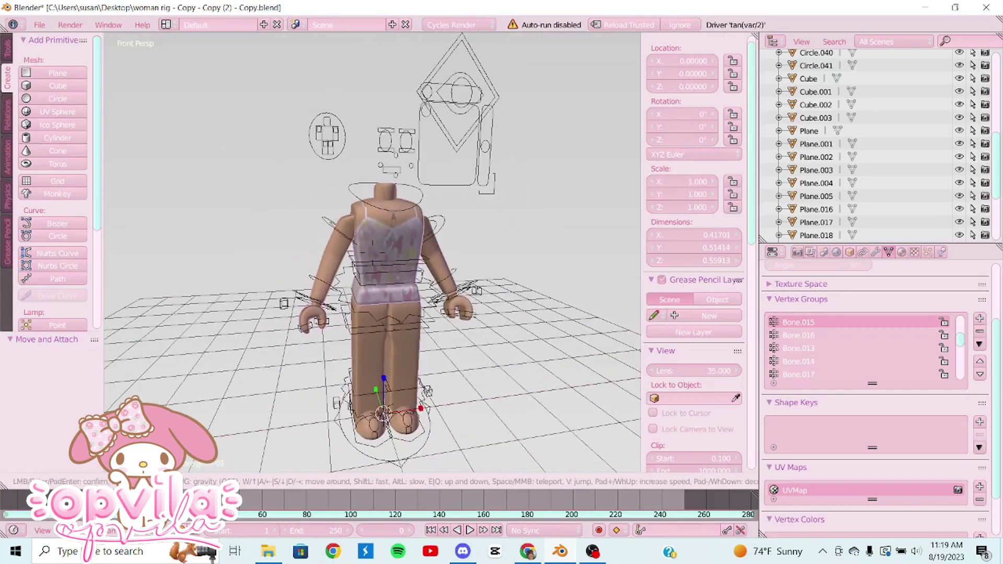
click(372, 253)
Step: Import the avatar model SKYV1LA.obj from the Desktop's avatar1 folder as a Wavefront OBJ
click(44, 26)
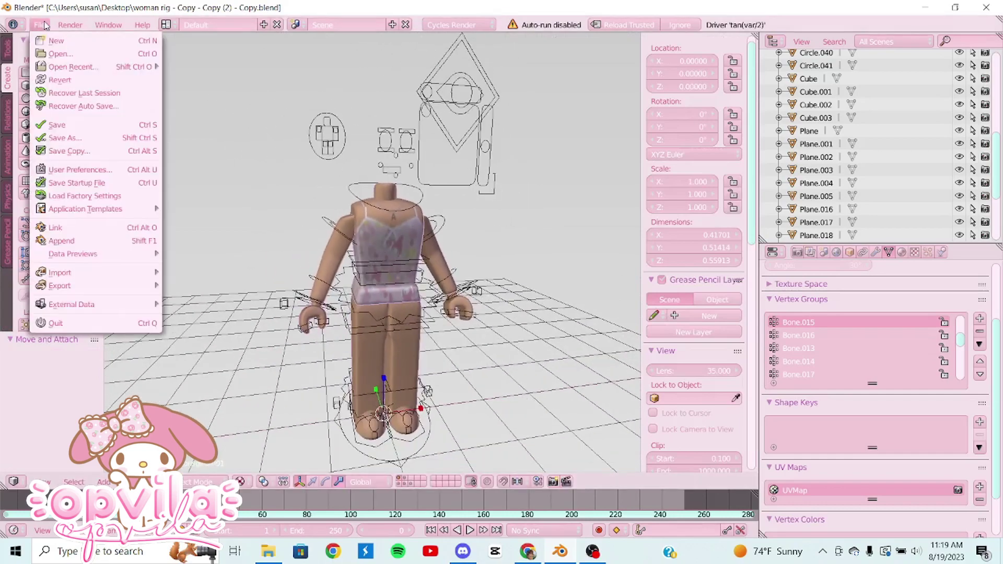
mouse_move(77, 272)
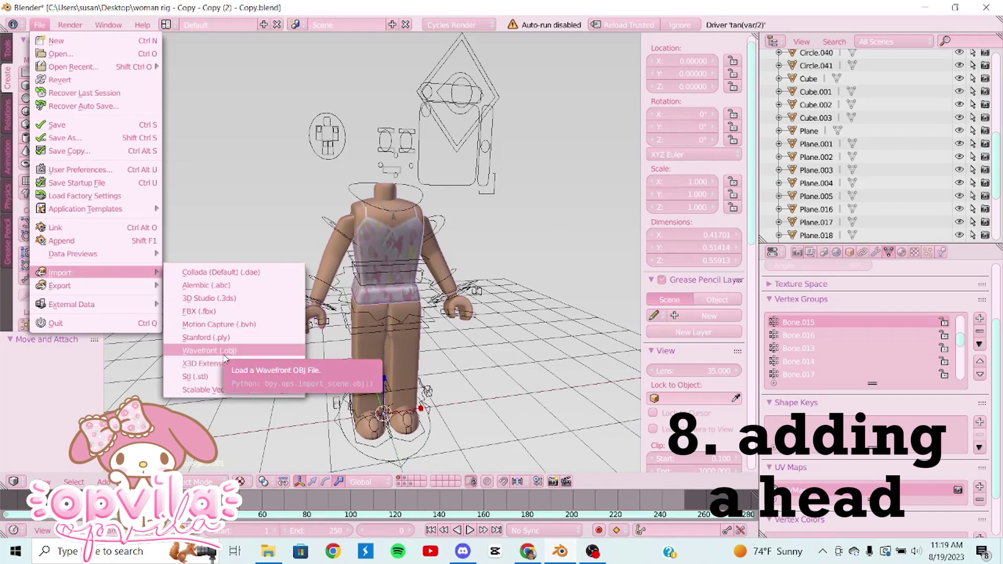
click(209, 351)
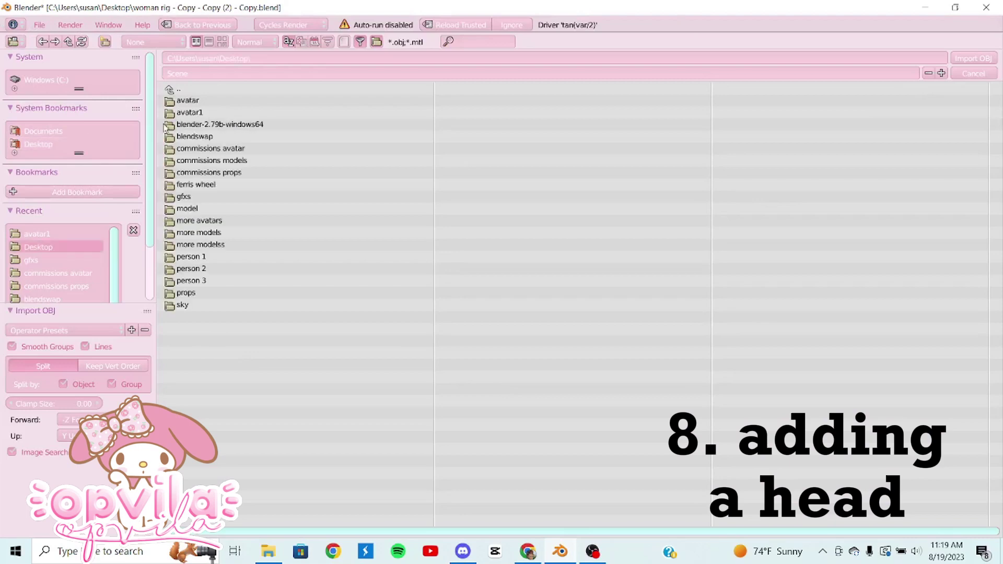
click(244, 113)
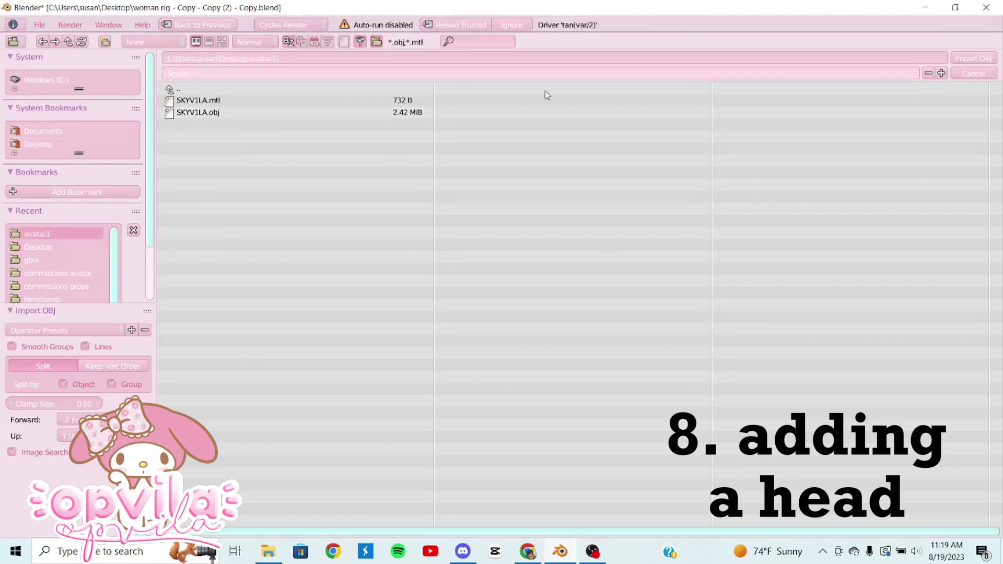
click(38, 144)
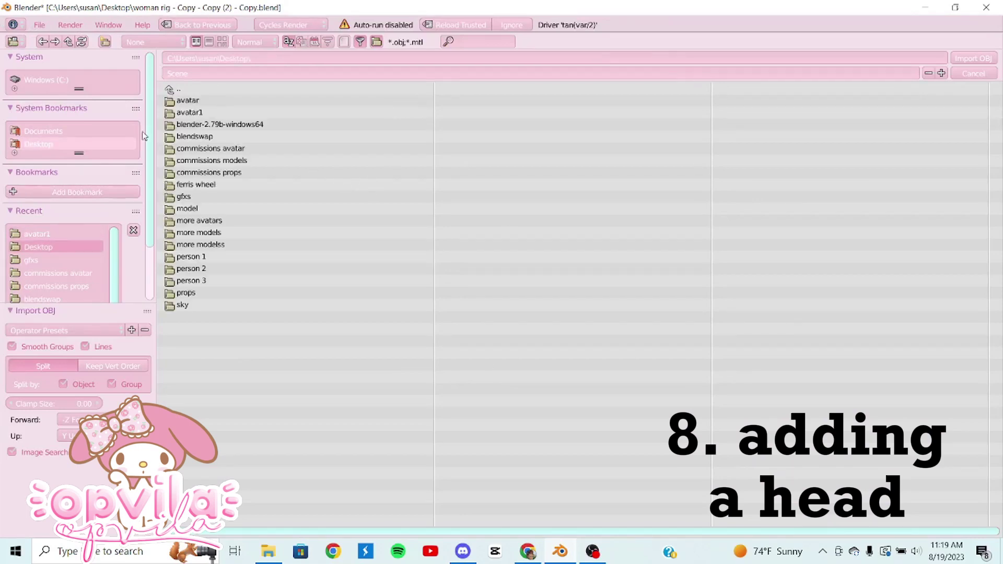
click(212, 116)
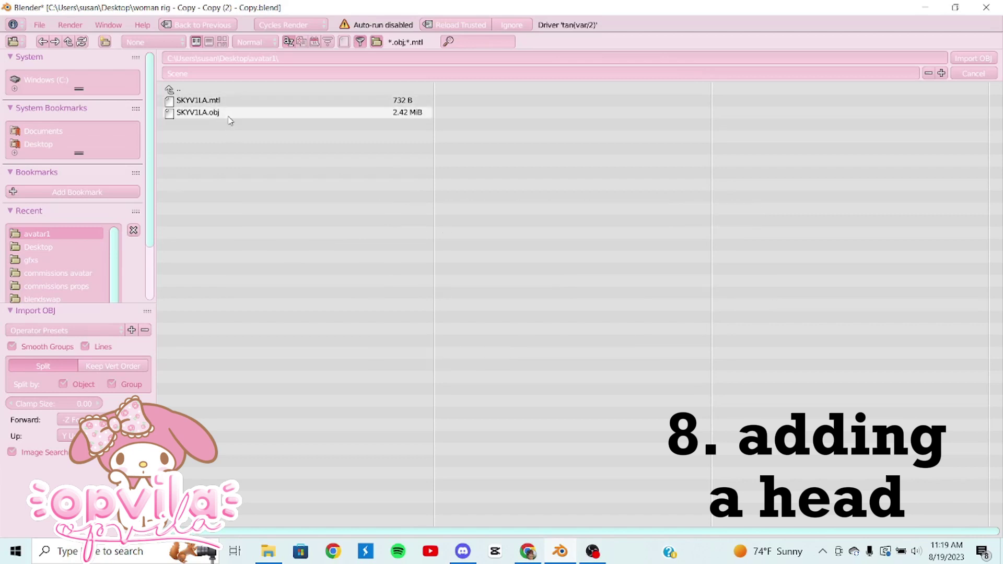
click(222, 114)
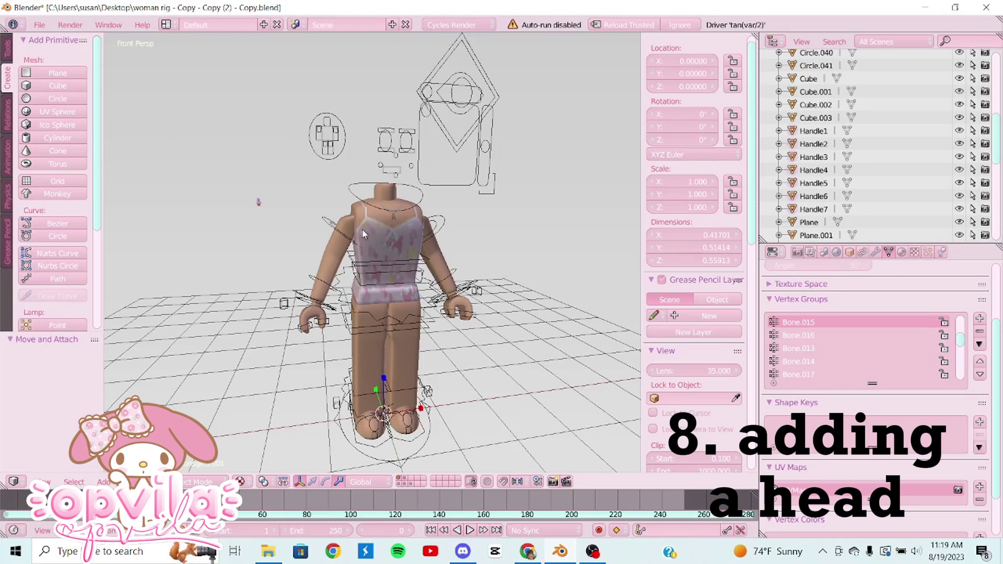
Step: Select all parts of the distant imported avatar together and set their origins to geometry
key(shift+f)
key(w)
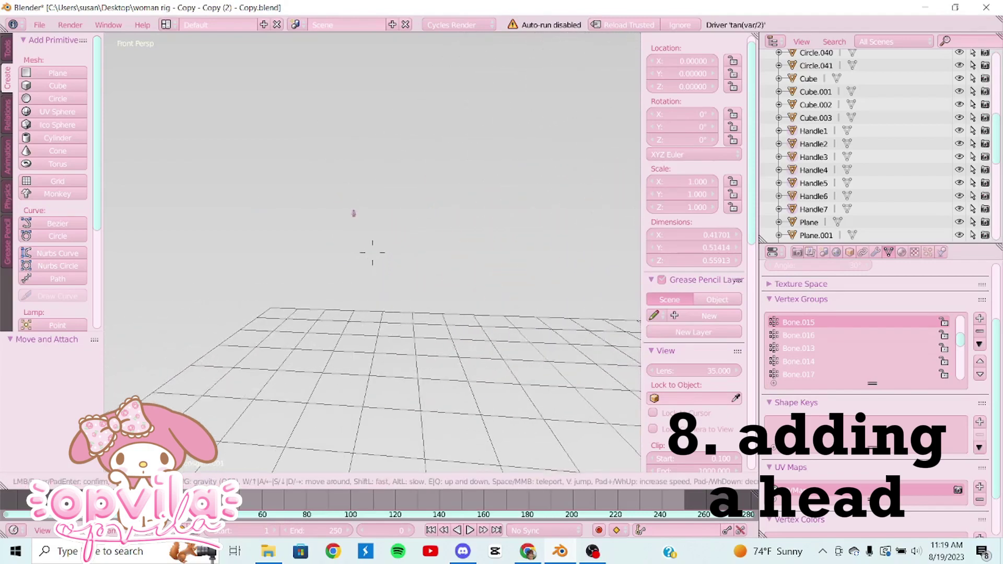
click(372, 252)
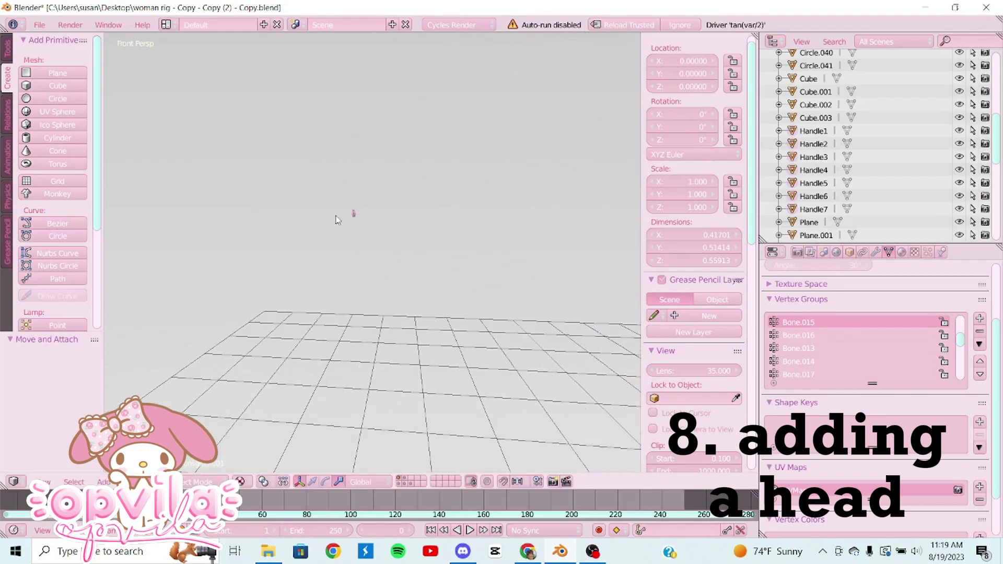
right_click(354, 213)
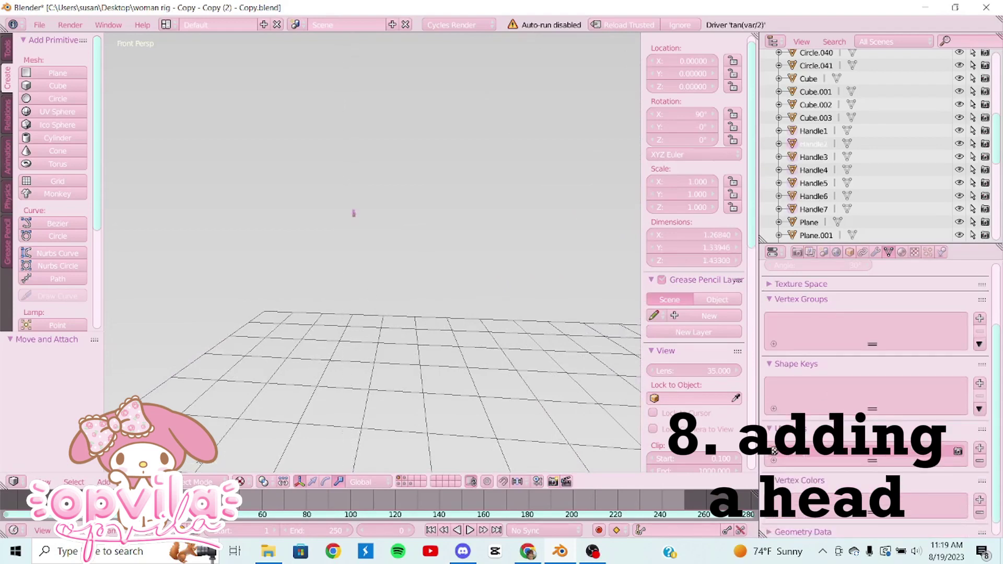
key(shift+f)
key(s)
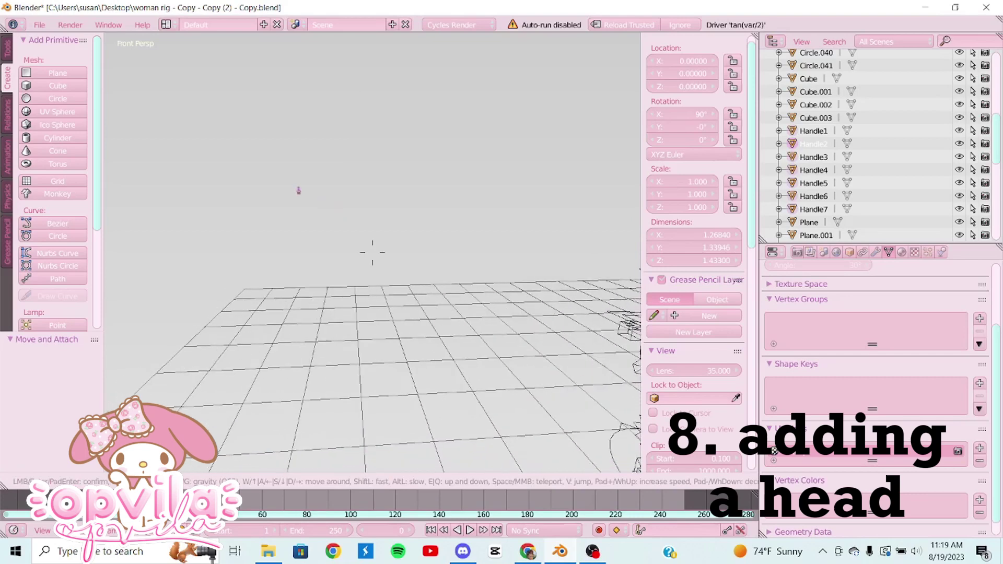
click(373, 253)
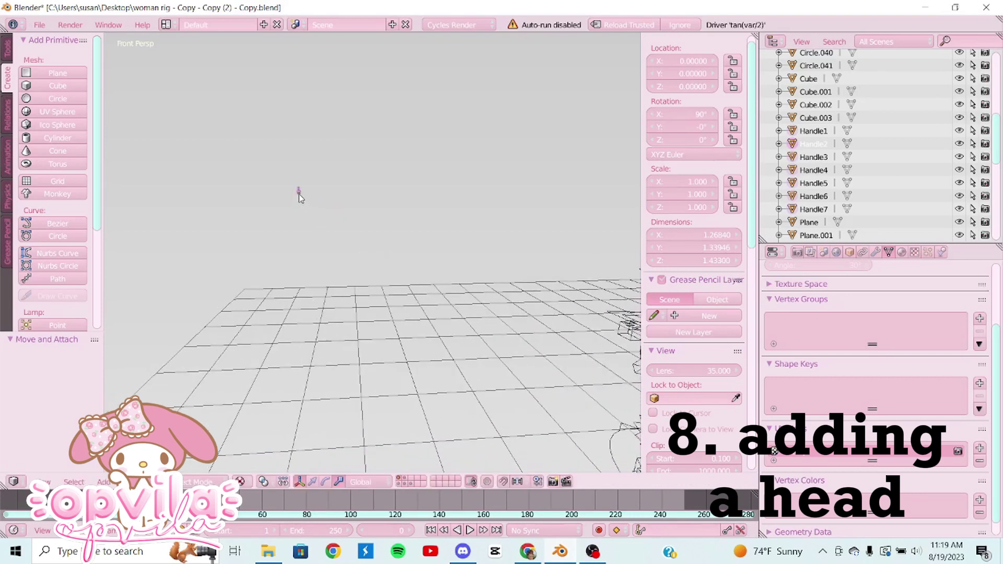
right_click(299, 194)
key(b)
click(131, 481)
mouse_move(175, 421)
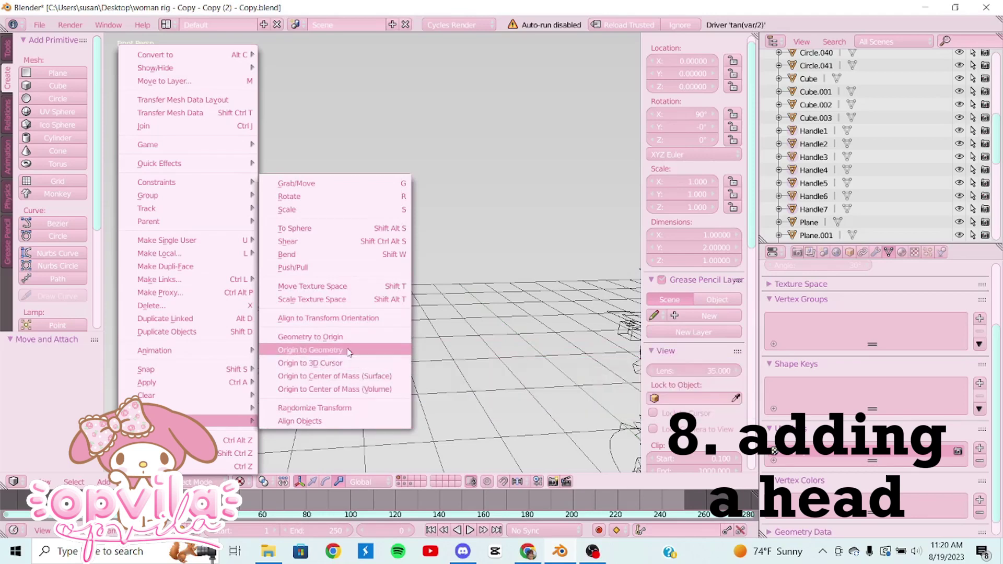
click(311, 350)
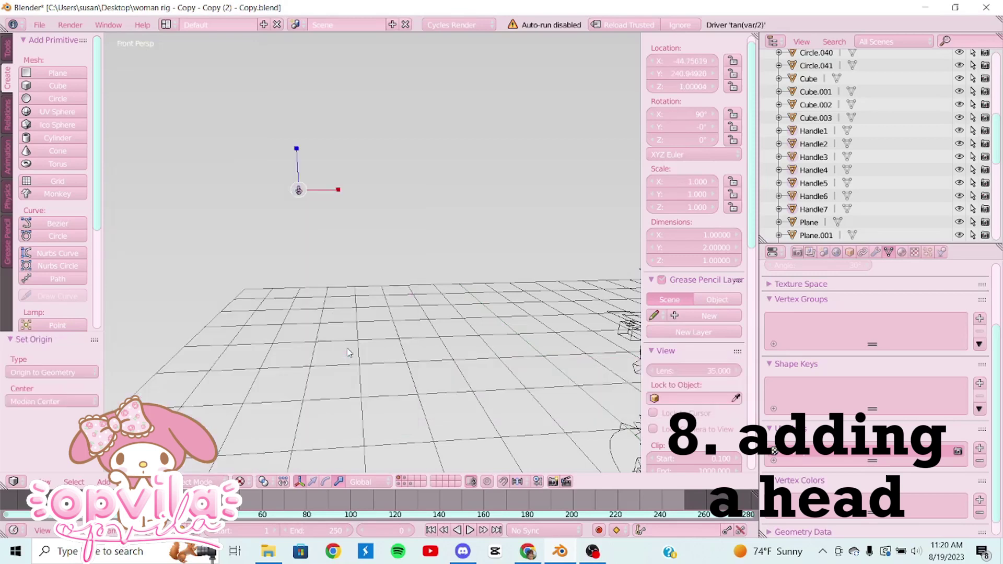
Step: Move the whole imported avatar along X and Y until it stands close beside the rig
click(312, 481)
drag(337, 194, 389, 188)
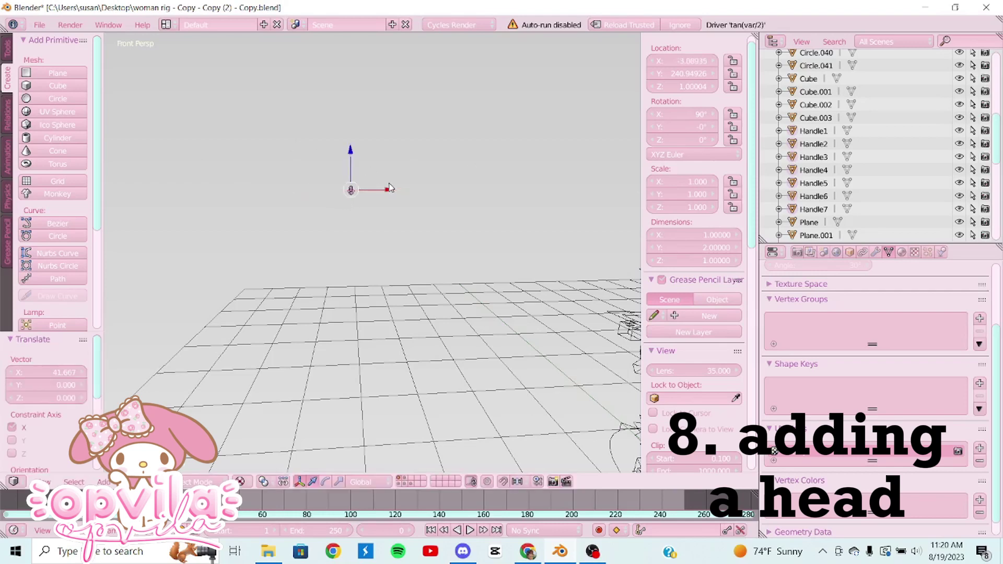
key(shift+f)
key(s)
click(191, 202)
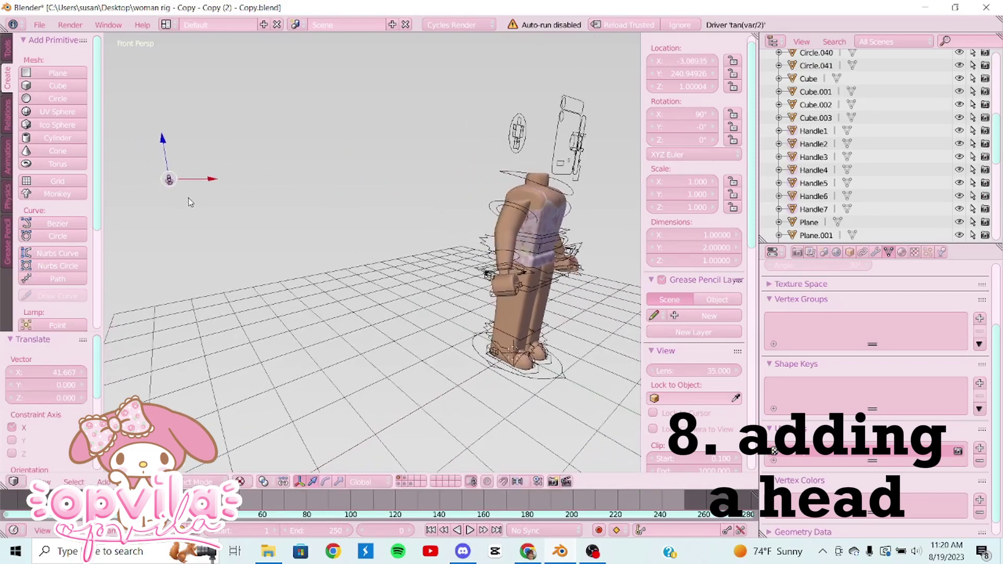
drag(213, 187, 224, 187)
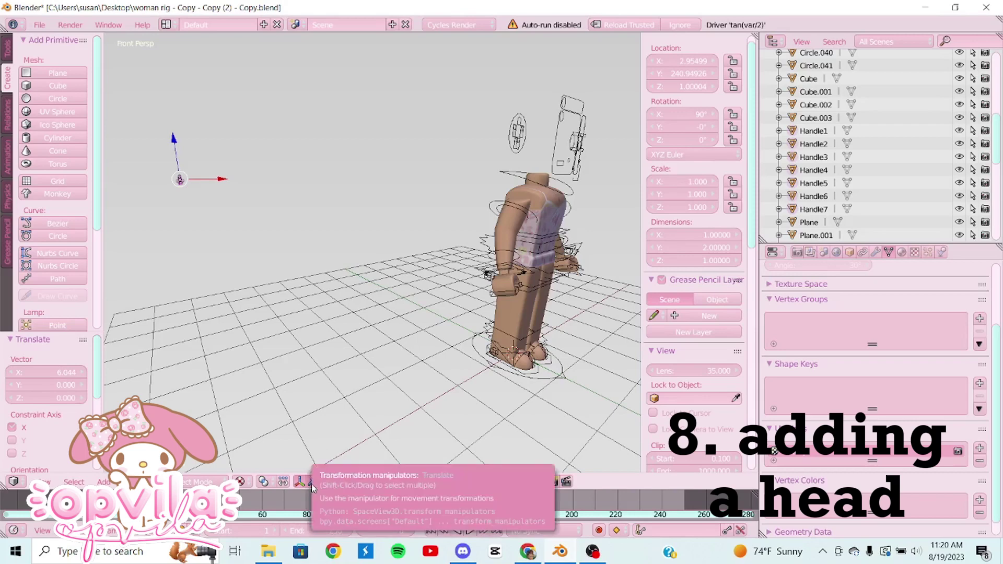
drag(219, 181, 321, 225)
drag(288, 187, 294, 218)
Step: Delete the imported avatar's torso, arms, hands and legs, keeping the head, hair and accessories
key(shift+f)
key(w)
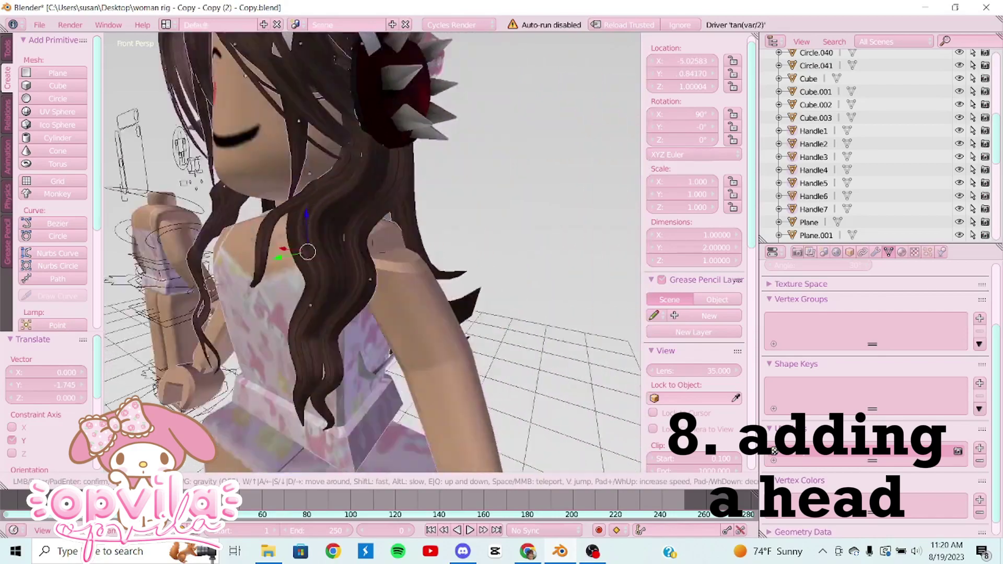
key(s)
key(w)
click(372, 253)
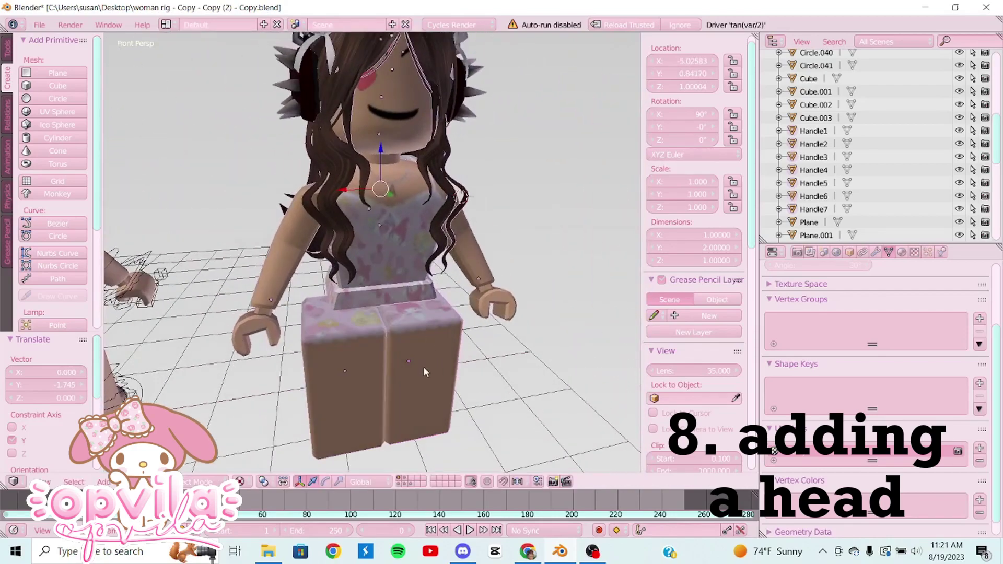
right_click(423, 367)
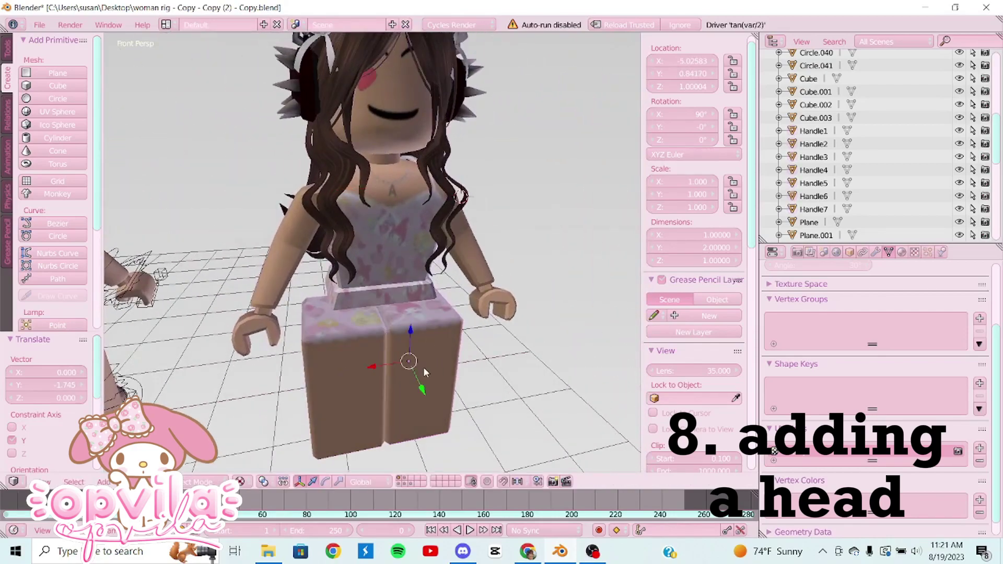
shift+right_click(335, 370)
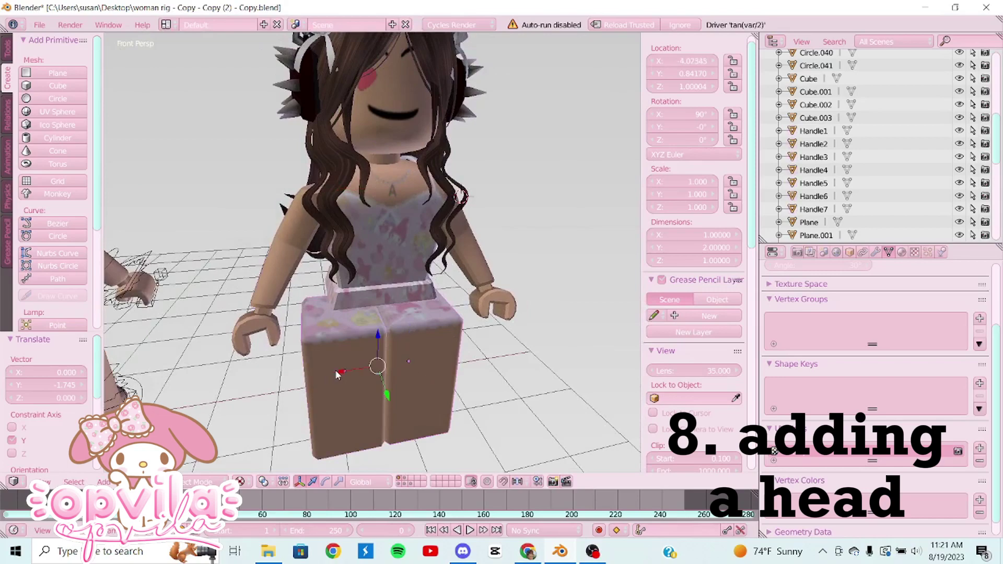
shift+right_click(390, 268)
shift+right_click(484, 283)
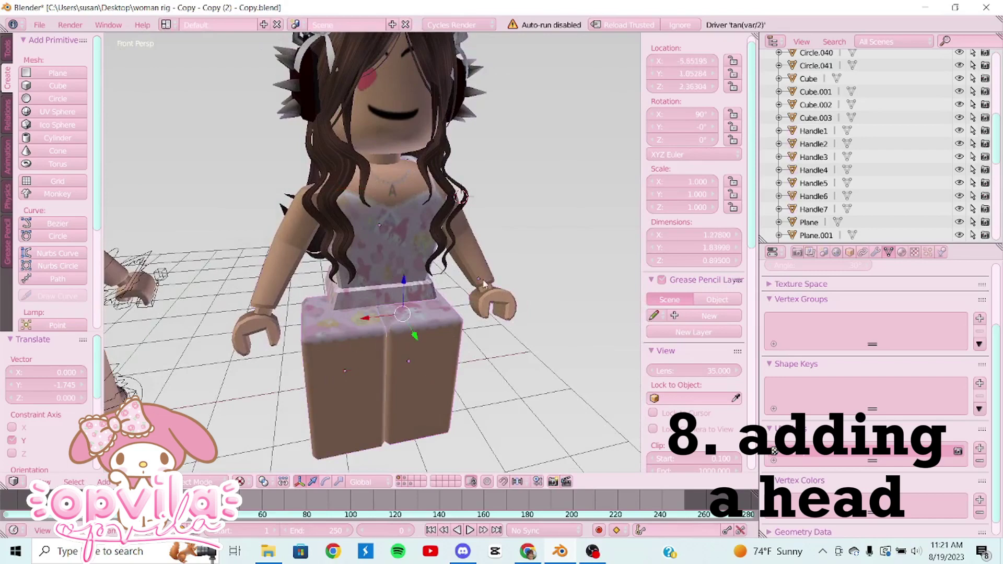
key(x)
click(282, 286)
key(shift+f)
key(s)
key(w)
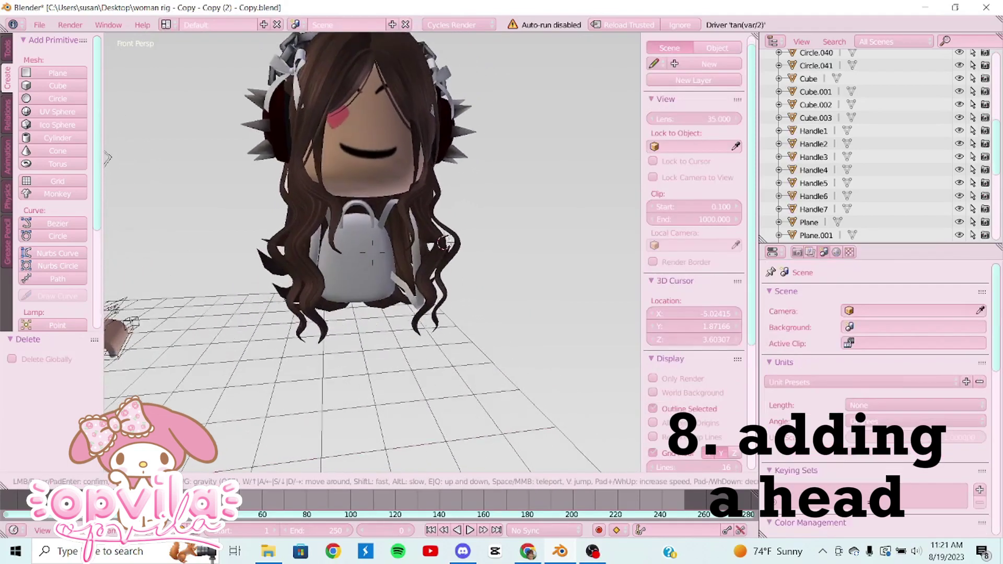
Step: Delete the imported avatar's grey backpack hanging behind the hair
click(372, 252)
right_click(371, 251)
key(shift+f)
key(s)
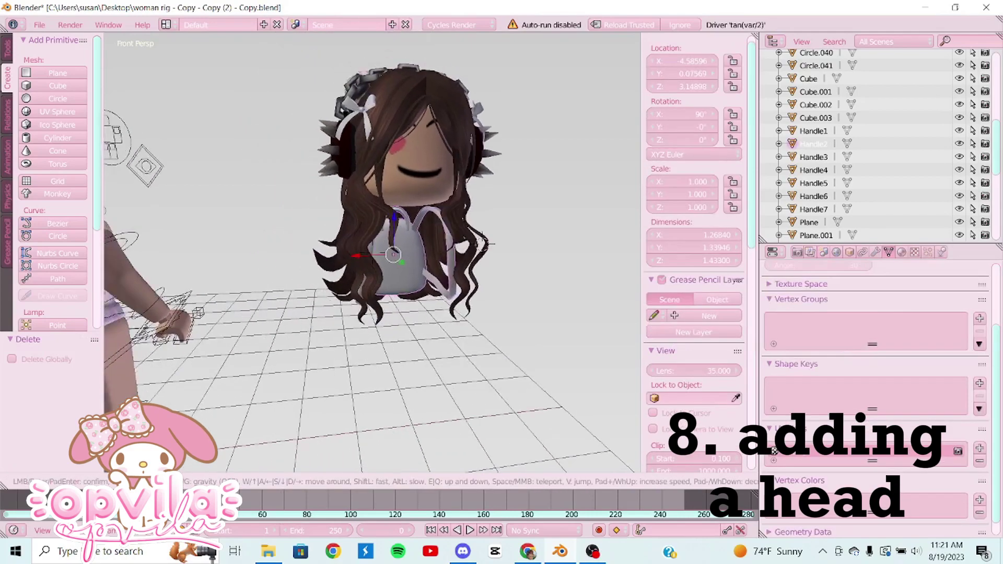
key(w)
key(s)
click(372, 251)
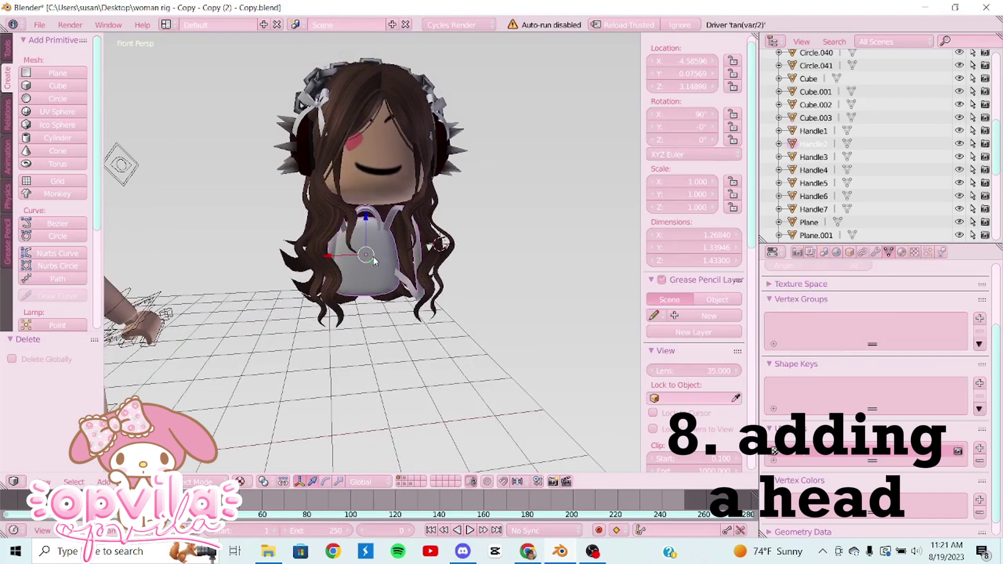
key(x)
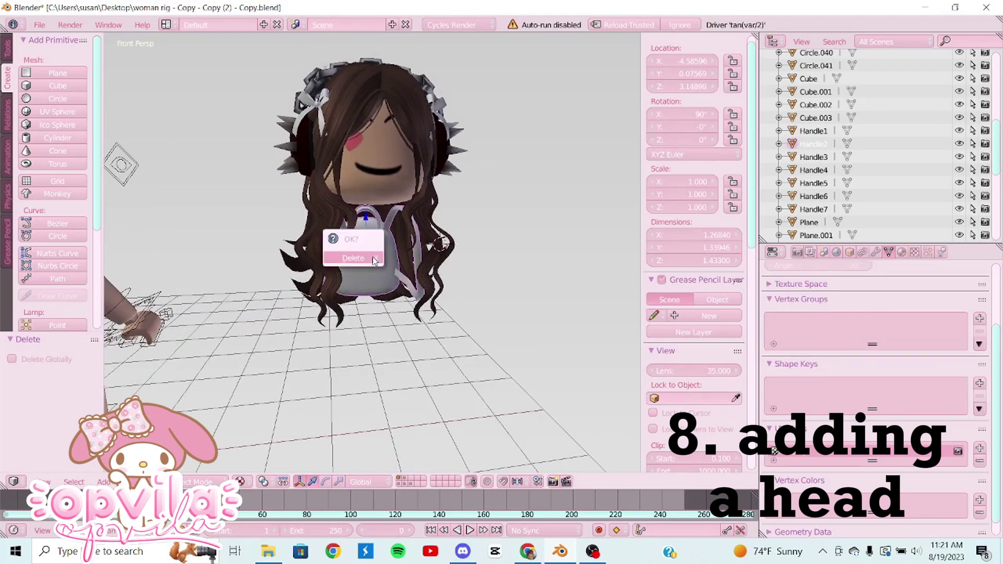
click(372, 256)
Step: Select the imported avatar's head, hair and all head accessories together
right_click(372, 256)
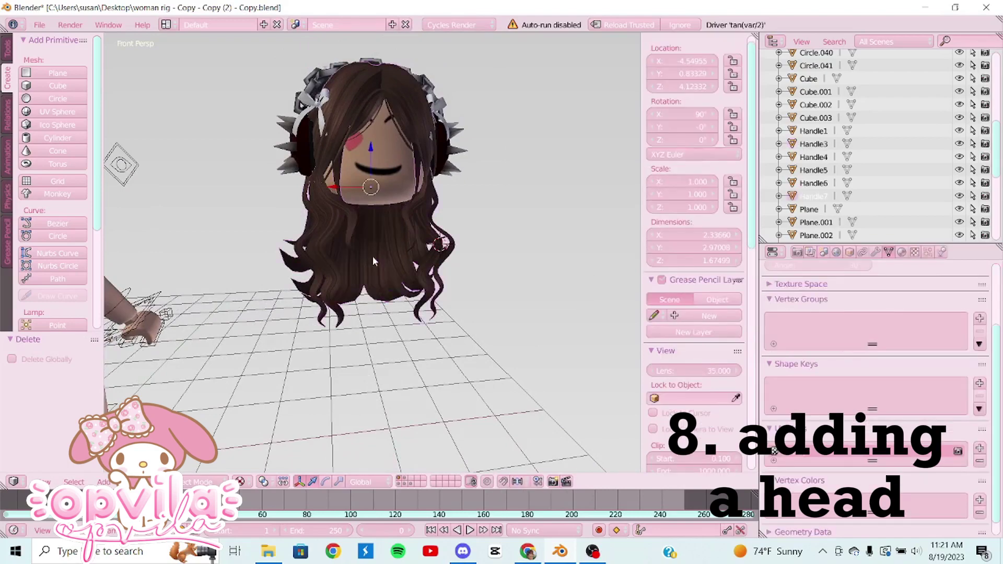
key(shift+f)
key(w)
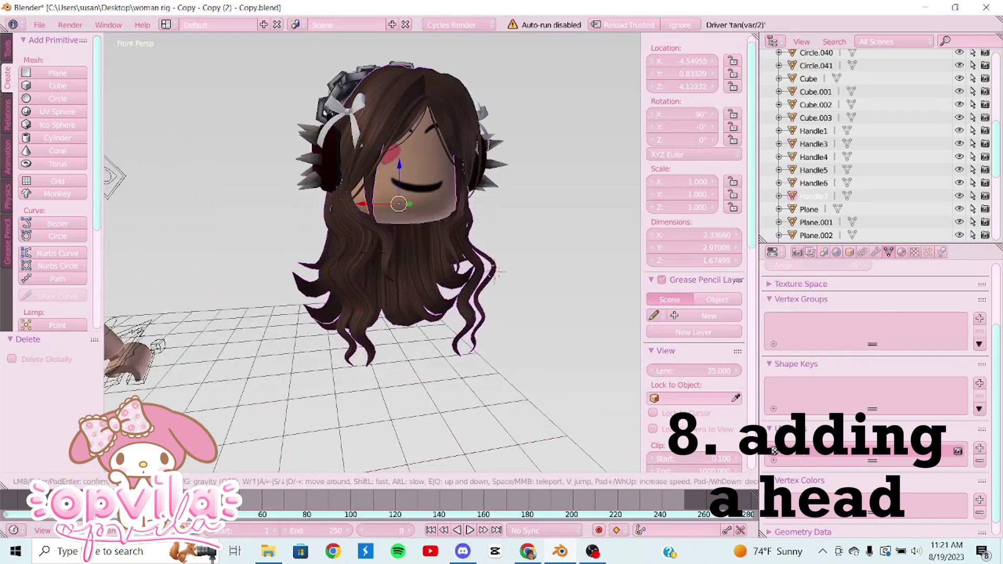
click(385, 246)
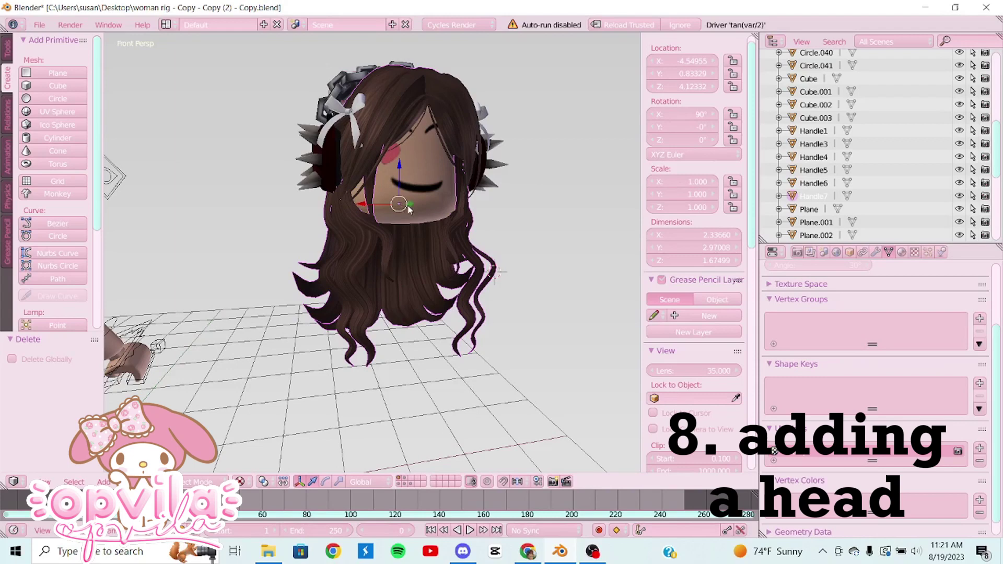
key(ctrl+b)
mouse_move(287, 49)
mouse_down()
mouse_move(529, 382)
mouse_move(508, 349)
mouse_move(538, 369)
mouse_up()
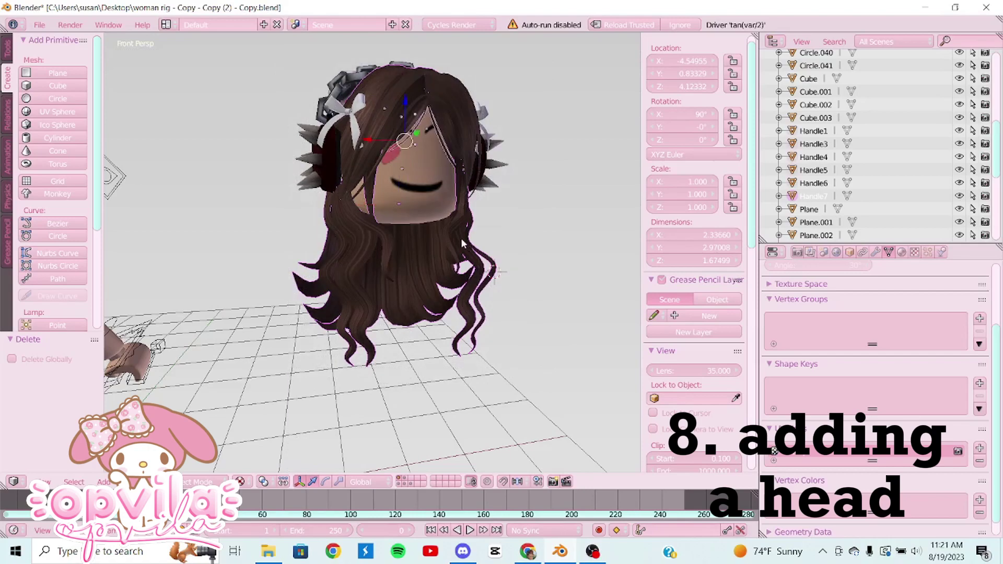
Step: Move the selected head, hair and accessories about 4.545 along X and 0.426 along Y onto the rig's neck
key(shift+f)
key(s)
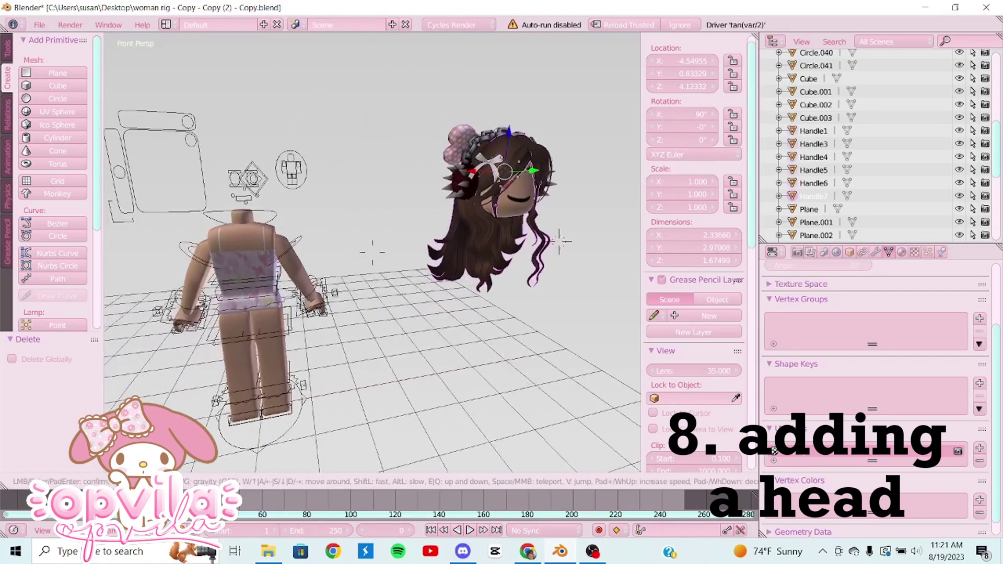
click(373, 256)
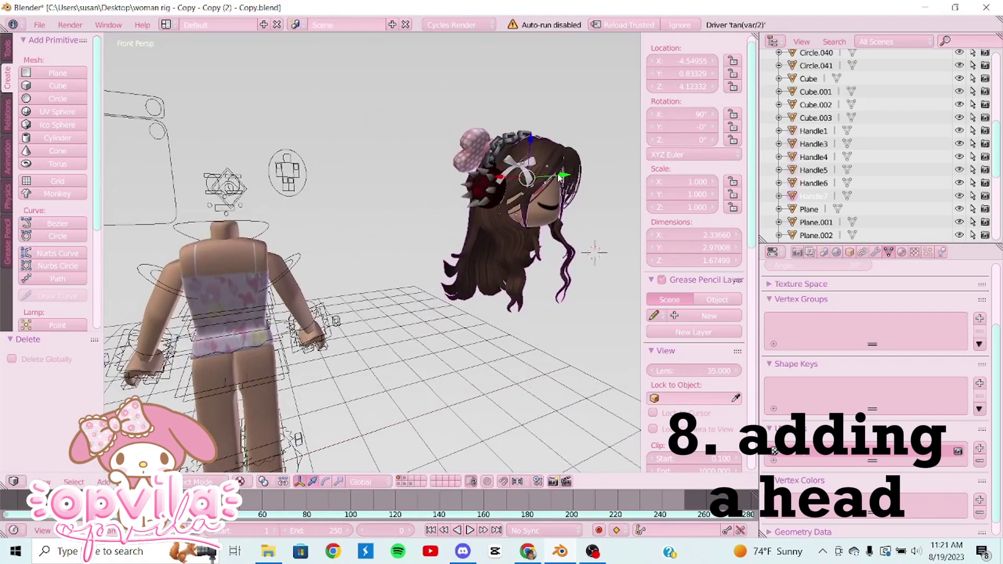
drag(560, 177, 199, 214)
key(shift+f)
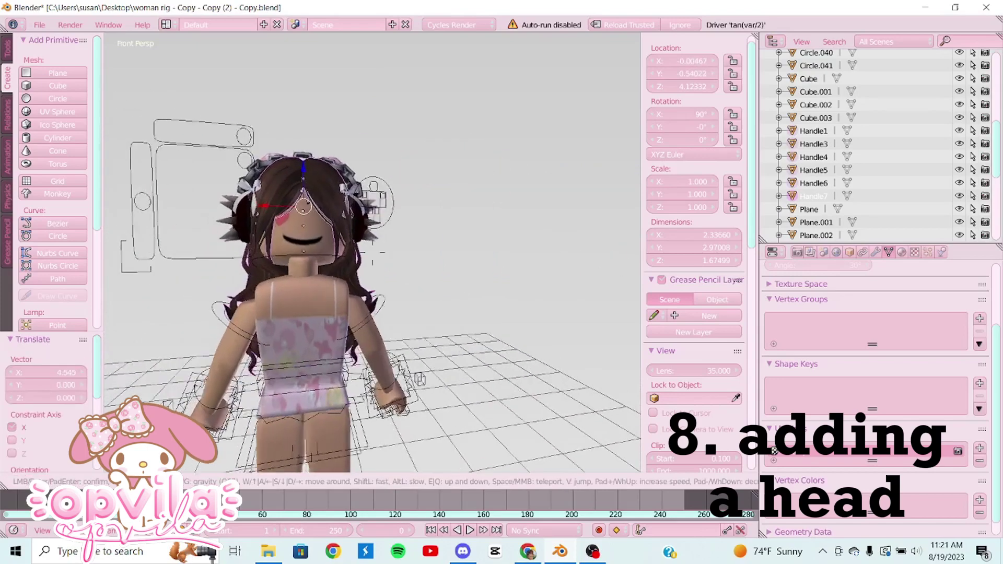
key(s)
key(a)
key(w)
click(372, 255)
drag(379, 178, 404, 176)
Step: Rotate the head, hair and accessories about 194° around Z so the face points toward the rig's front
key(shift+f)
key(w)
key(a)
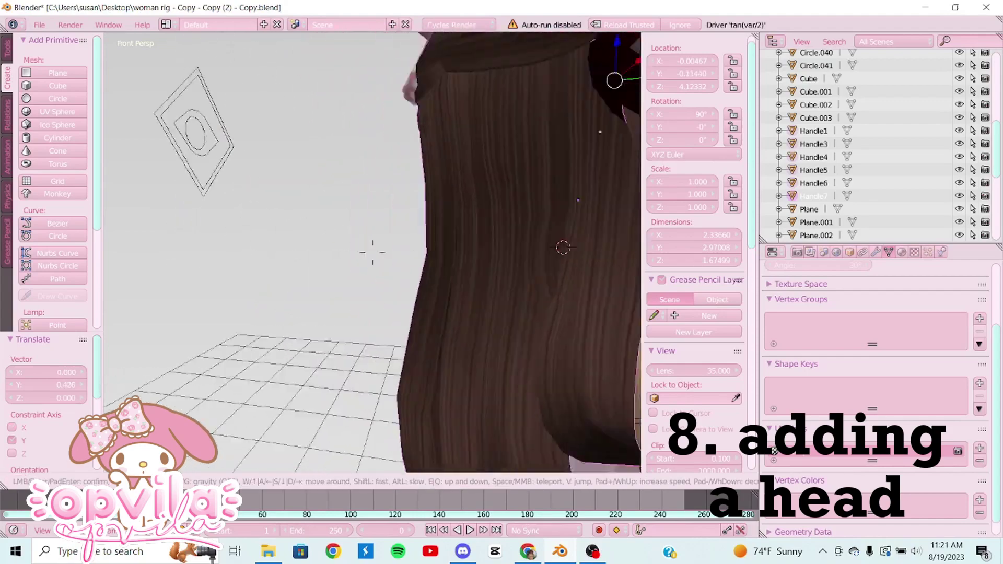
key(s)
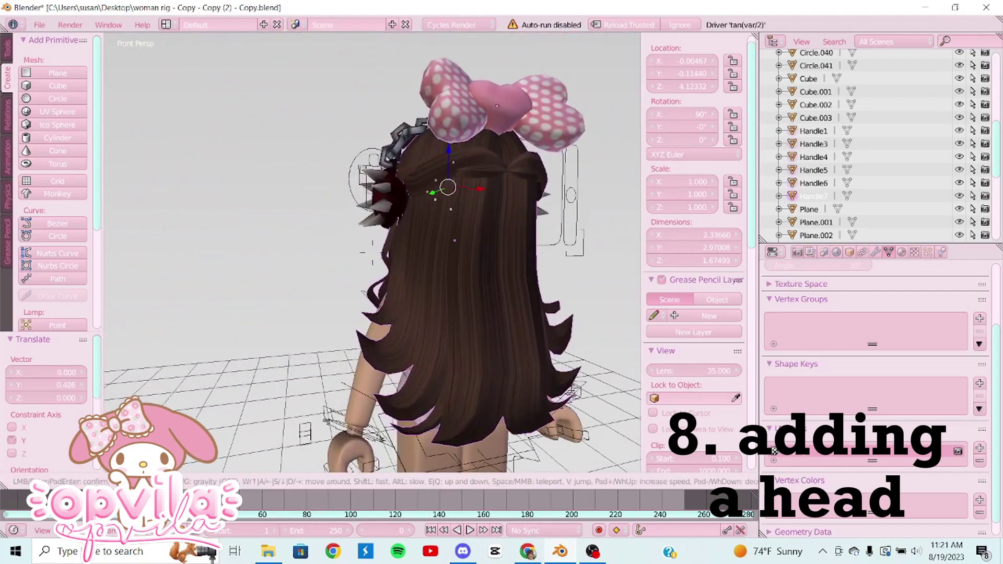
click(372, 255)
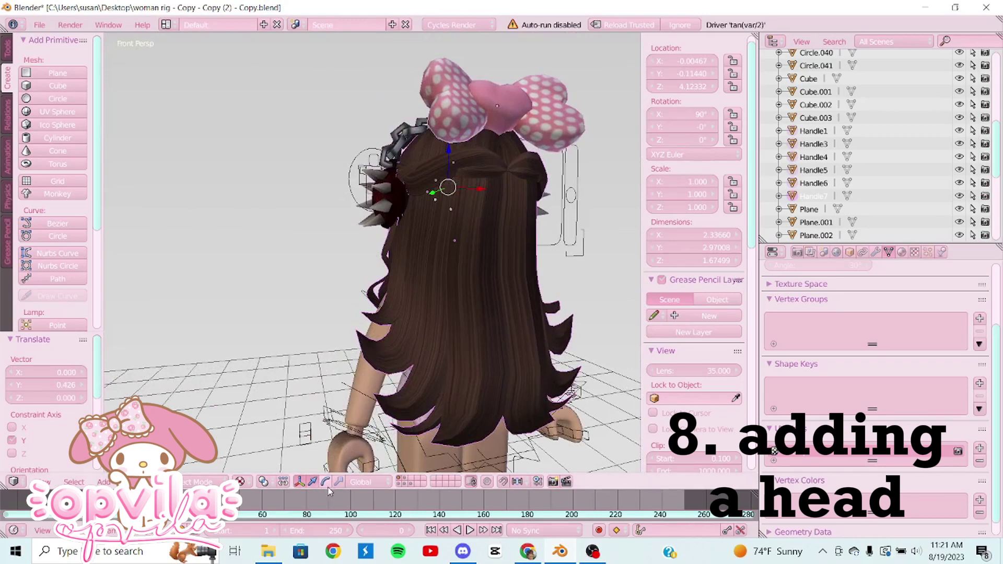
click(325, 481)
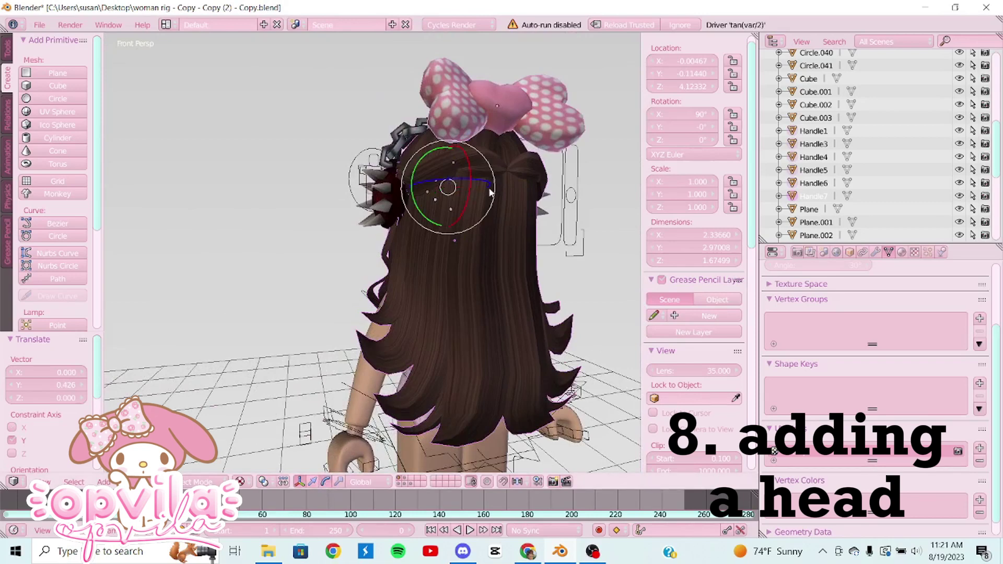
drag(491, 192, 397, 194)
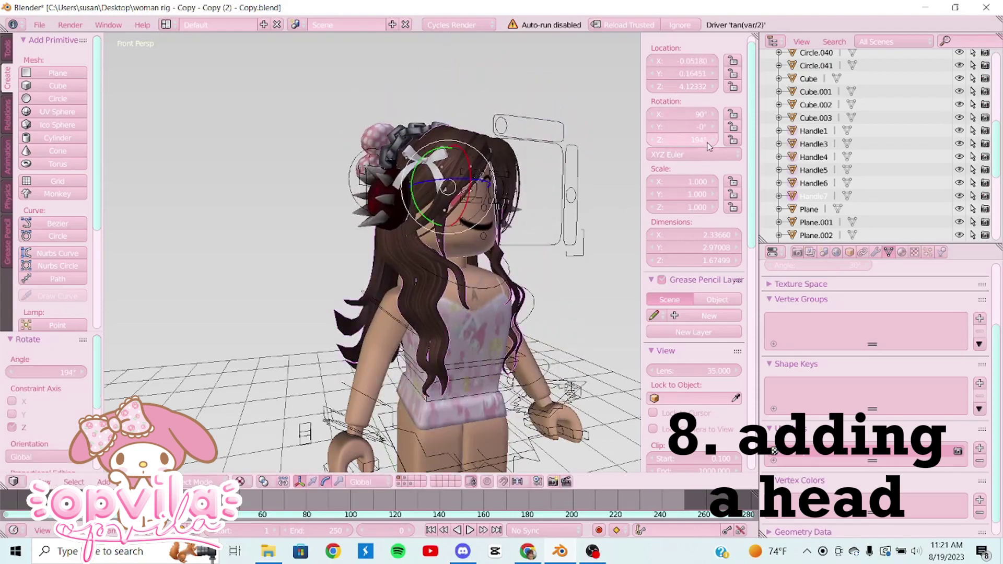
Step: Fine-tune the head group's facing by rotating it about -9.69° around the Z axis
key(shift+f)
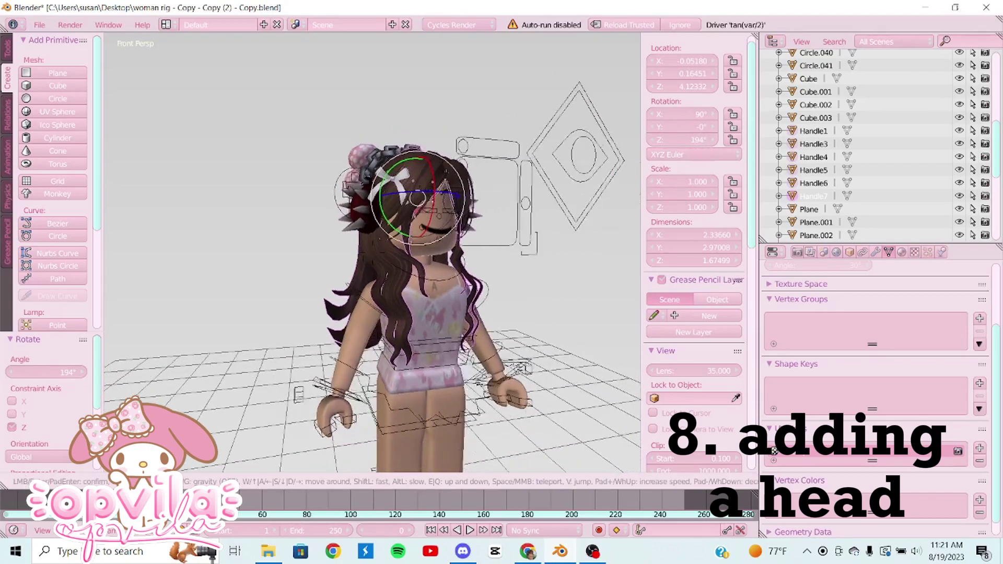
key(w)
key(s)
click(371, 252)
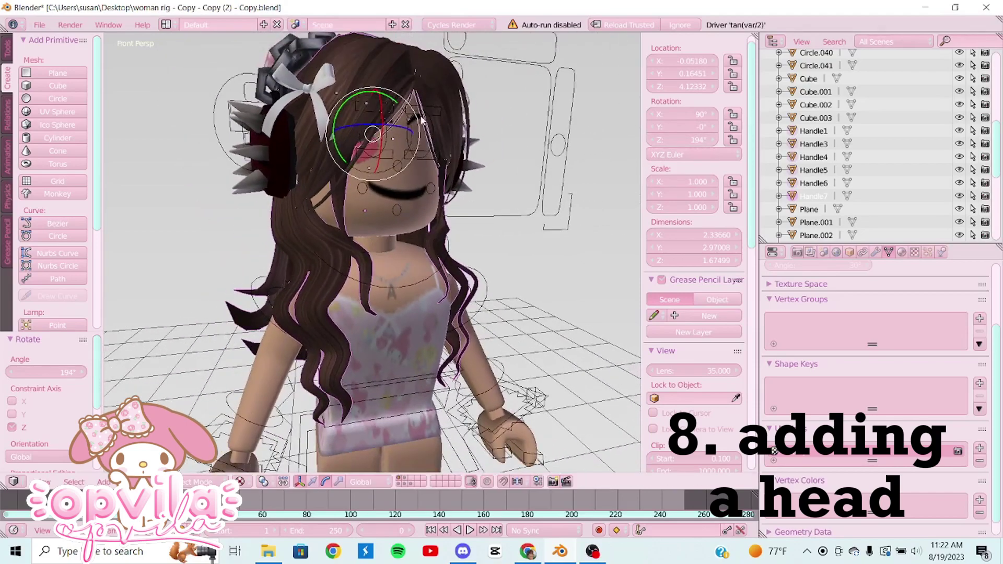
drag(402, 130, 430, 136)
Step: Shift the head group about 0.224 along Y and 0.025 along negative X to centre it on the neck
key(shift+f)
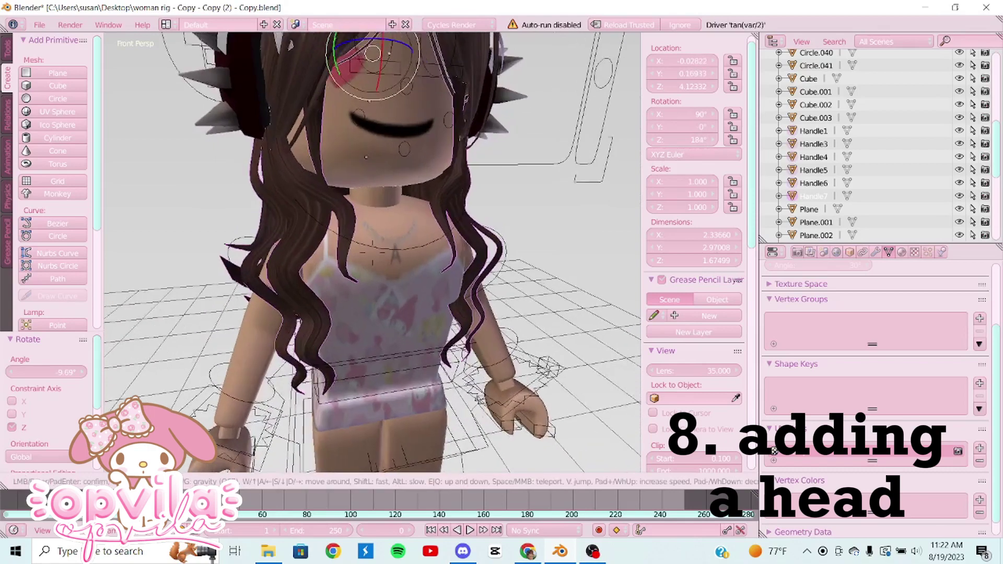
click(372, 252)
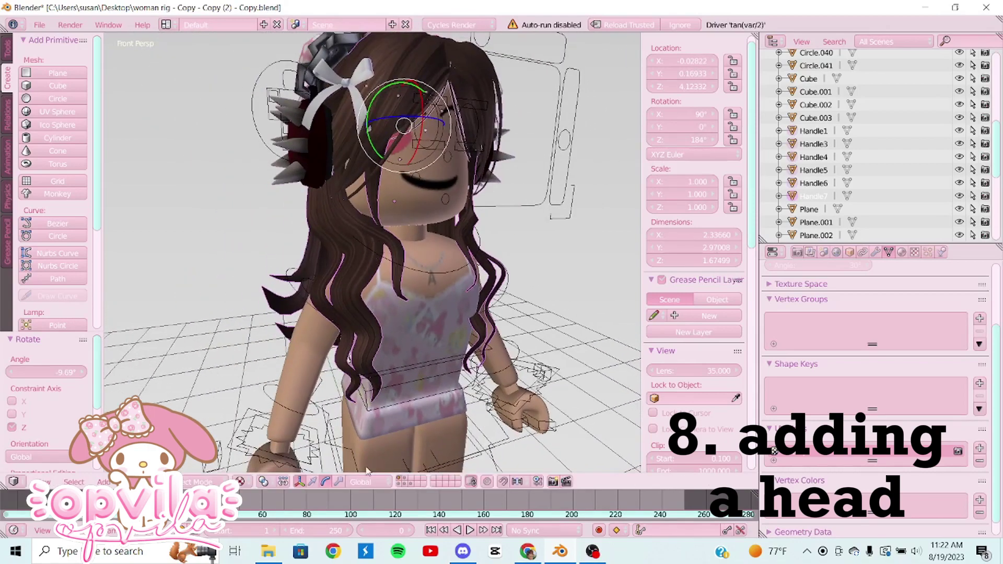
click(314, 482)
drag(395, 133, 441, 131)
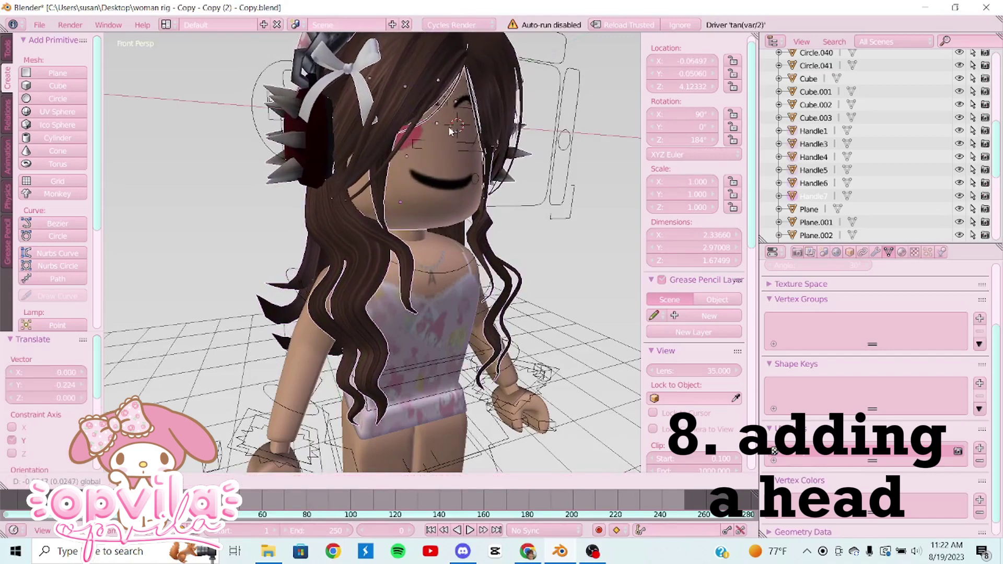
Step: Examine how the head and hair sit on the neck and shoulders from close up, the side and the front
key(shift+f)
key(w)
key(s)
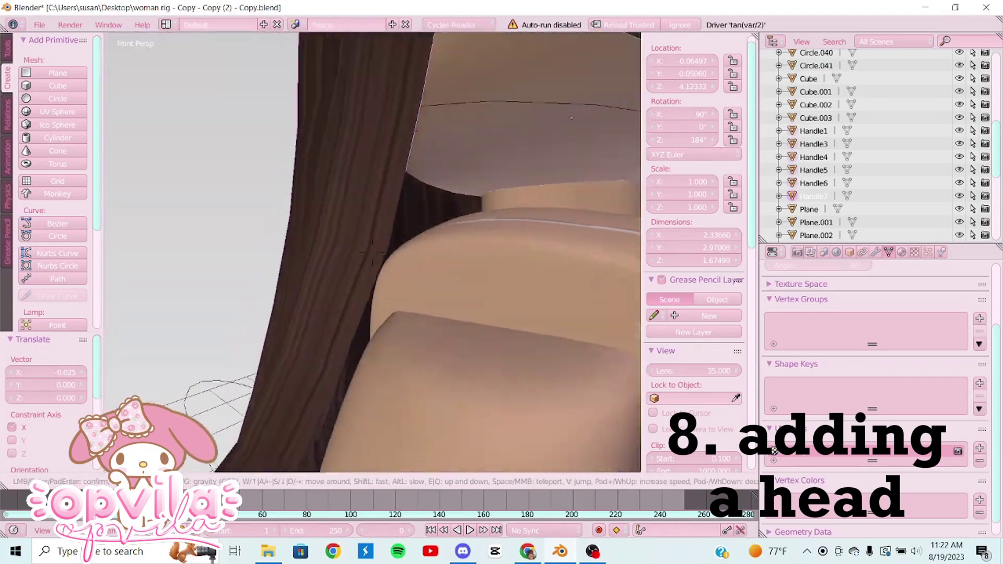
key(s)
key(d)
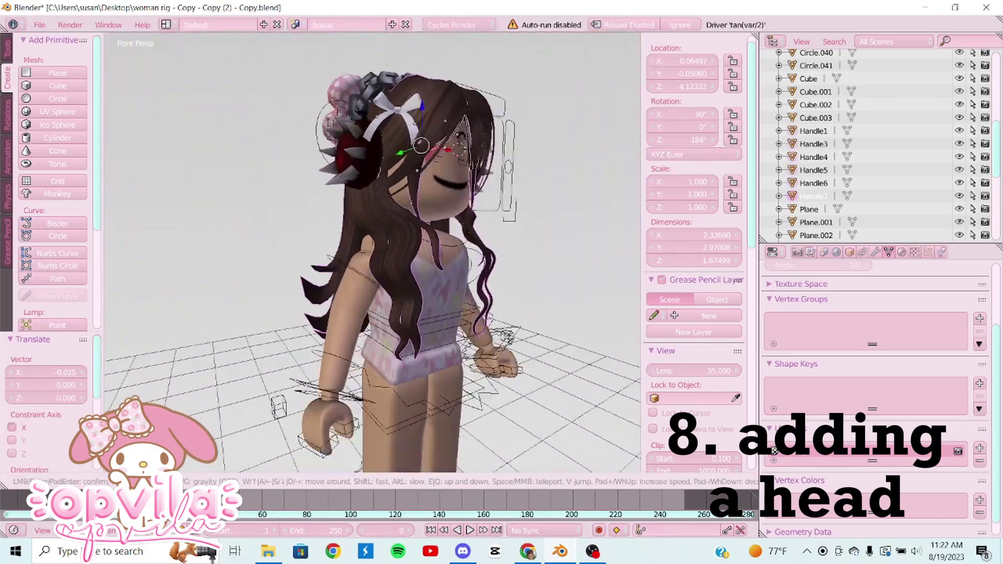
key(w)
key(s)
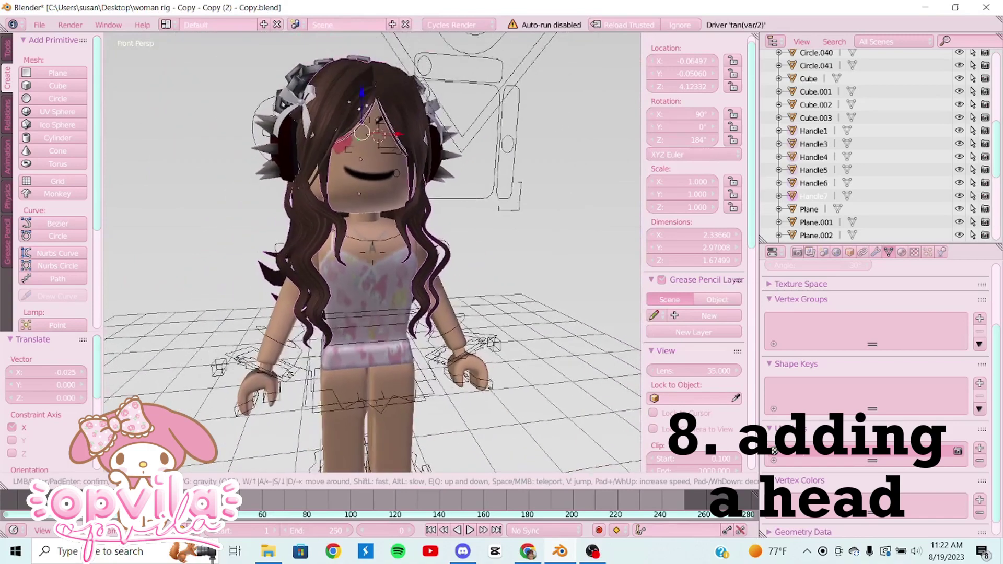
key(w)
click(371, 253)
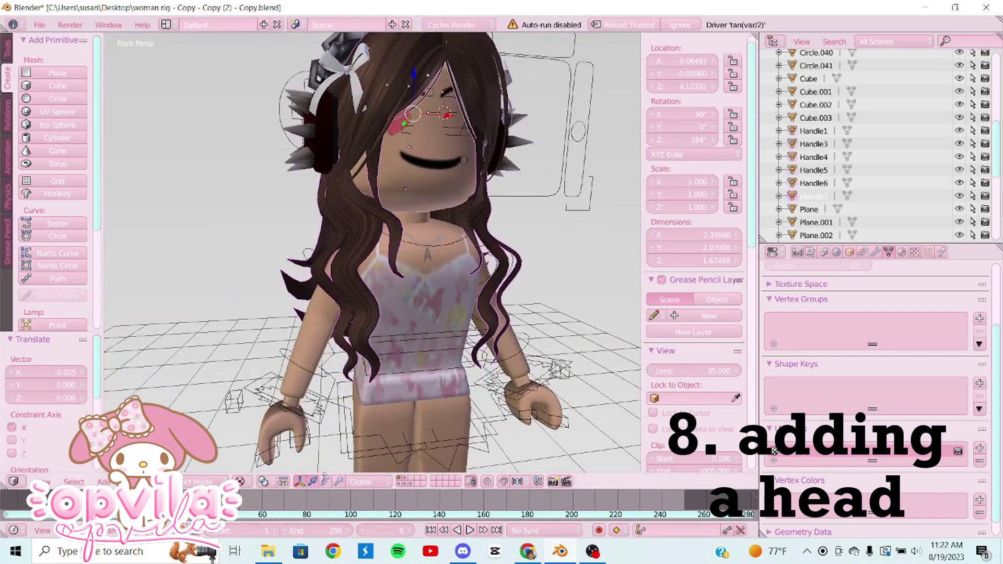
Step: Tilt the head group freely with a trackball rotation of about 0.573° and -9.17°
click(324, 481)
drag(395, 73, 392, 71)
drag(405, 121, 397, 123)
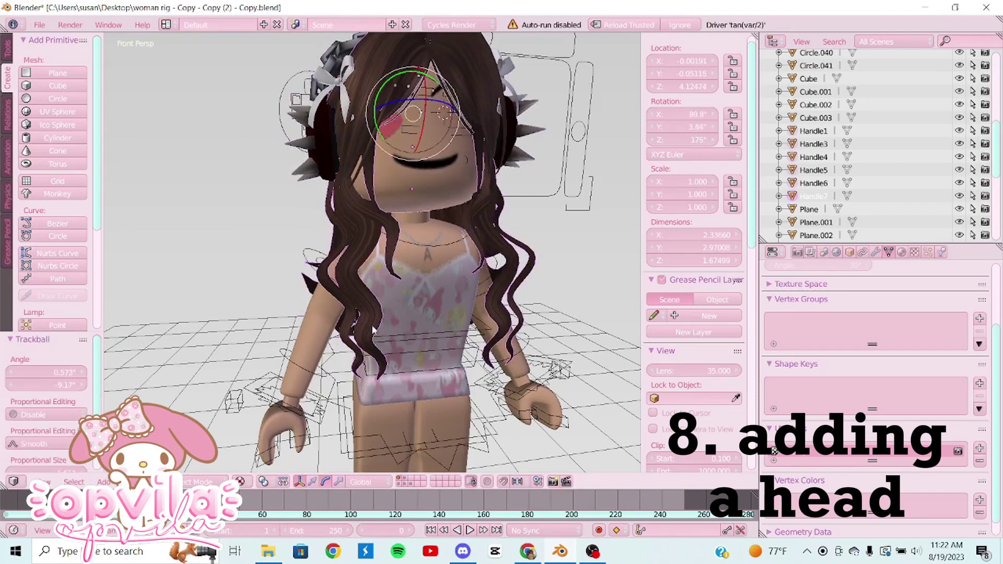
Step: Move the head group about -0.049 along X to recentre it over the neck
click(301, 481)
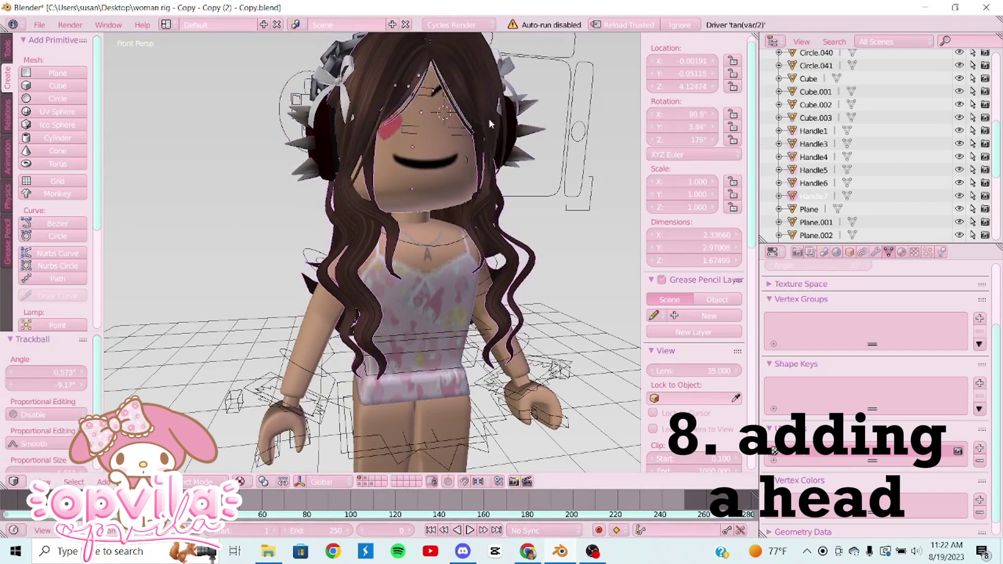
click(300, 481)
click(313, 480)
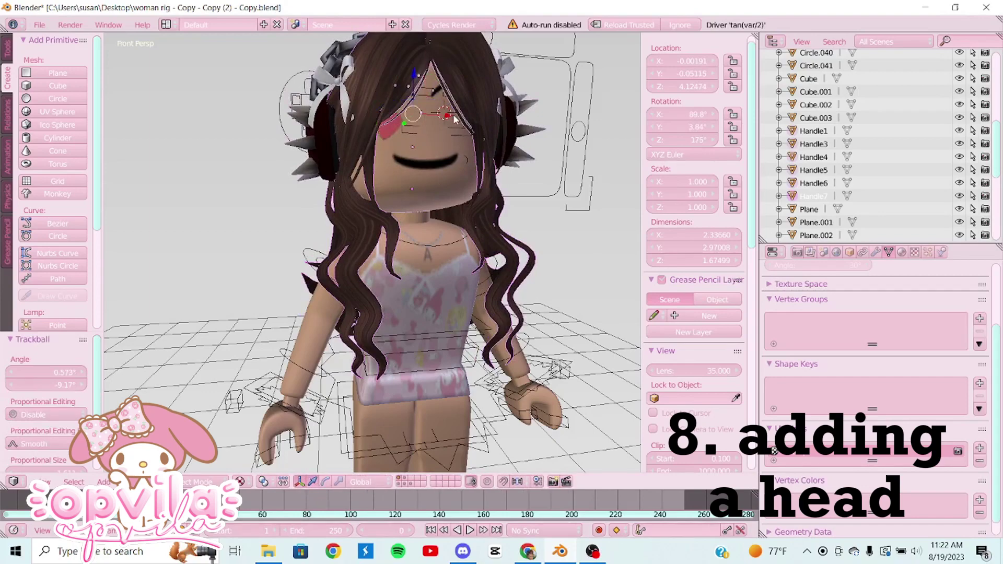
drag(455, 119, 449, 119)
Step: Adjust the head group's tilt with a small trackball rotation of about 1.15° and -2.29°
click(325, 481)
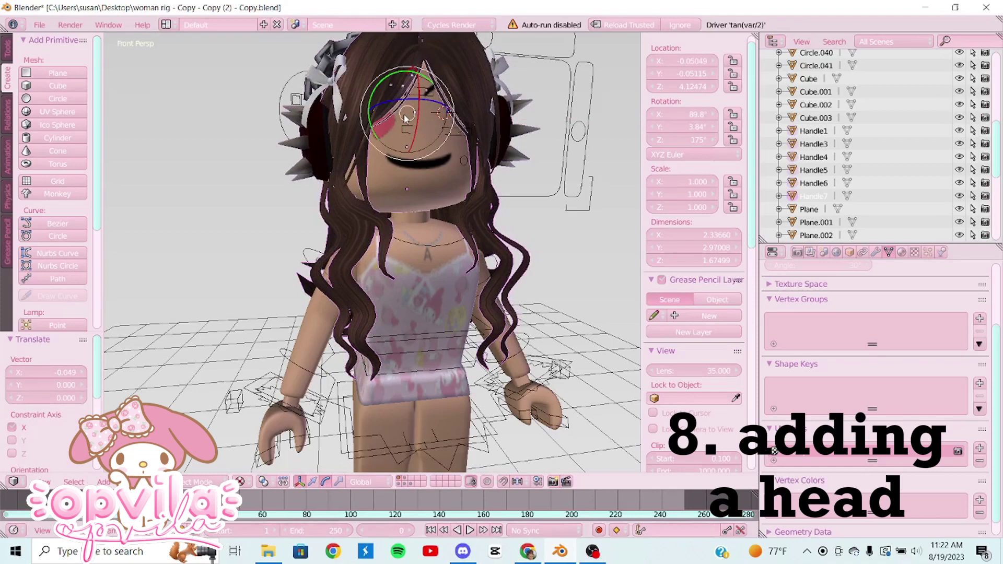
drag(410, 120, 412, 127)
key(shift+f)
key(s)
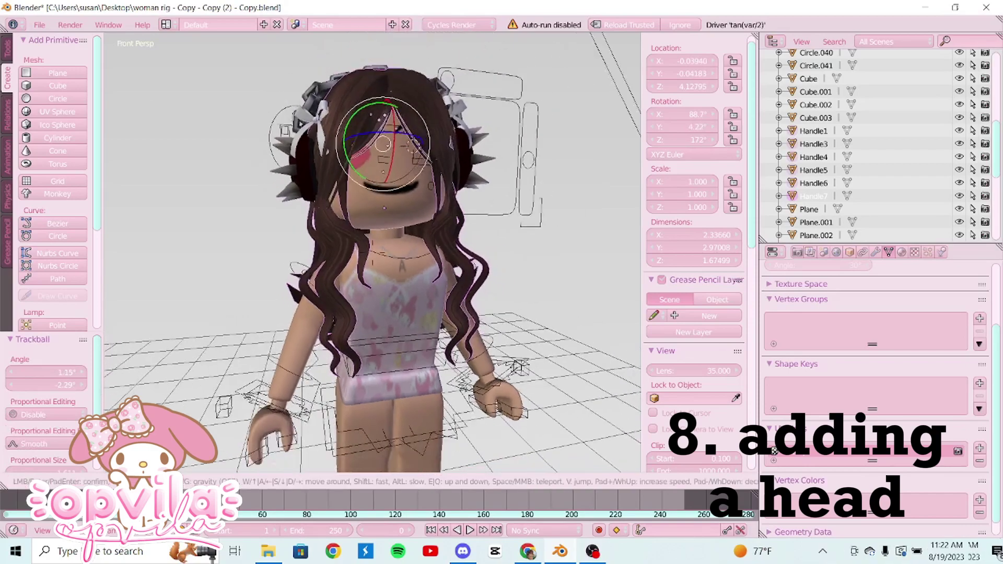
key(w)
key(Escape)
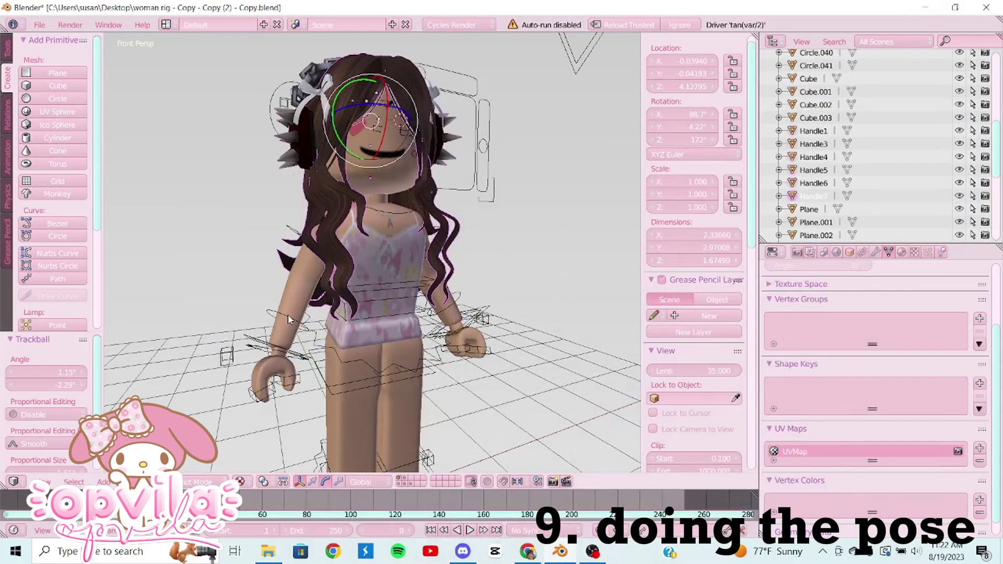
Step: Rotate the bone of the rig's right lower arm around the X axis
right_click(289, 318)
key(r)
key(r)
key(r)
key(r)
key(r)
key(r)
key(r)
key(x)
Step: Rotate the rig's right upper arm freely at the shoulder
key(shift+f)
key(w)
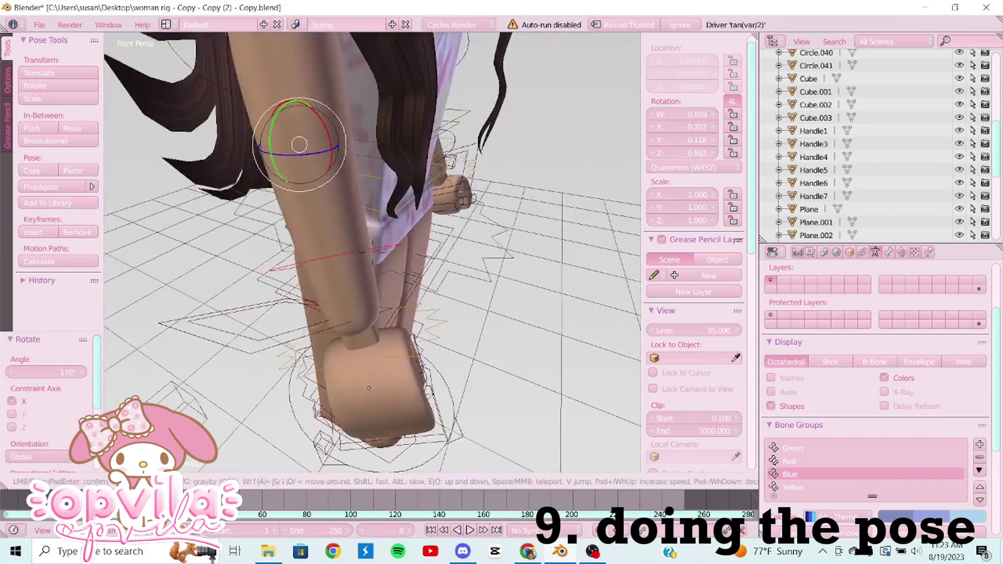
key(s)
click(331, 257)
key(shift+f)
key(s)
click(360, 340)
right_click(357, 365)
right_click(362, 202)
key(r)
key(r)
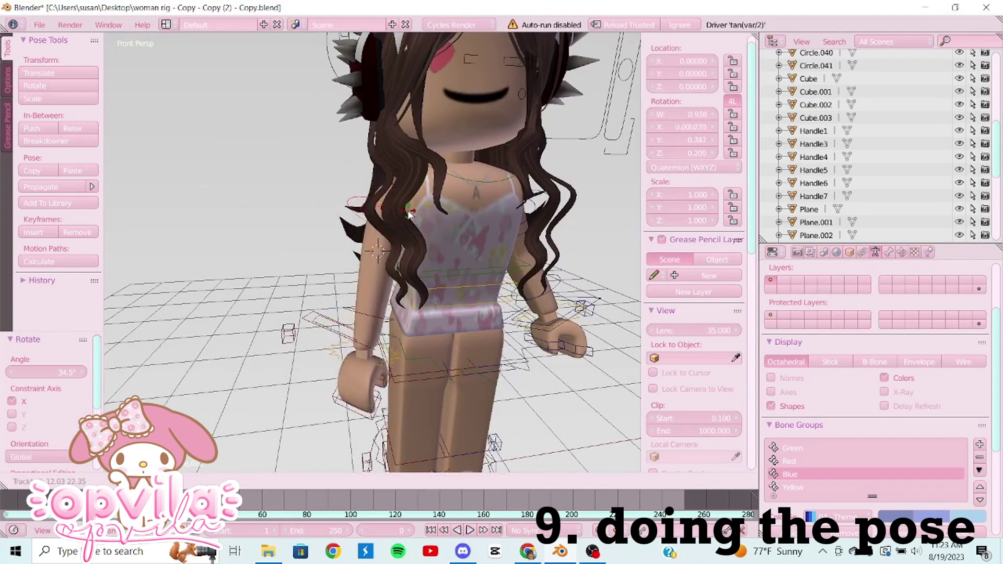
click(409, 215)
Step: Bend the rig's right forearm up across the chest
right_click(389, 306)
key(r)
key(r)
click(444, 293)
key(r)
click(444, 215)
Step: Rotate the rig's right hand upward at the wrist so it points toward the chin
key(r)
key(r)
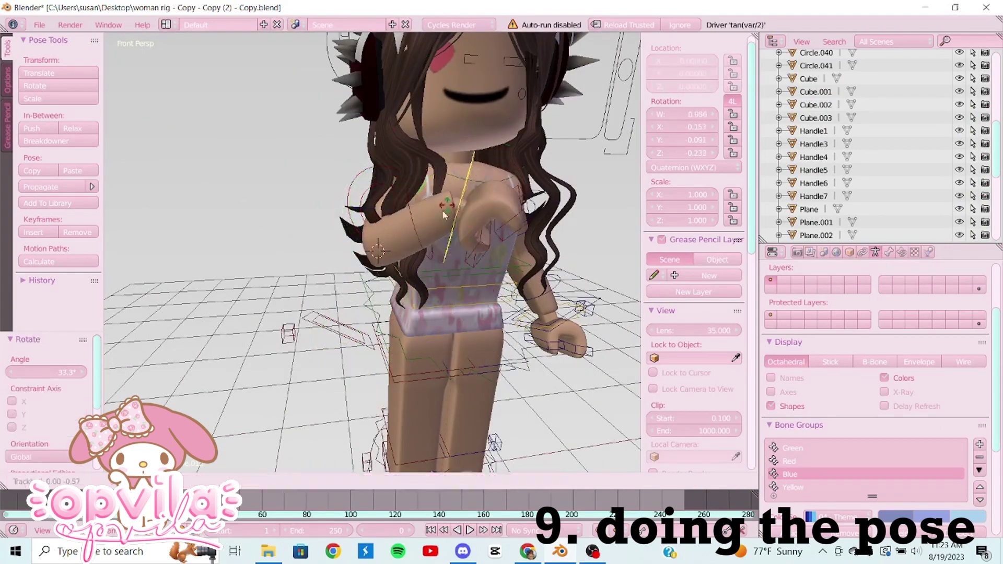
click(444, 211)
key(r)
click(439, 183)
Step: Bend the rig's left forearm with a trackball rotation of about -60.2° and -56.7°
key(shift+f)
right_click(459, 261)
key(r)
key(r)
click(428, 208)
Step: Rotate the rig's left upper arm and lower arm freely to bring the left hand beside the hip
right_click(438, 208)
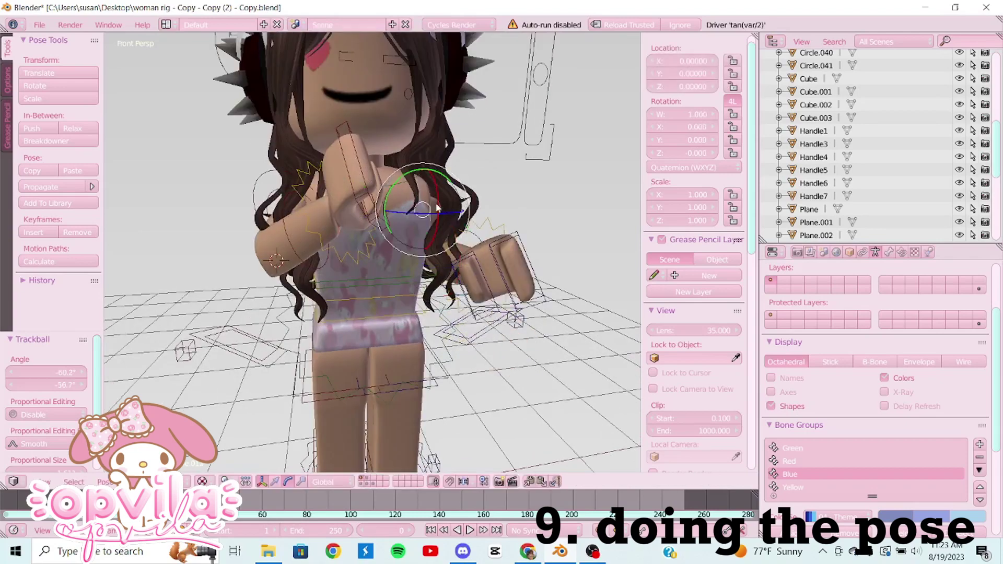
key(r)
key(r)
click(444, 250)
right_click(450, 282)
key(r)
key(r)
click(451, 285)
Step: Rotate the rig's leg bones freely with the trackball to give the legs a bent, stepping pose
key(shift+f)
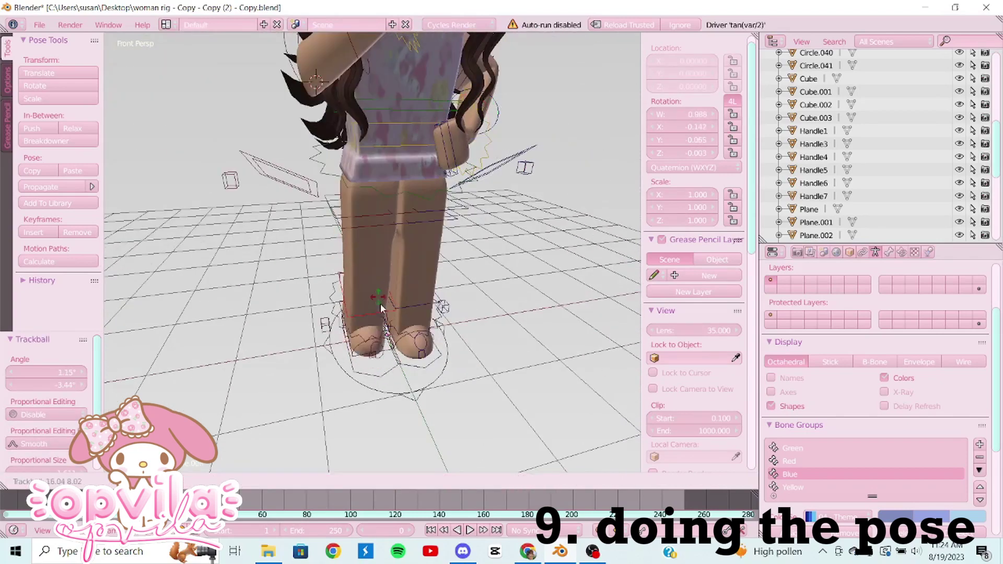
click(371, 256)
right_click(355, 192)
key(r)
key(r)
click(373, 282)
middle_drag(373, 282, 397, 292)
scroll(392, 335, up, 3)
right_click(388, 381)
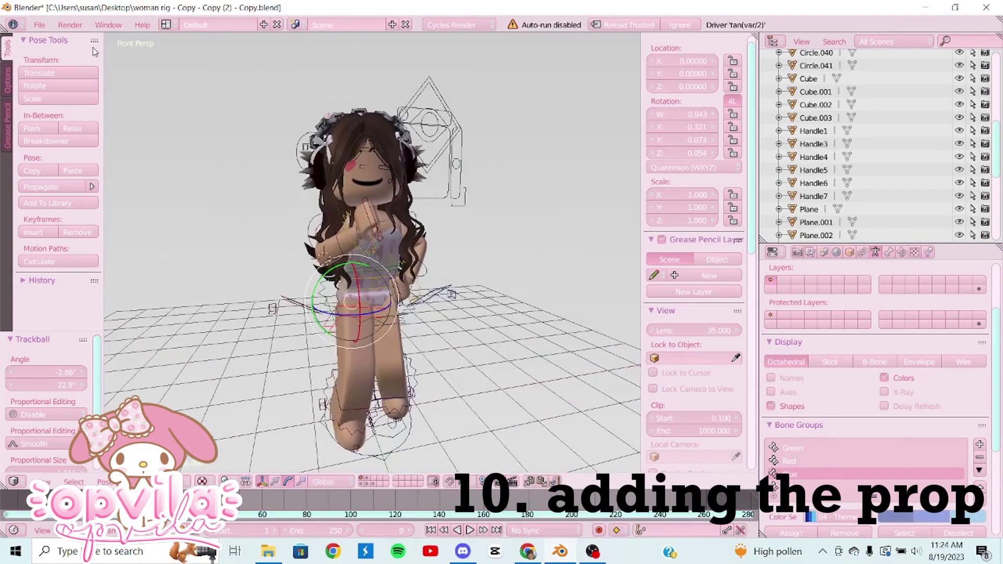
Step: Open the Wavefront OBJ import to bring in the ice cream prop
click(42, 25)
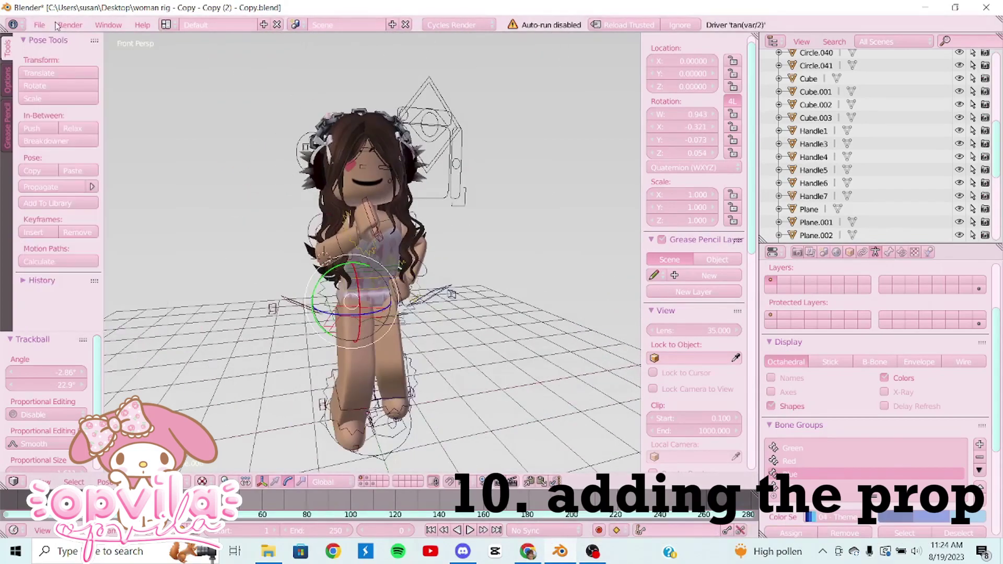
click(40, 25)
mouse_move(134, 272)
click(274, 365)
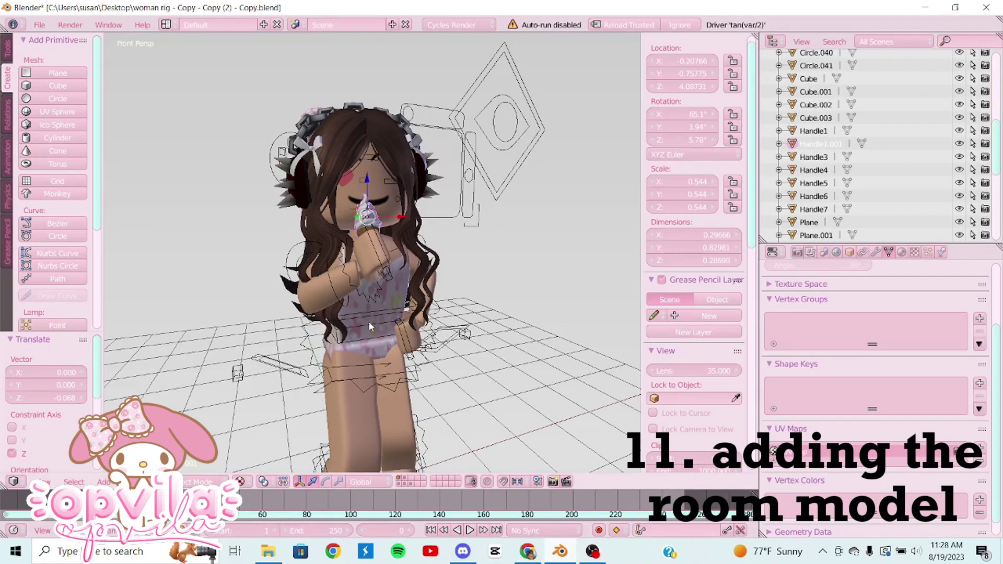
Step: Import kitchen.obj from the Desktop's models folder as the room model
click(45, 24)
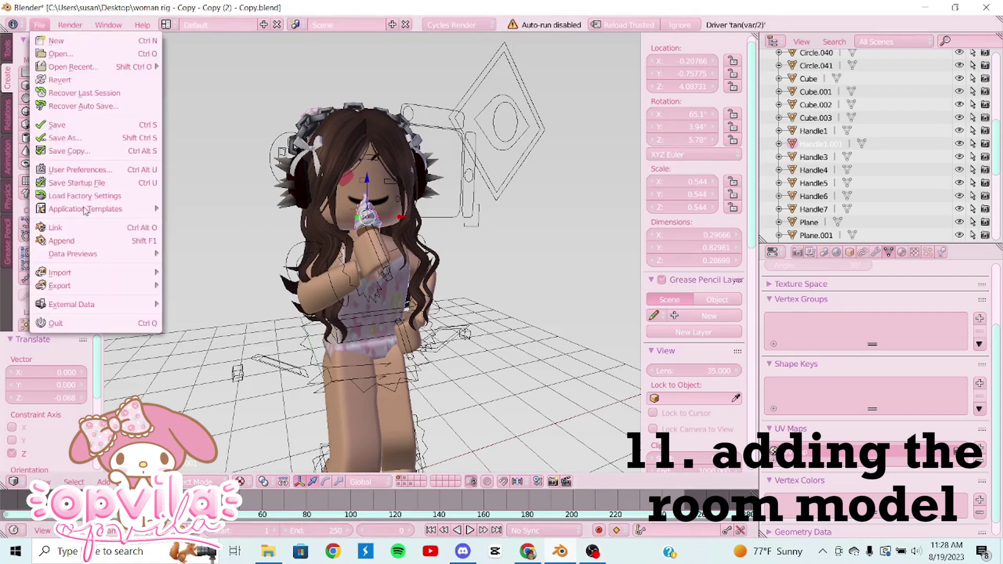
mouse_move(84, 270)
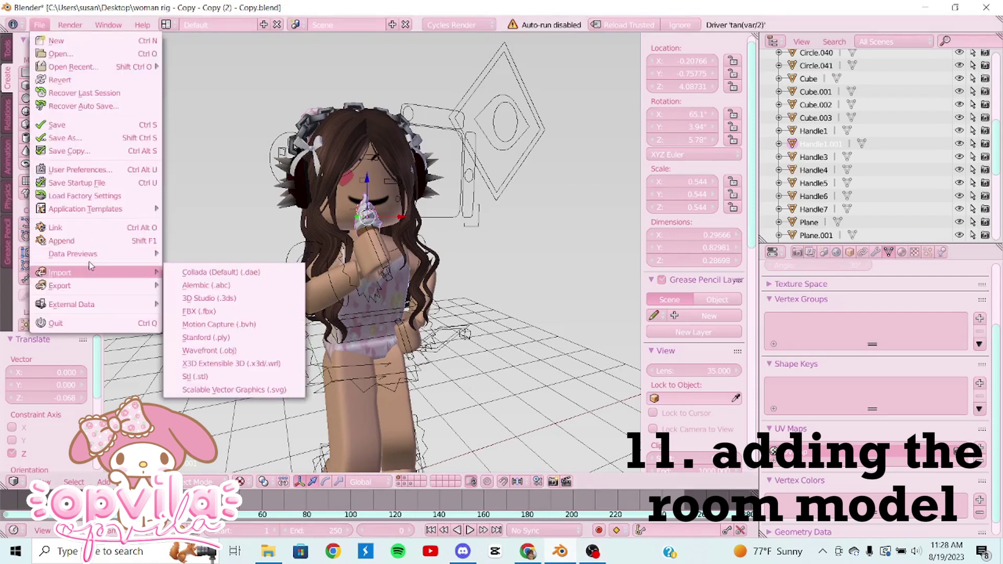
click(241, 355)
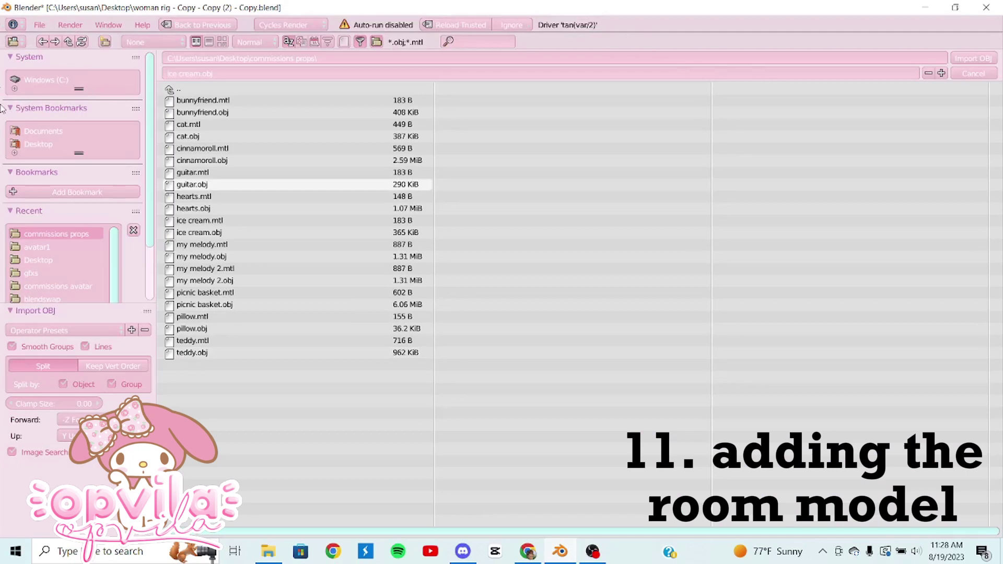
click(38, 145)
click(188, 209)
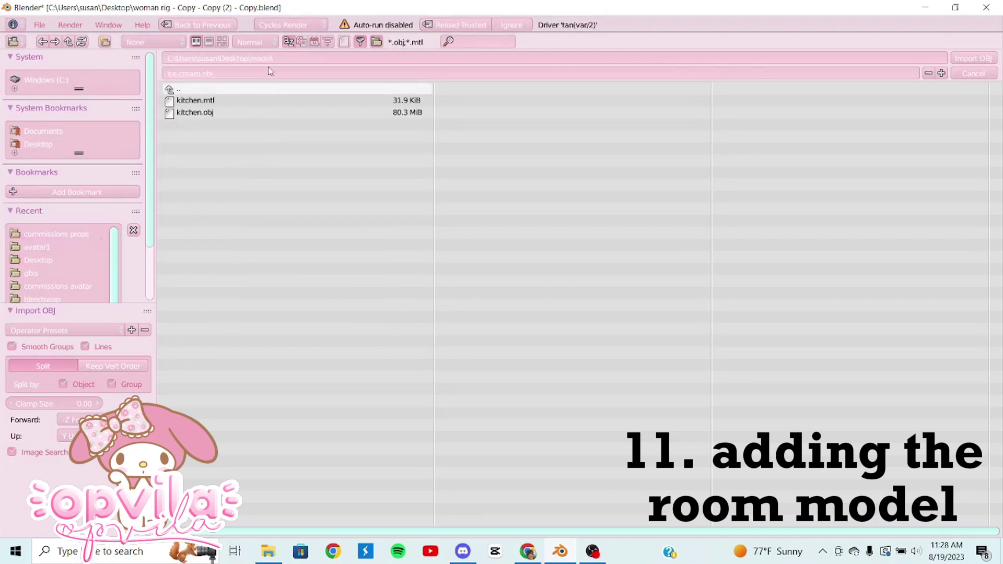
click(237, 113)
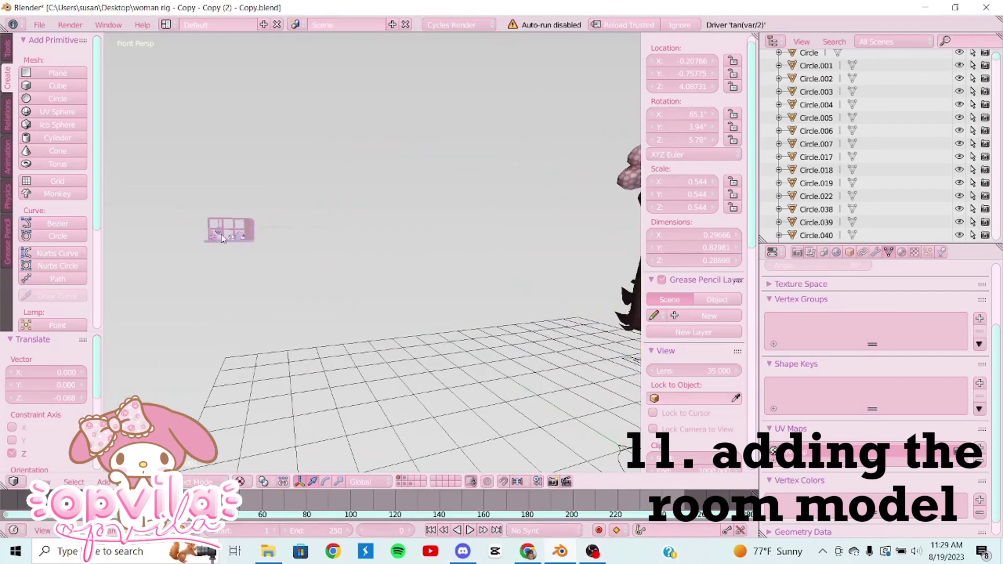
Step: Recenter the imported kitchen's origin on its geometry and move the kitchen over to the character
drag(343, 235, 346, 245)
click(131, 482)
mouse_move(159, 422)
click(316, 349)
drag(259, 234, 413, 243)
middle_drag(412, 246, 323, 250)
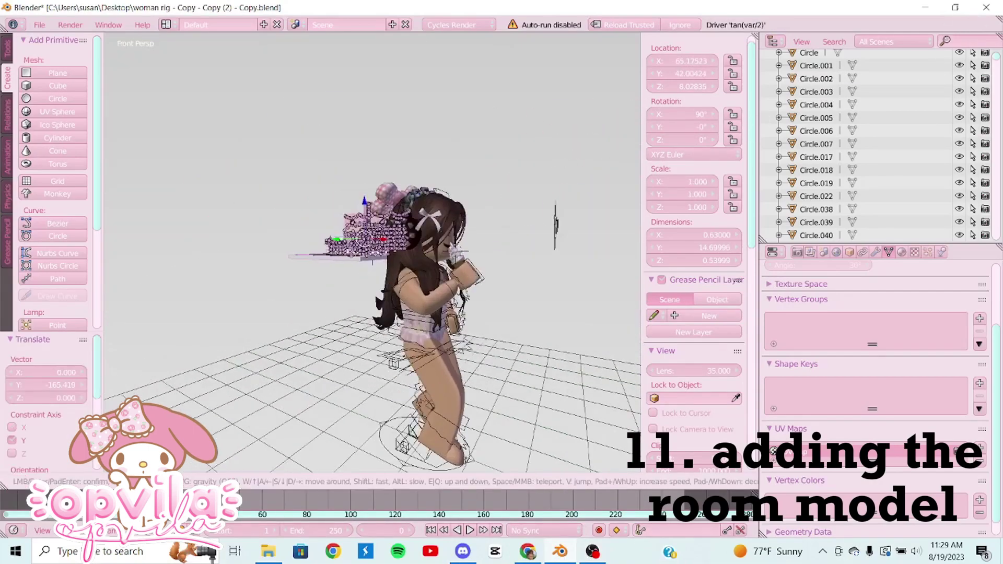
drag(326, 240, 627, 235)
drag(522, 235, 418, 193)
Step: Rotate the kitchen model 77.7° about the Z axis
key(shift+f)
click(372, 253)
key(r)
key(z)
click(373, 253)
key(shift+f)
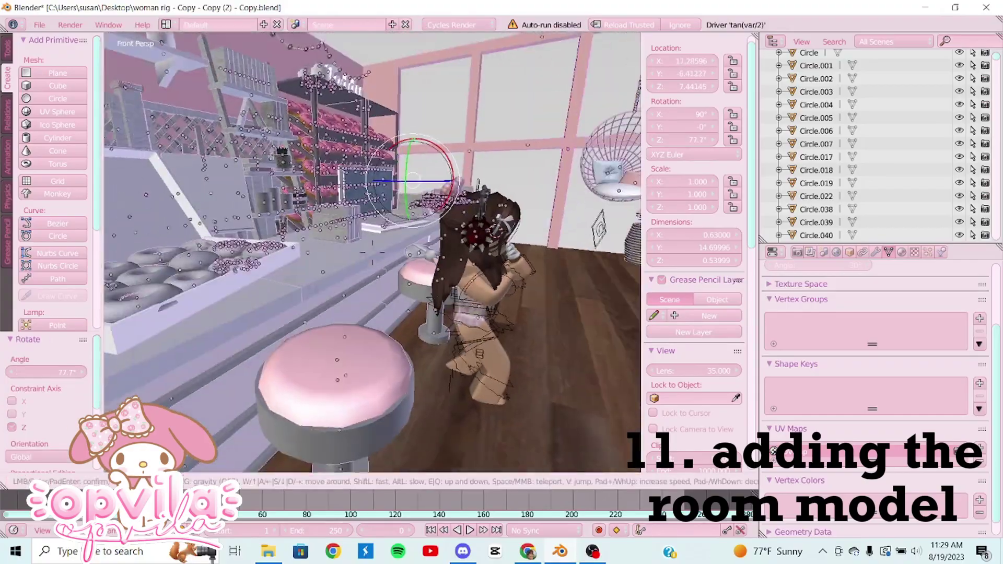
Step: Move and resize the kitchen so the character fits beside the counter stools
key(shift+f)
drag(444, 240, 414, 255)
click(373, 253)
key(s)
click(373, 253)
key(shift+f)
click(372, 253)
key(w)
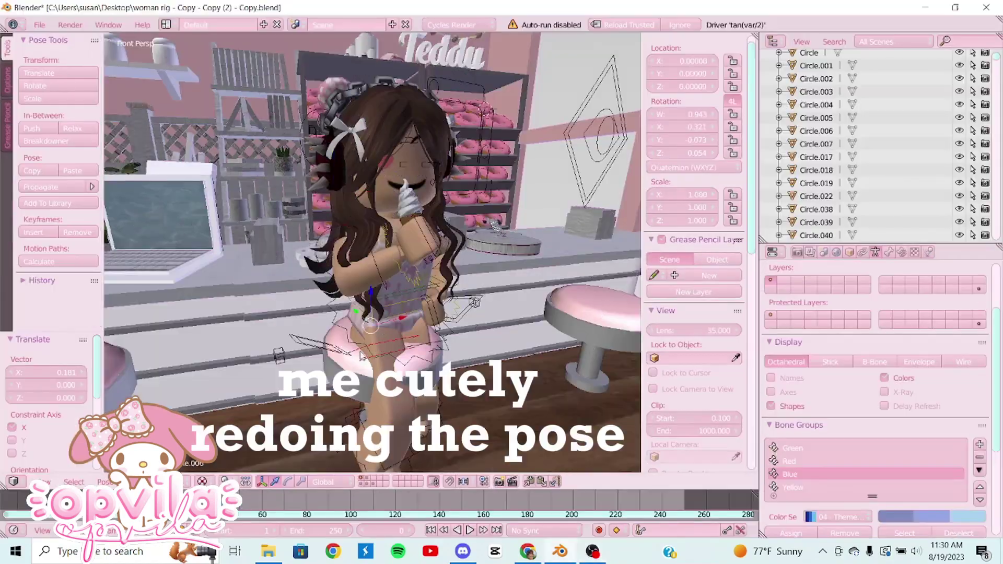
Step: Rotate the rig's selected upper leg bone to pose the character sitting on the stool
click(287, 481)
drag(371, 334, 376, 355)
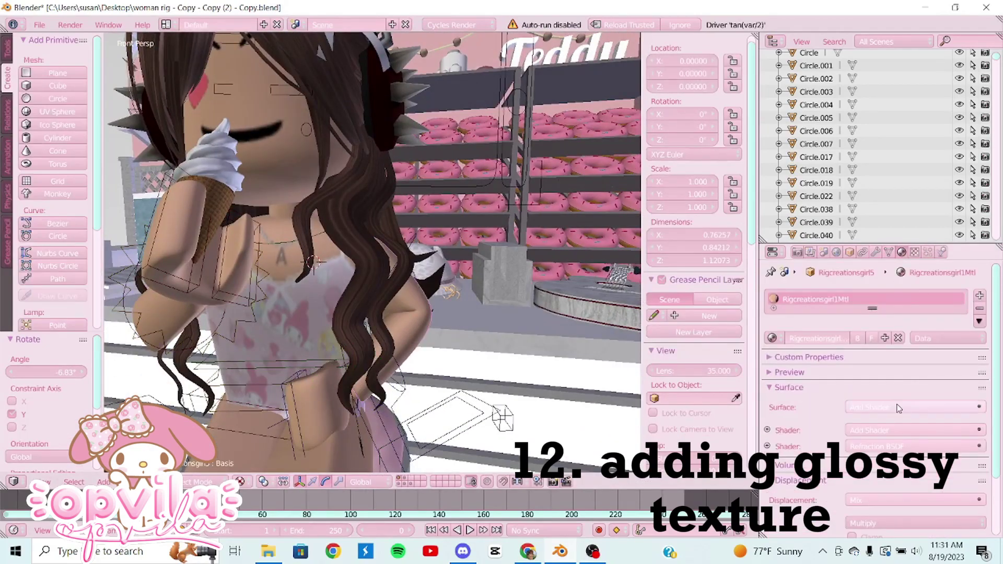
Step: Give the rig's body material a Principled BSDF surface with an Image Texture base color, and display the viewport in Material shading
click(914, 407)
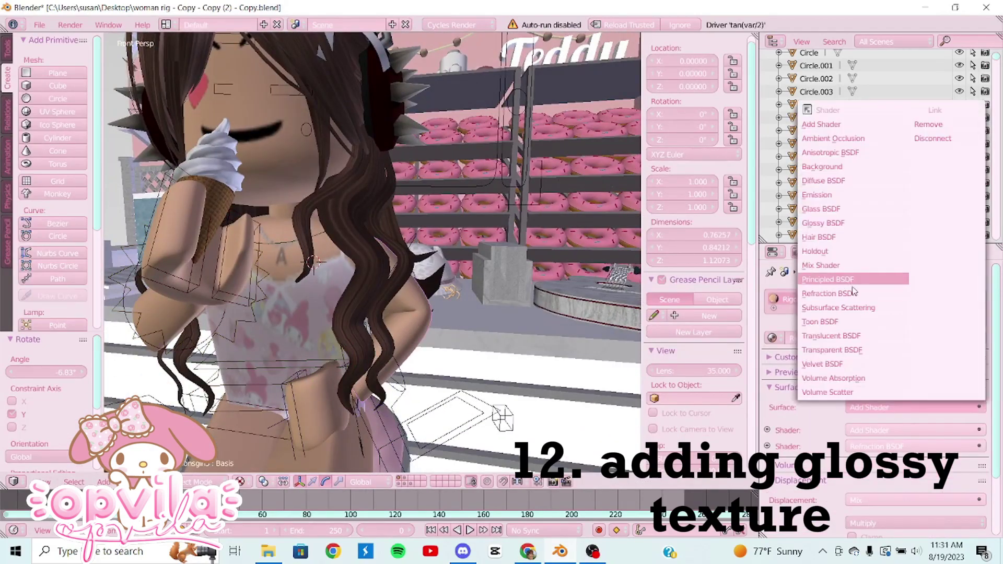
click(887, 298)
scroll(951, 429, down, 1)
click(980, 425)
click(718, 312)
click(242, 482)
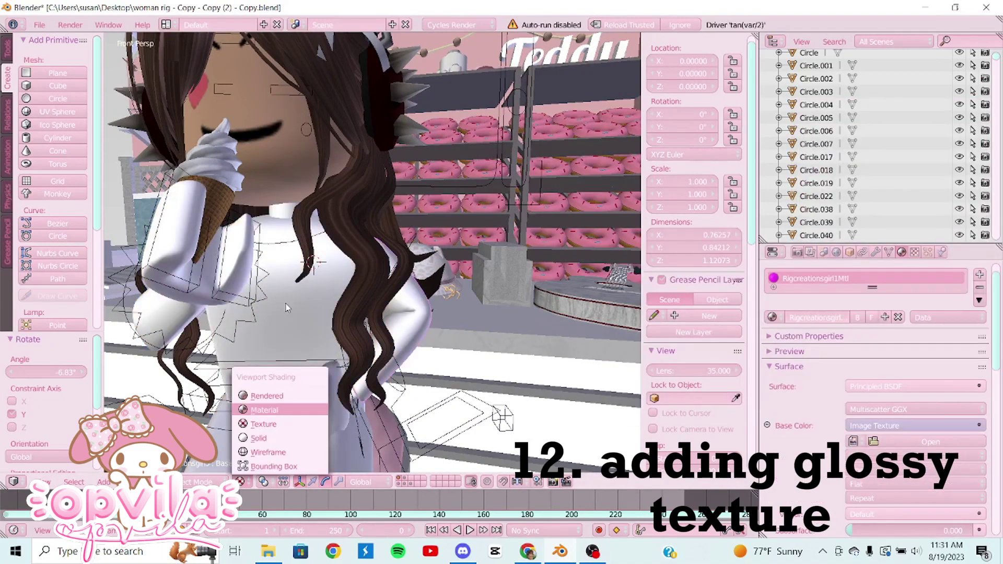
click(285, 410)
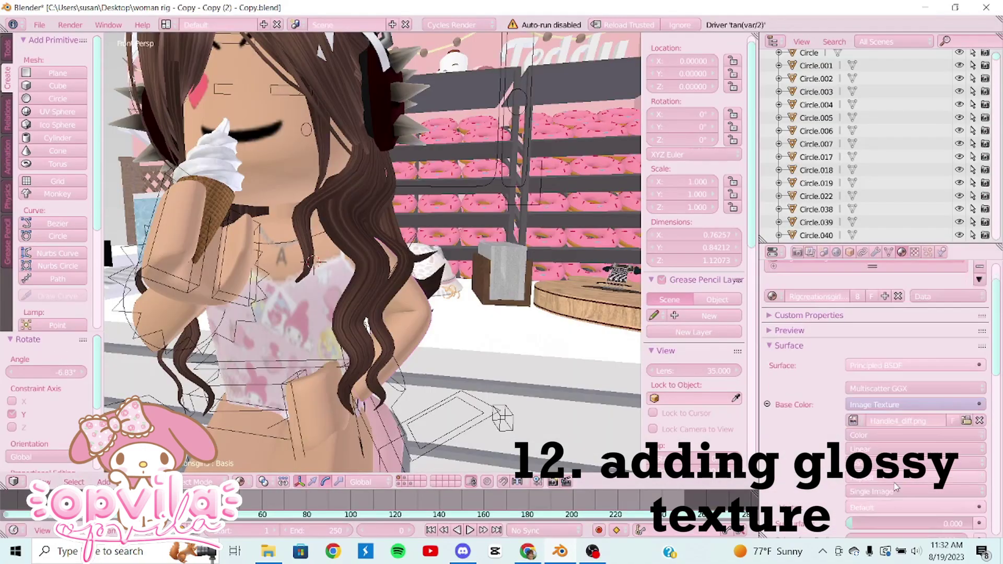
Step: Set the body material's roughness to 0, preview the gloss in Rendered shading, and return to Material shading
scroll(877, 391, down, 5)
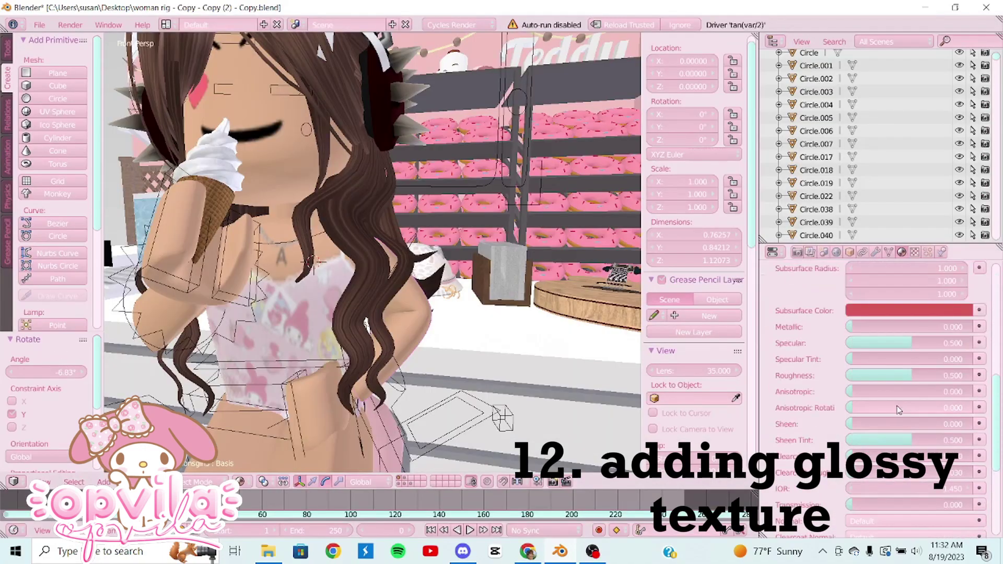
drag(911, 375, 848, 375)
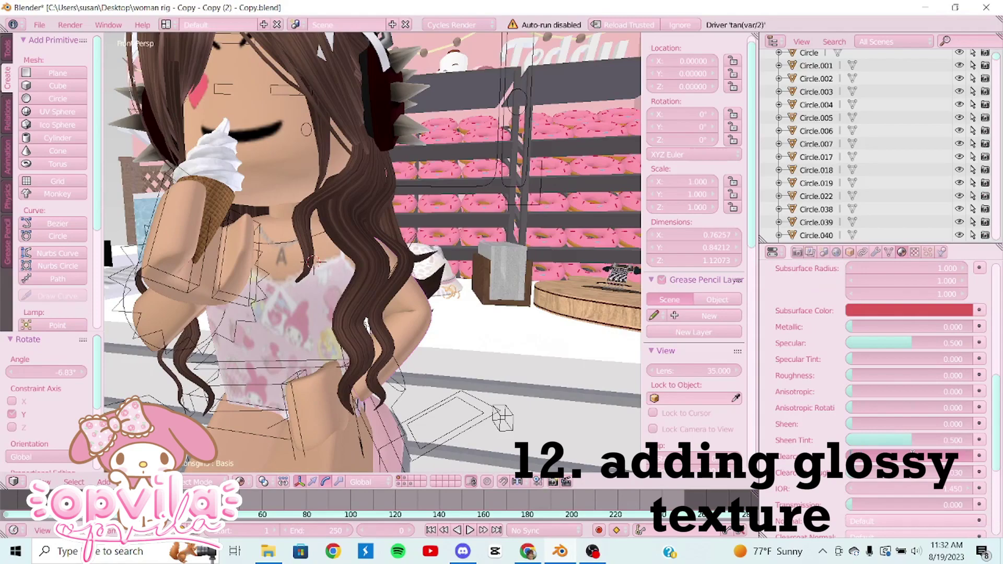
click(240, 482)
click(266, 396)
click(240, 481)
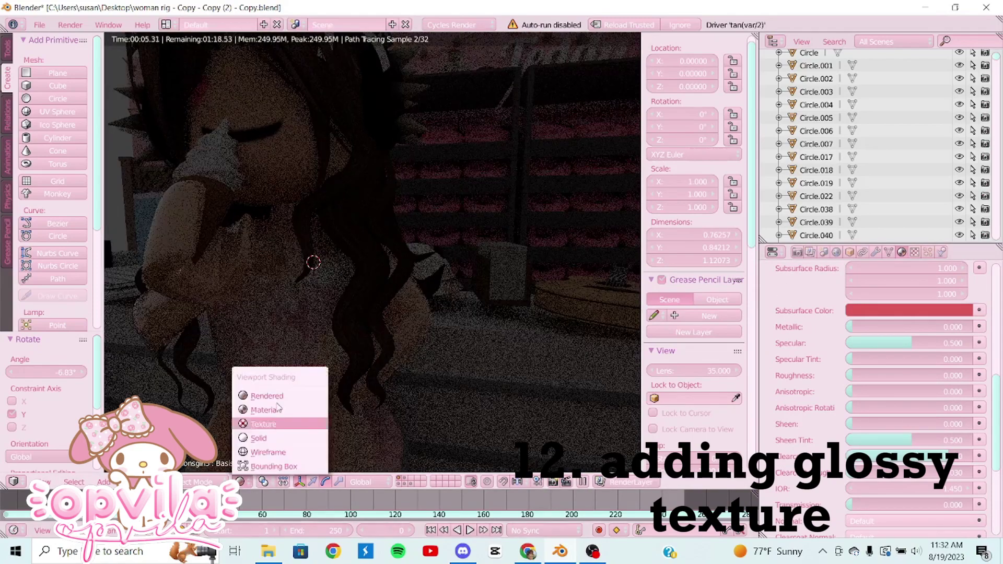
click(279, 410)
Step: Give the next part of the character a Principled BSDF surface and assign its image texture as base color
right_click(408, 286)
click(909, 349)
click(856, 412)
scroll(909, 408, down, 1)
click(979, 369)
click(773, 433)
click(940, 386)
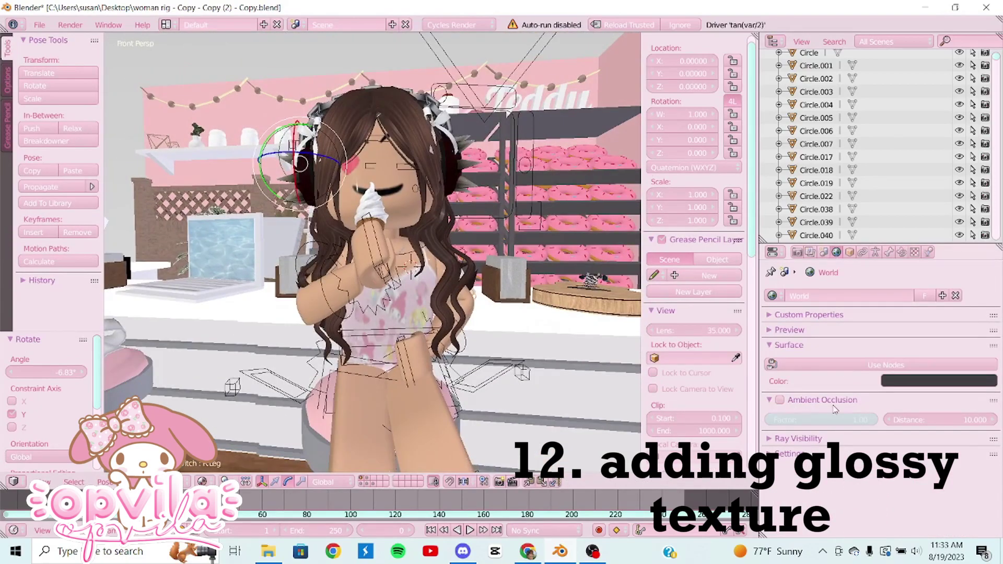
Step: Enable Ambient Occlusion for the world, preview it in Rendered shading, and return to Material shading
click(780, 400)
click(204, 481)
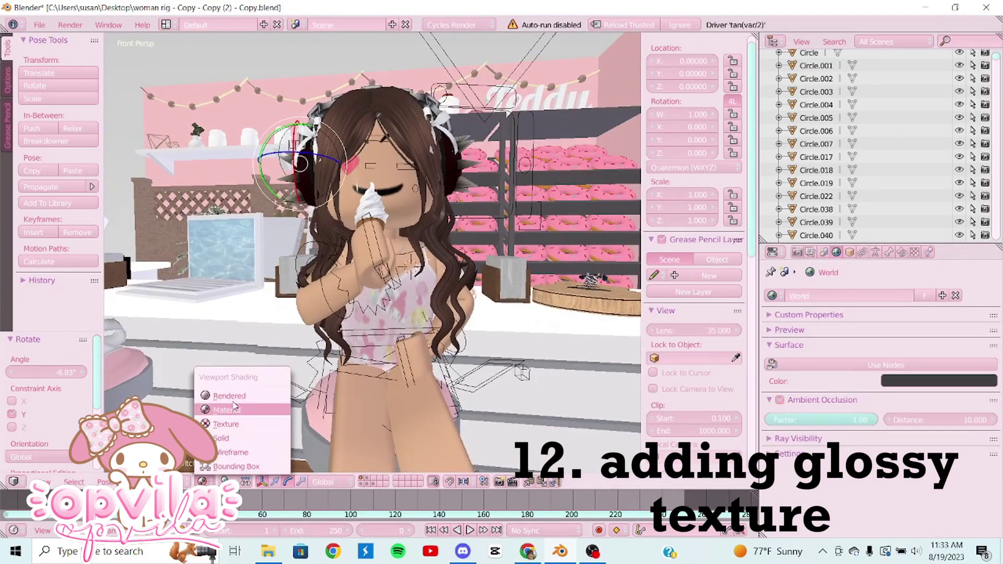
click(233, 396)
click(204, 481)
click(235, 409)
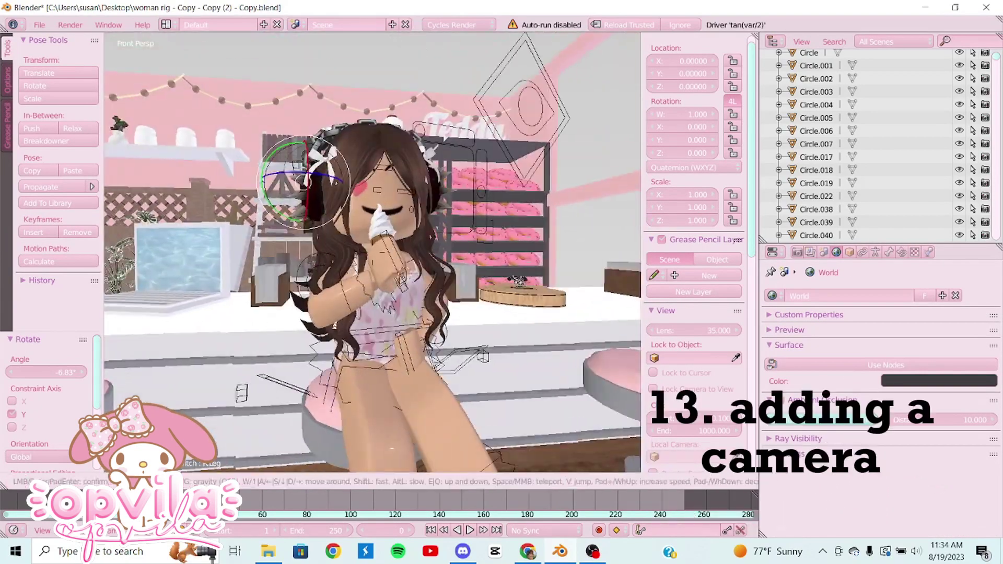
Step: Add a camera in Object Mode and position it in front of the character through the camera view
right_click(386, 325)
click(162, 481)
click(162, 465)
click(103, 482)
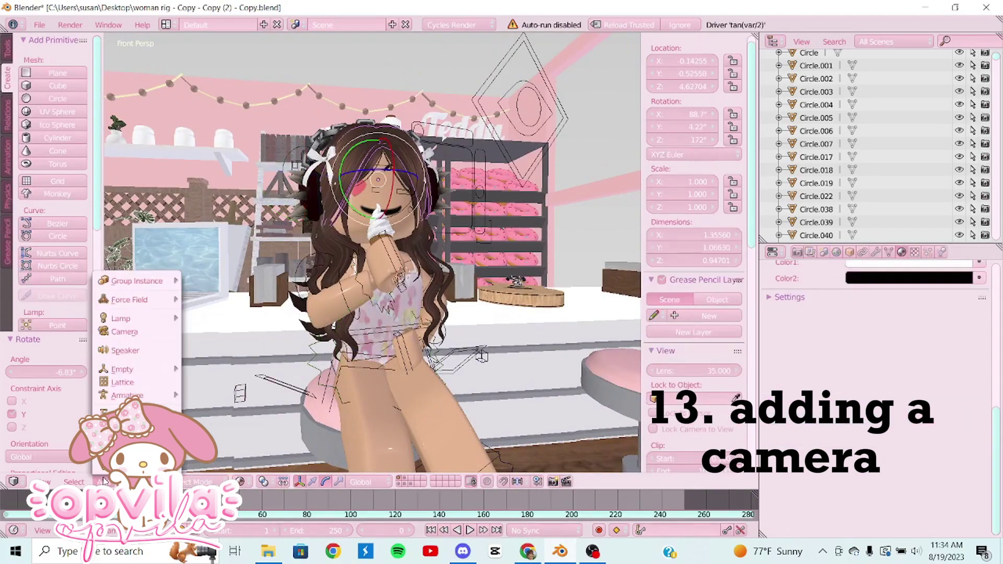
click(124, 336)
key(KP_0)
key(g)
click(373, 256)
Step: Set the horizontal render resolution to 1080 px and fly the camera to frame the character
click(797, 252)
click(818, 444)
text(1080)
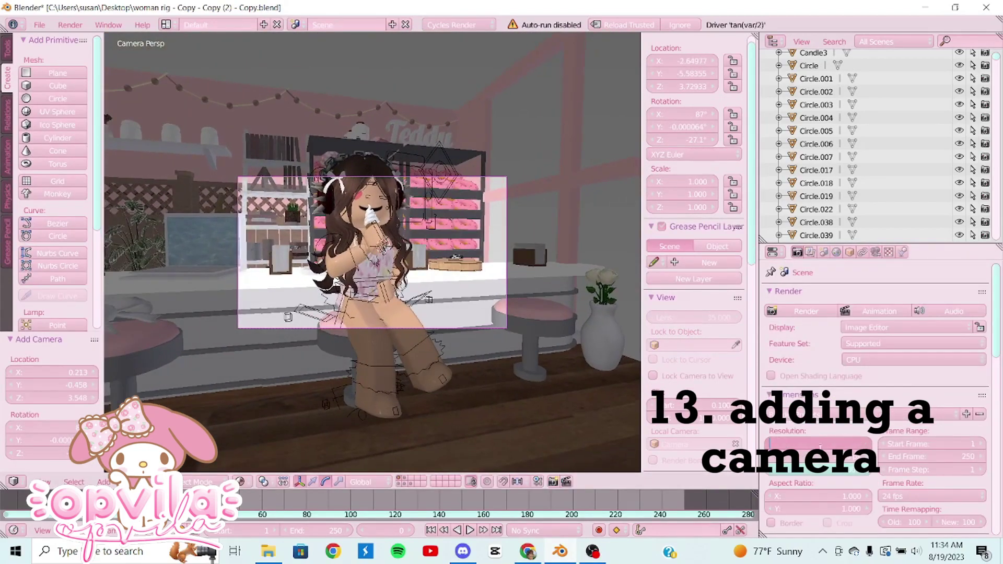
key(Return)
key(shift+f)
key(s)
key(d)
key(w)
Step: Set the render output file format to PNG
click(810, 252)
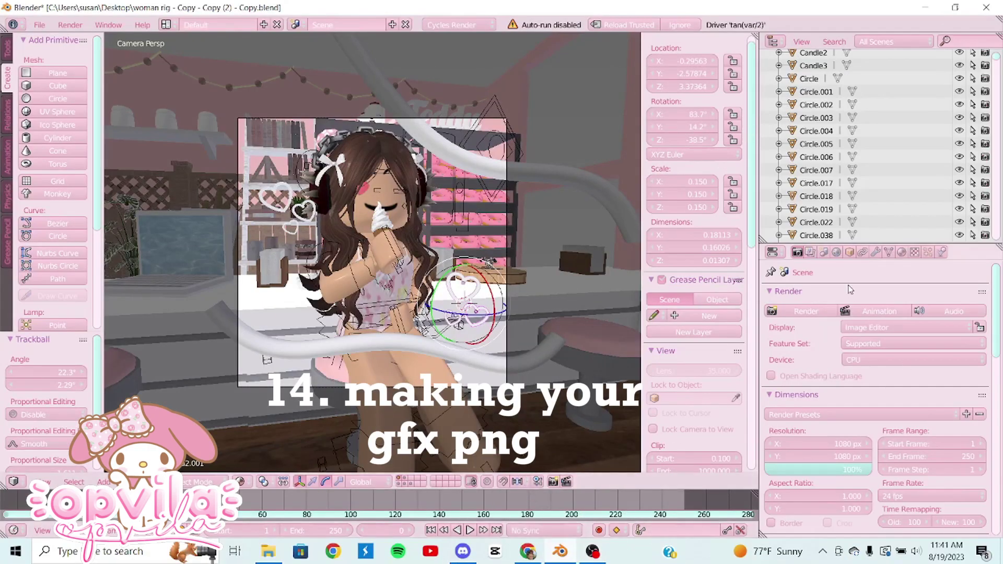
scroll(851, 407, down, 8)
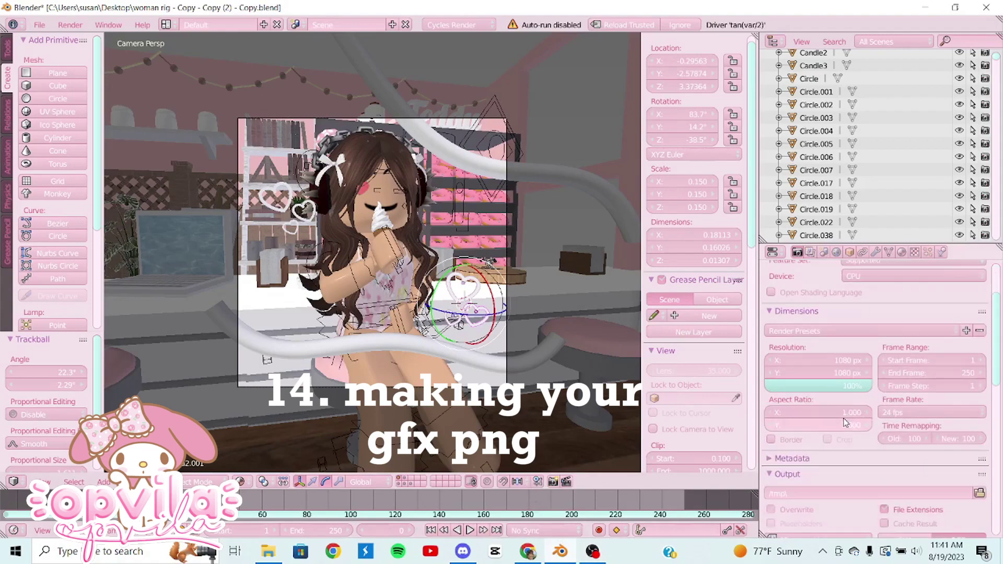
scroll(839, 423, up, 8)
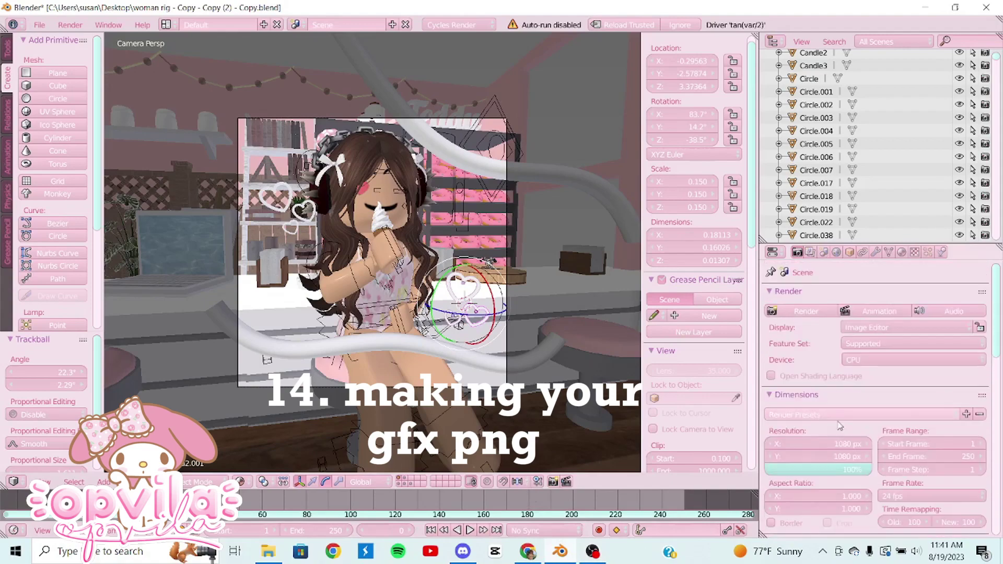
scroll(803, 410, down, 7)
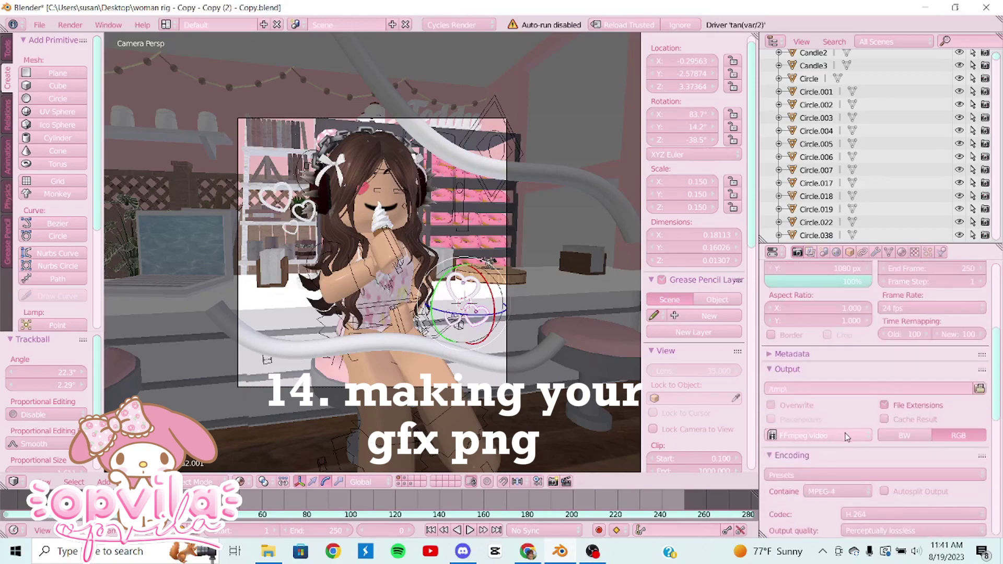
click(834, 437)
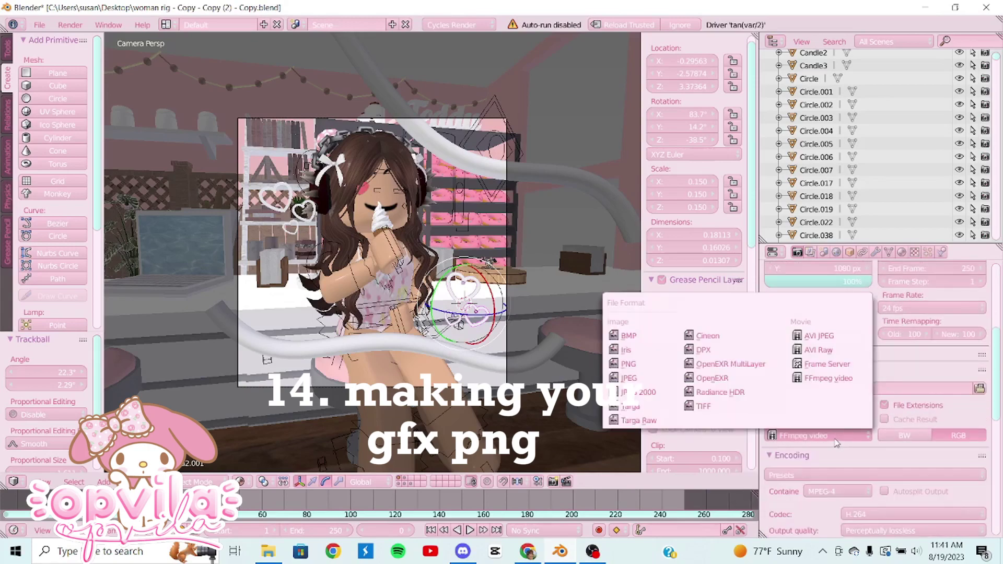
click(655, 368)
scroll(863, 400, down, 5)
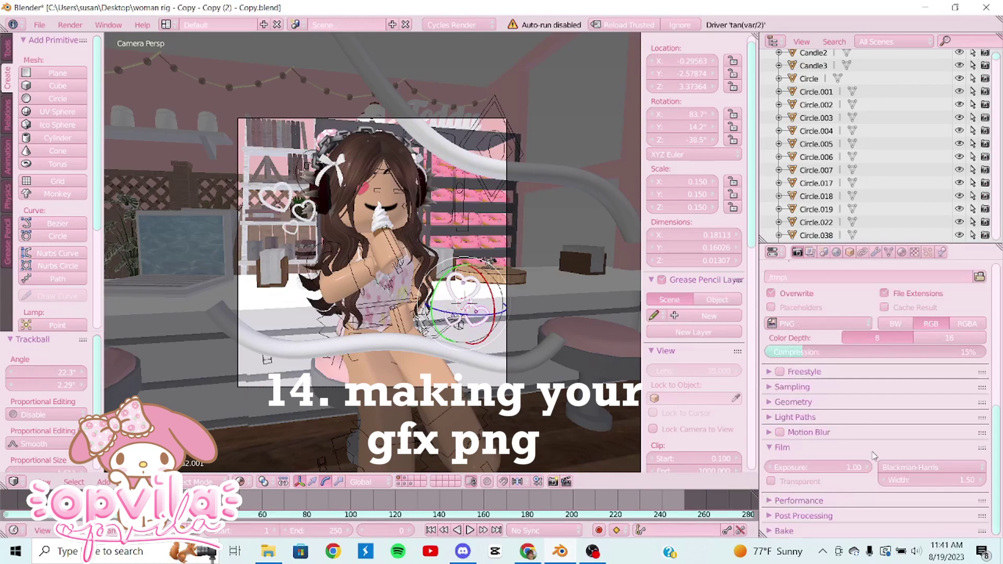
scroll(874, 455, up, 2)
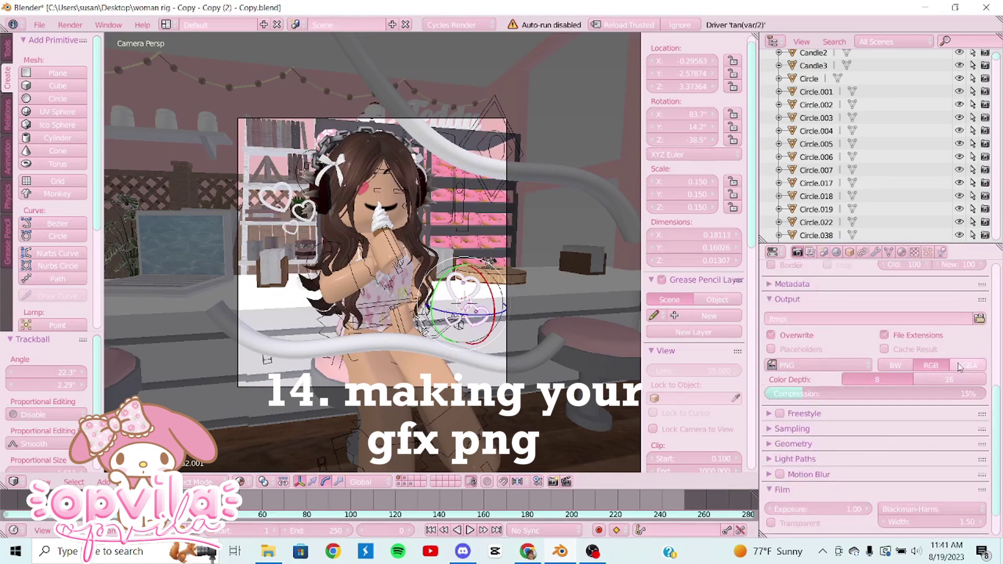
scroll(812, 528, up, 12)
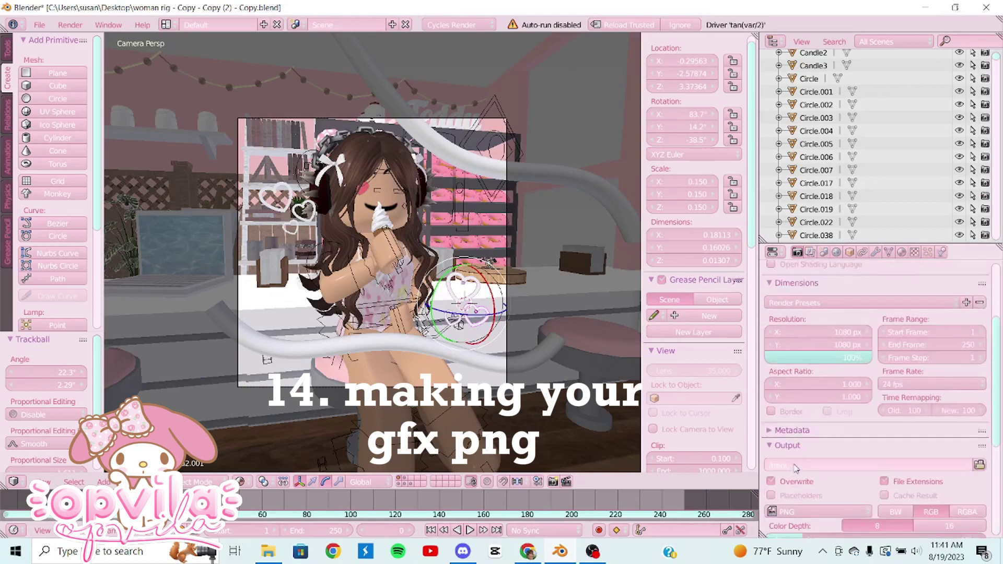